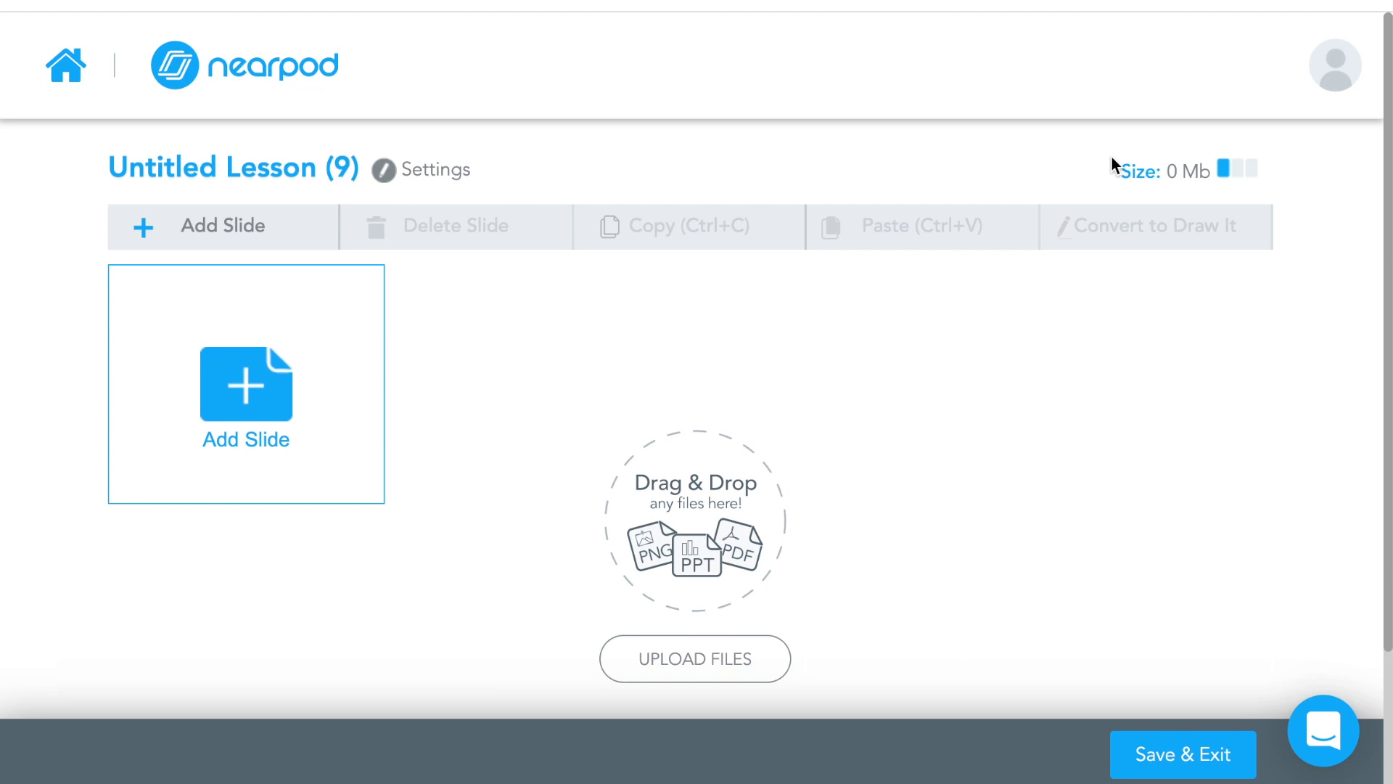
Step: Add a new blank content slide to the lesson
click(273, 411)
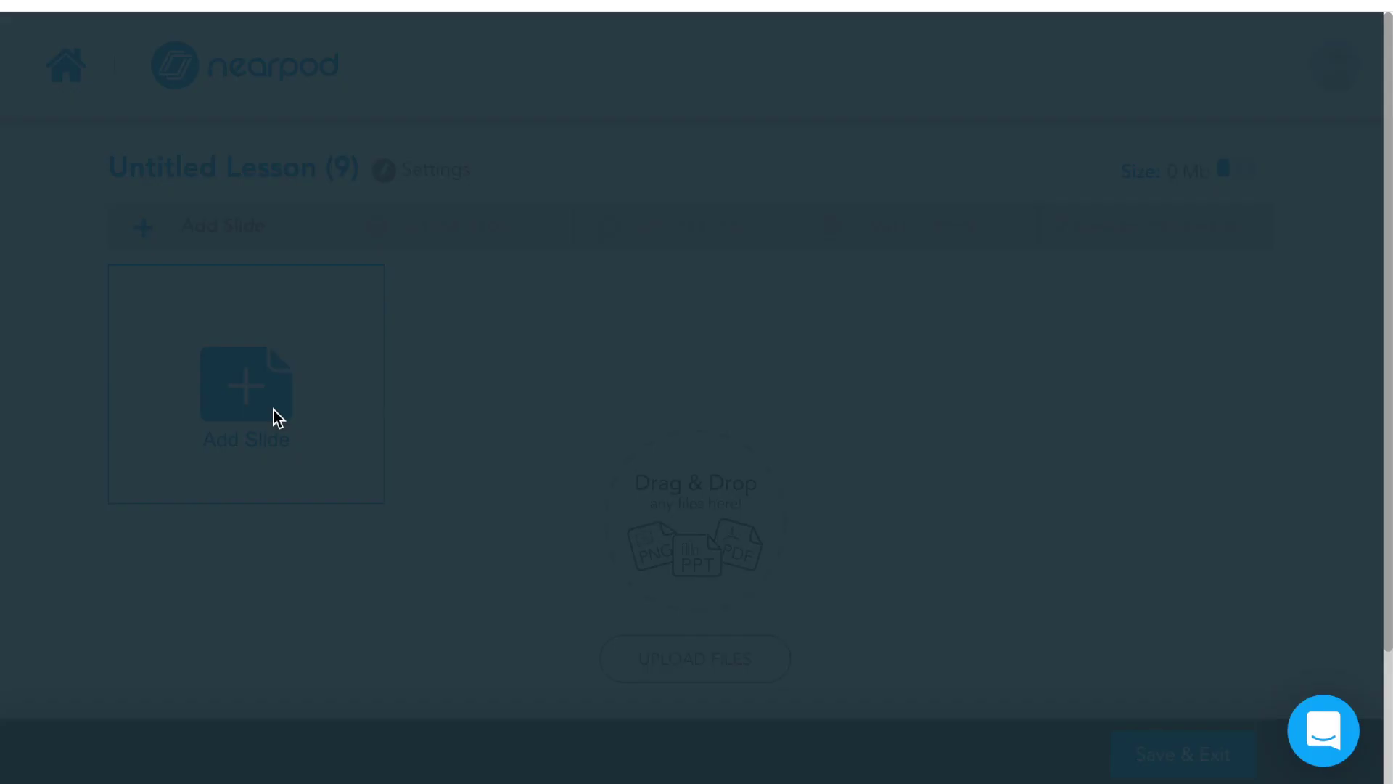
click(389, 403)
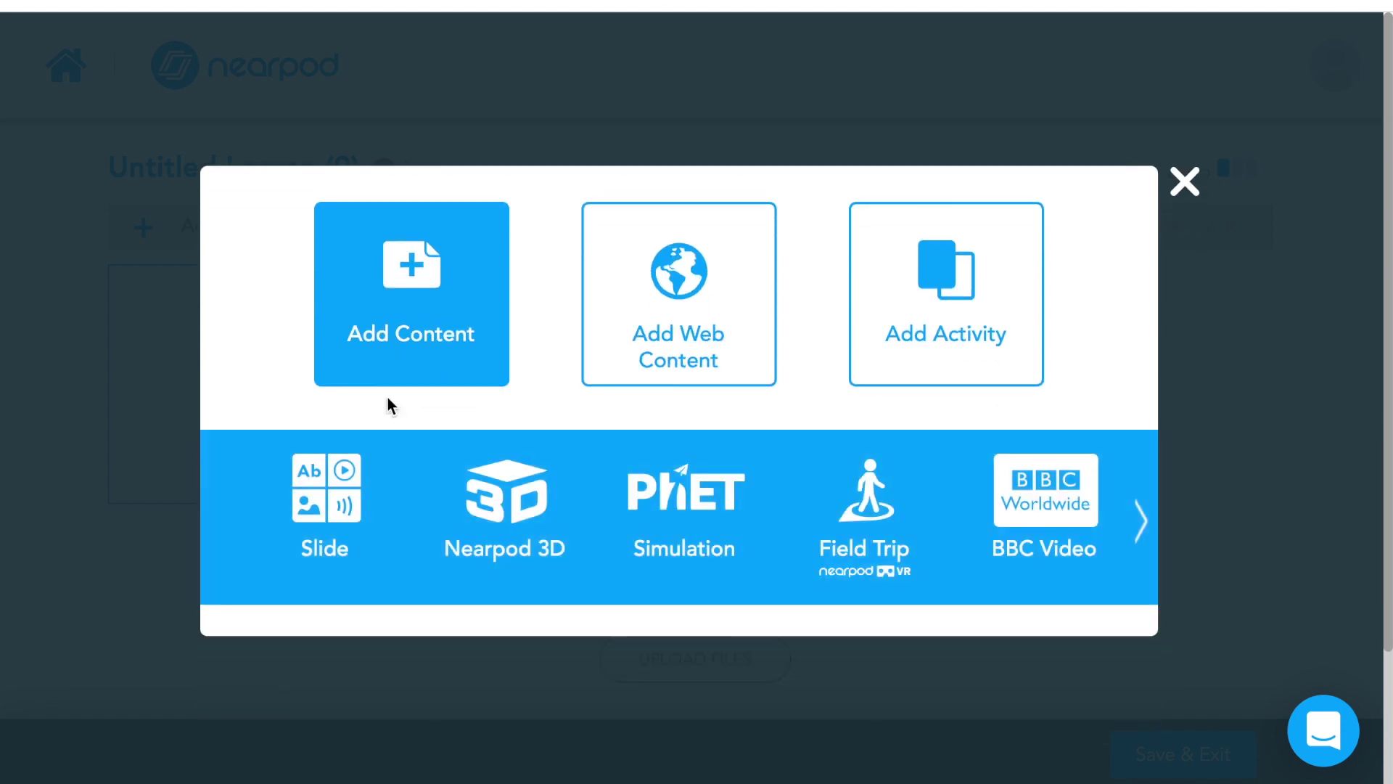
click(342, 502)
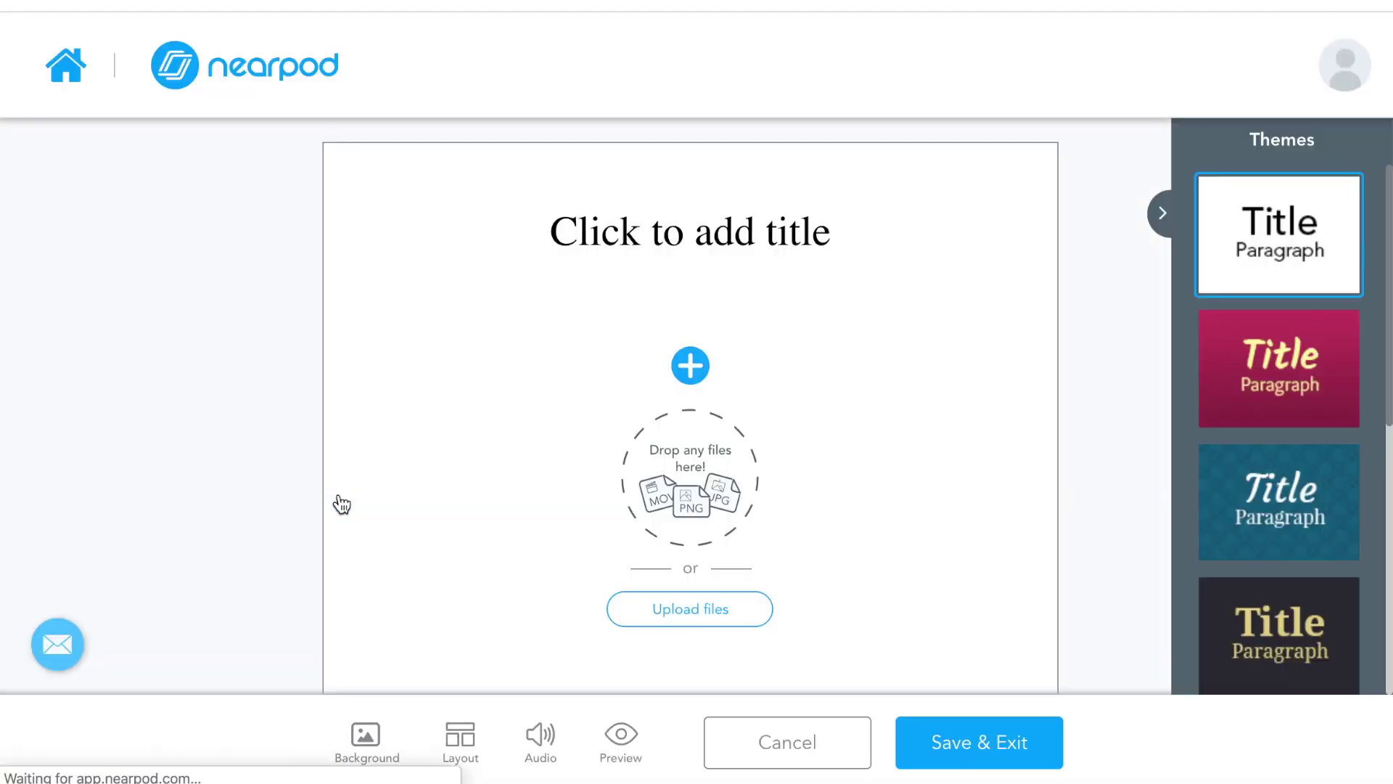
Step: Insert the Types of Noun chart image from a Google search for 'types of nouns'
click(689, 369)
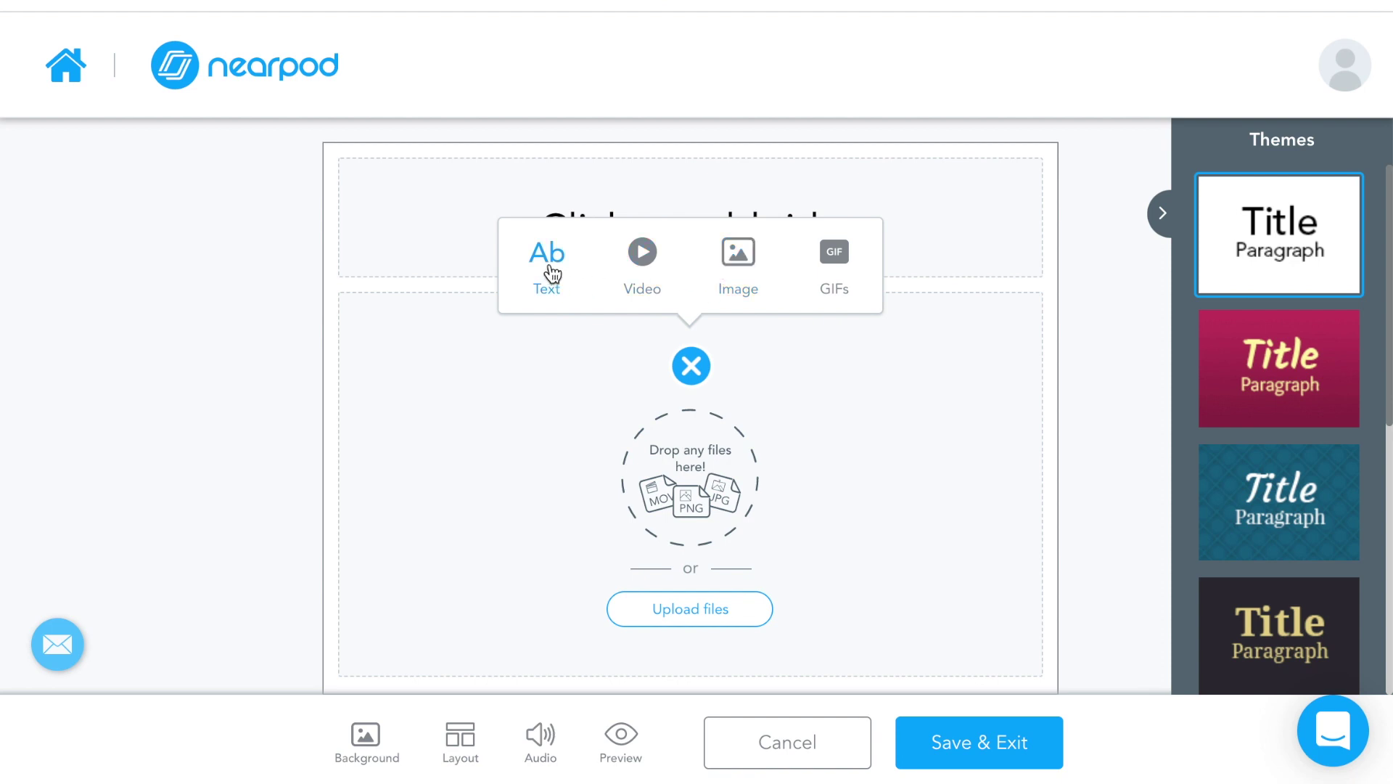
click(738, 262)
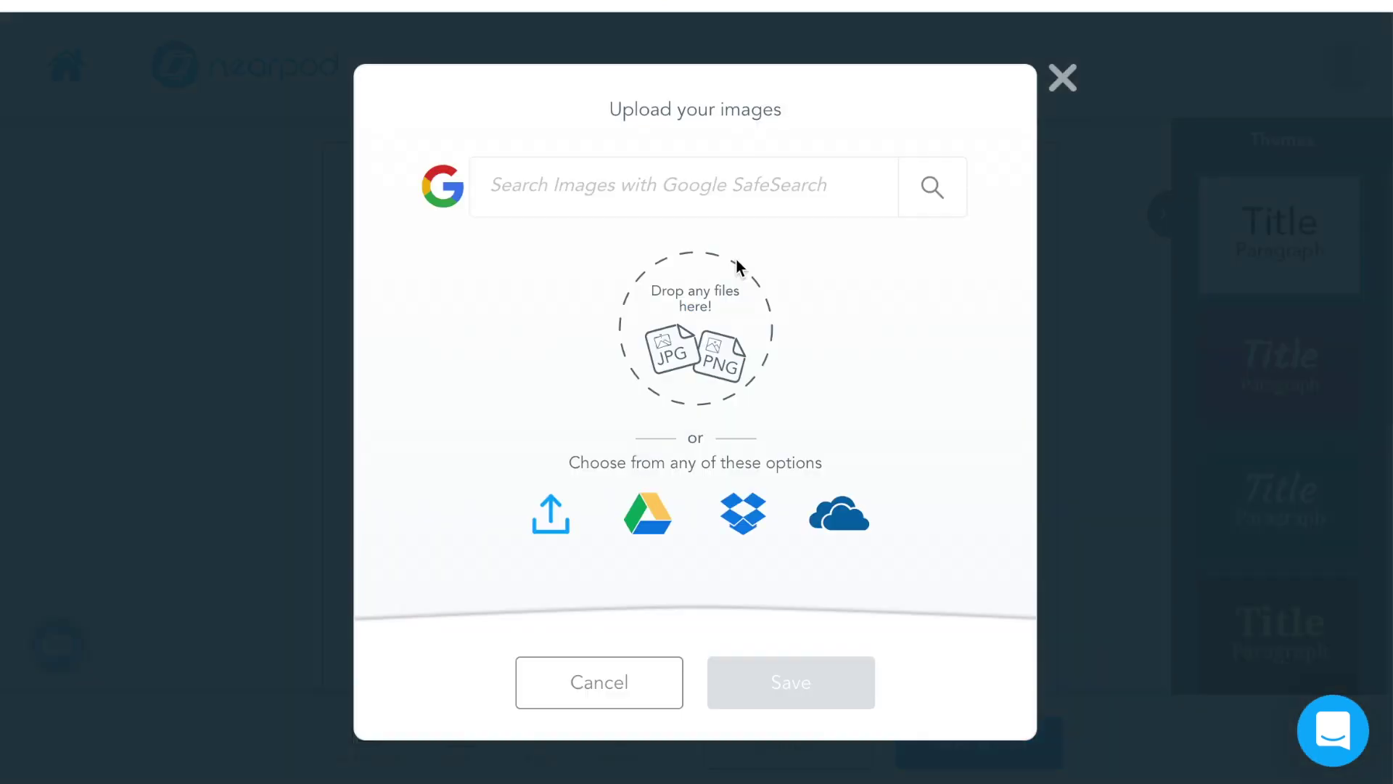
click(681, 196)
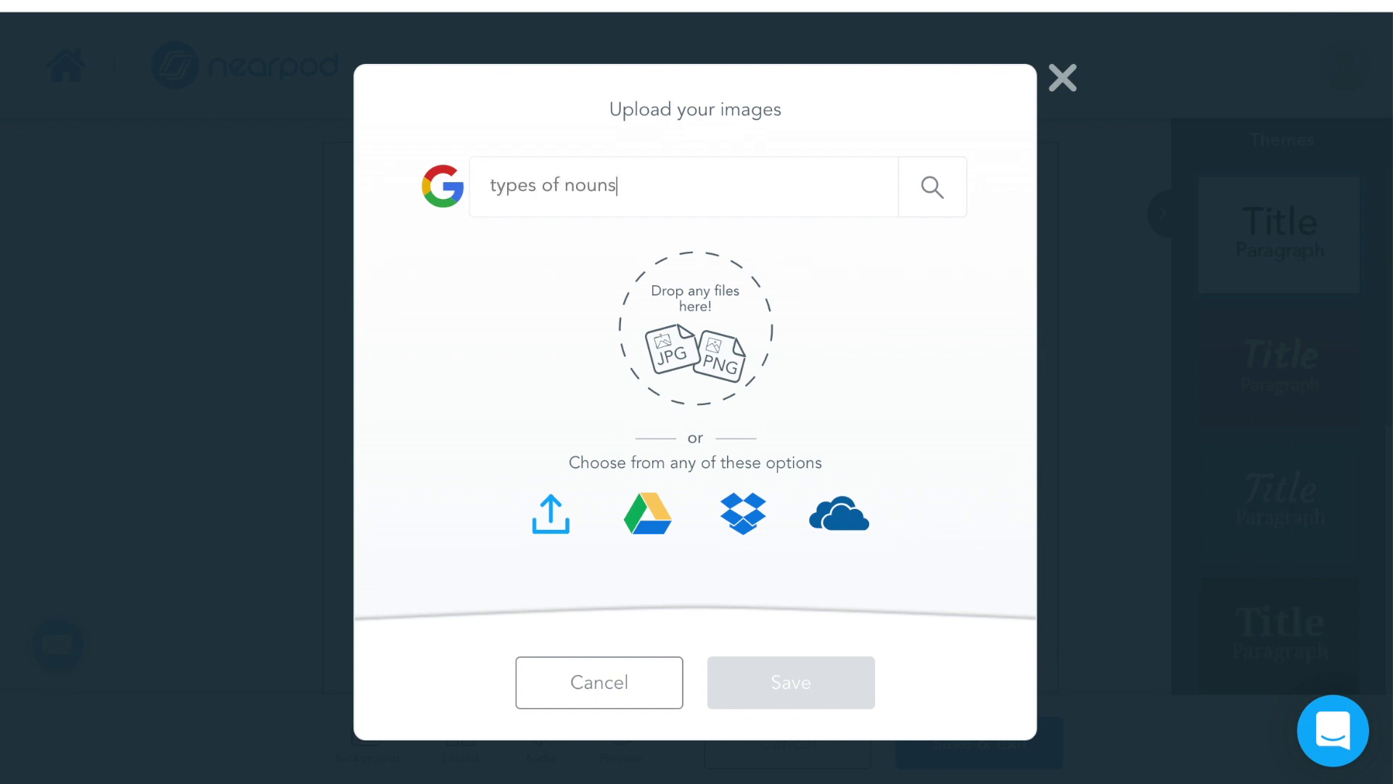
click(907, 193)
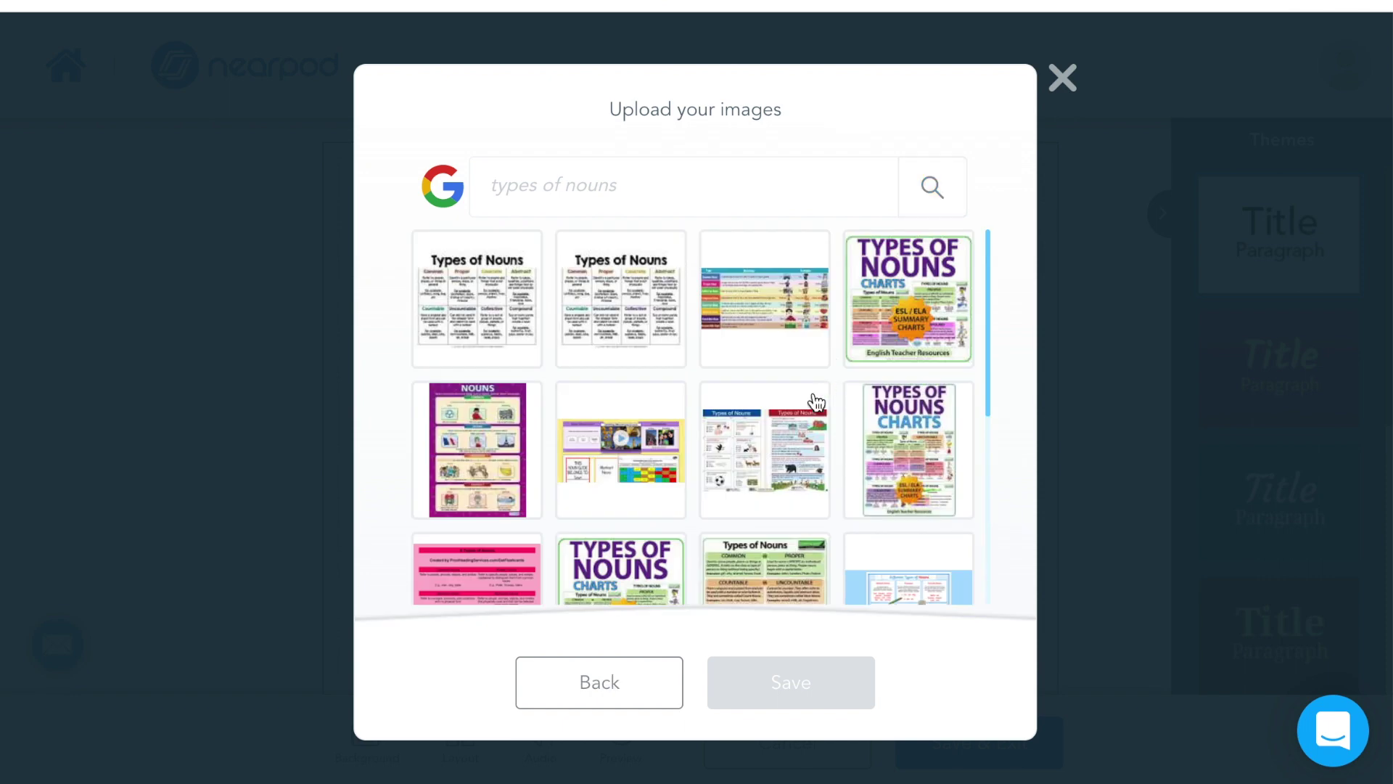
scroll(816, 401, down, 4)
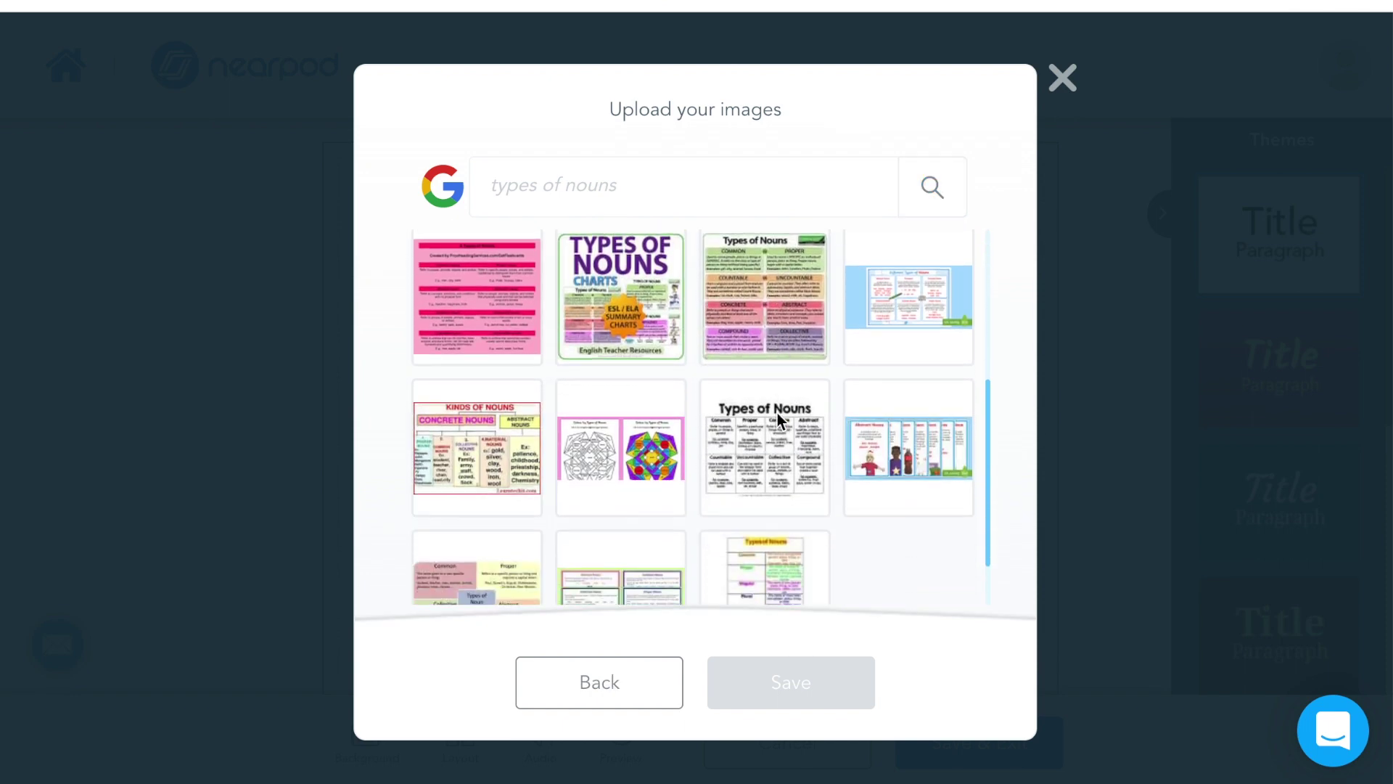
scroll(711, 432, down, 1)
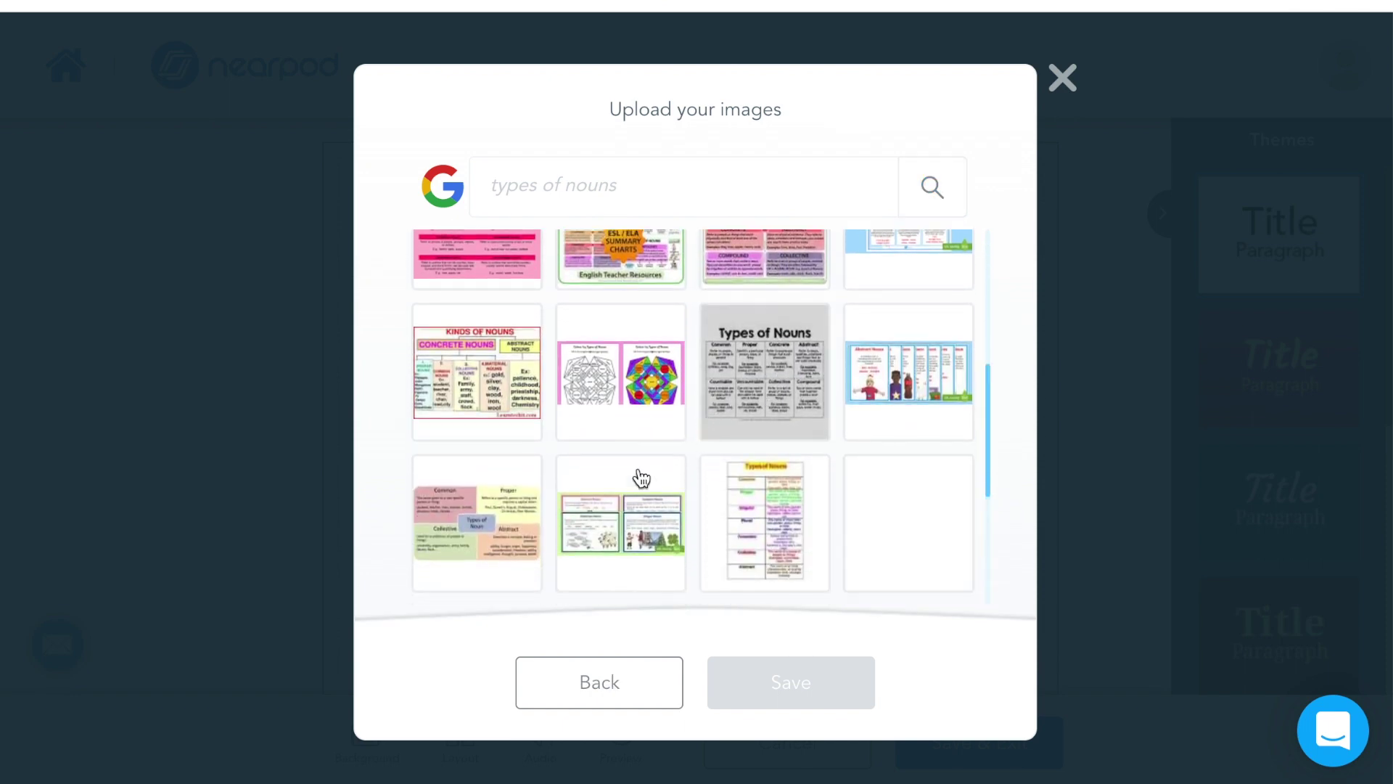
click(484, 535)
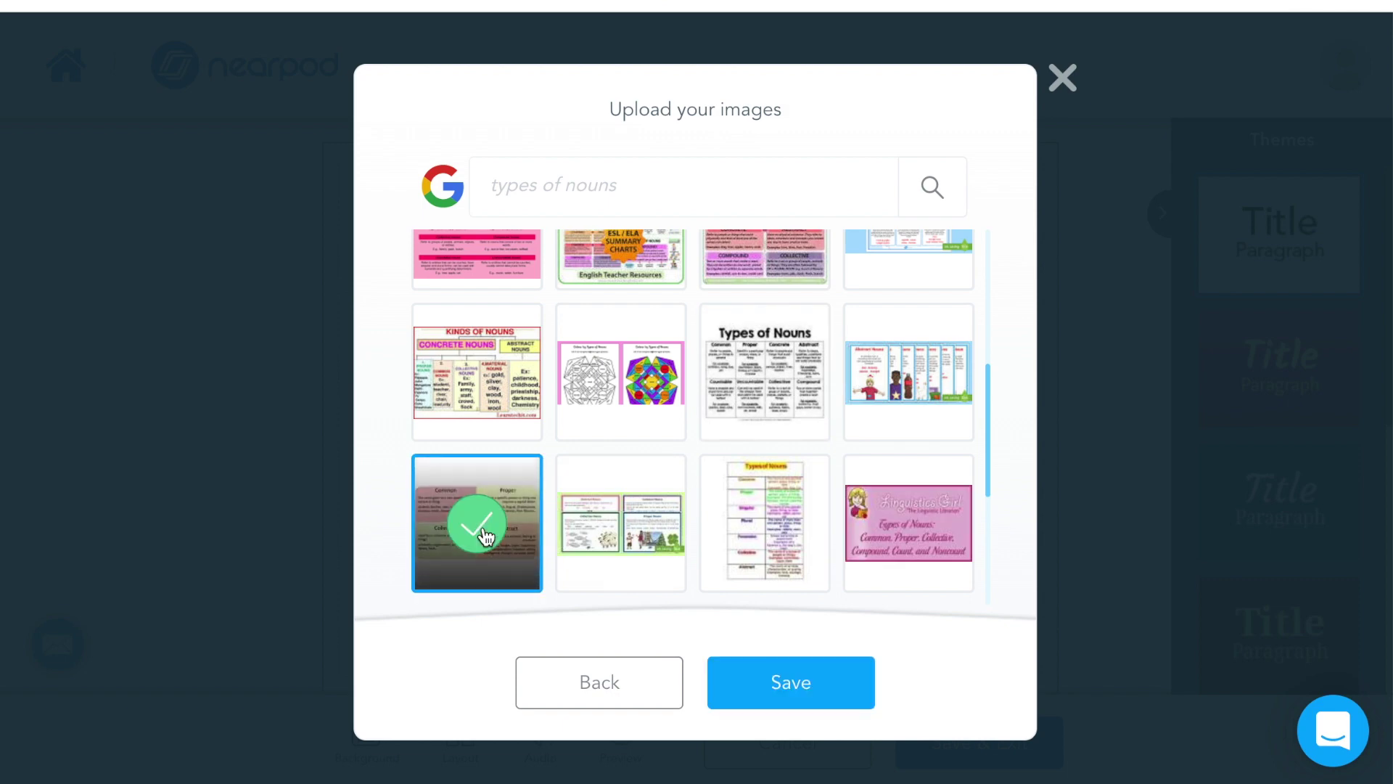
click(770, 677)
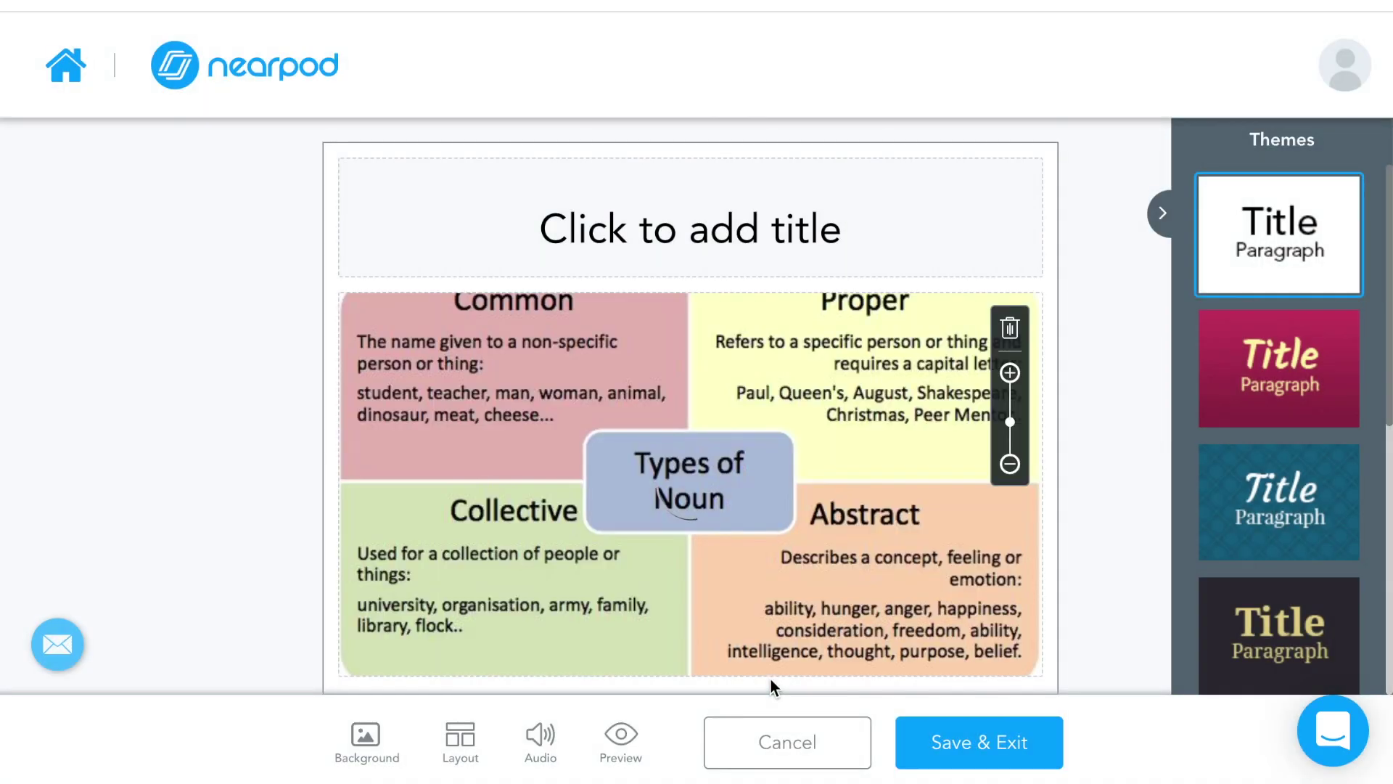
Step: Resize the noun chart with the zoom slider so it fills the slide body
click(1010, 464)
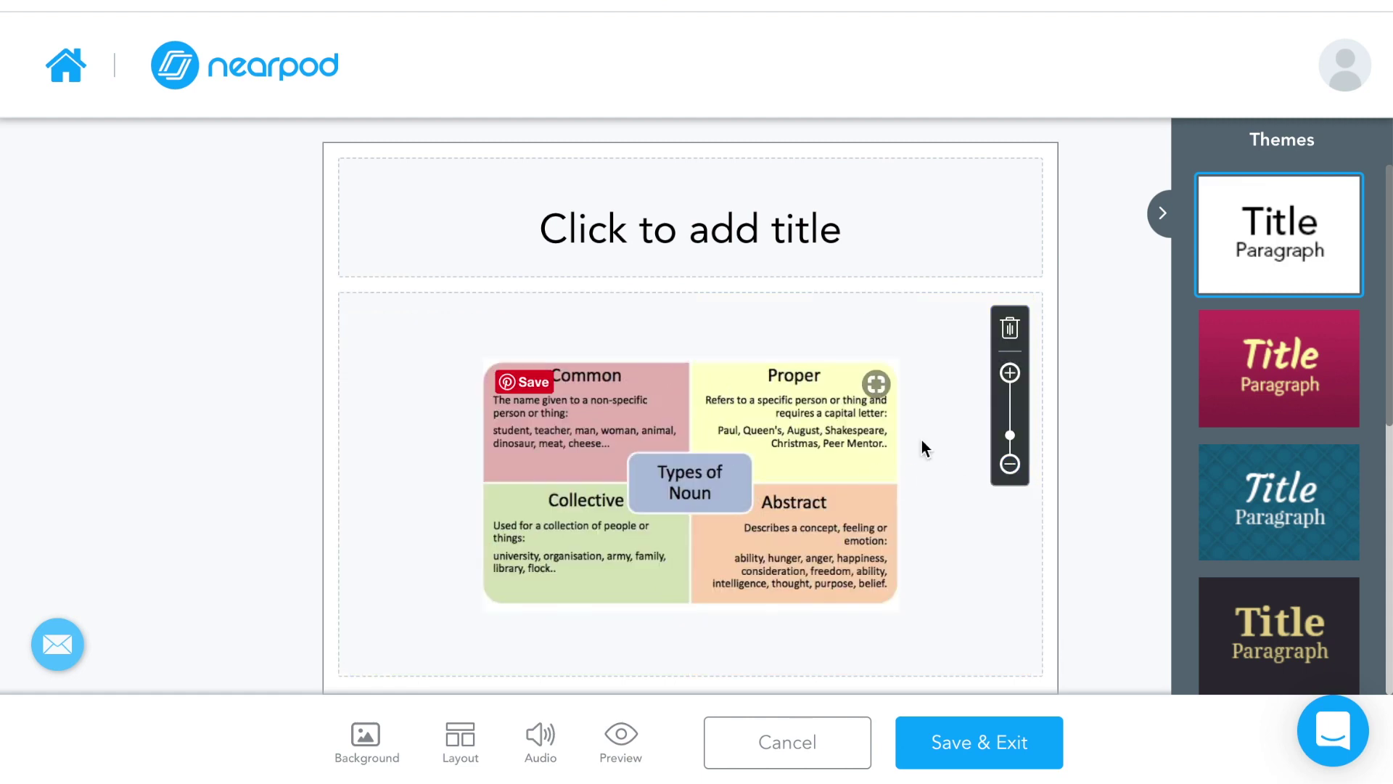
click(1010, 435)
drag(1010, 438, 1010, 433)
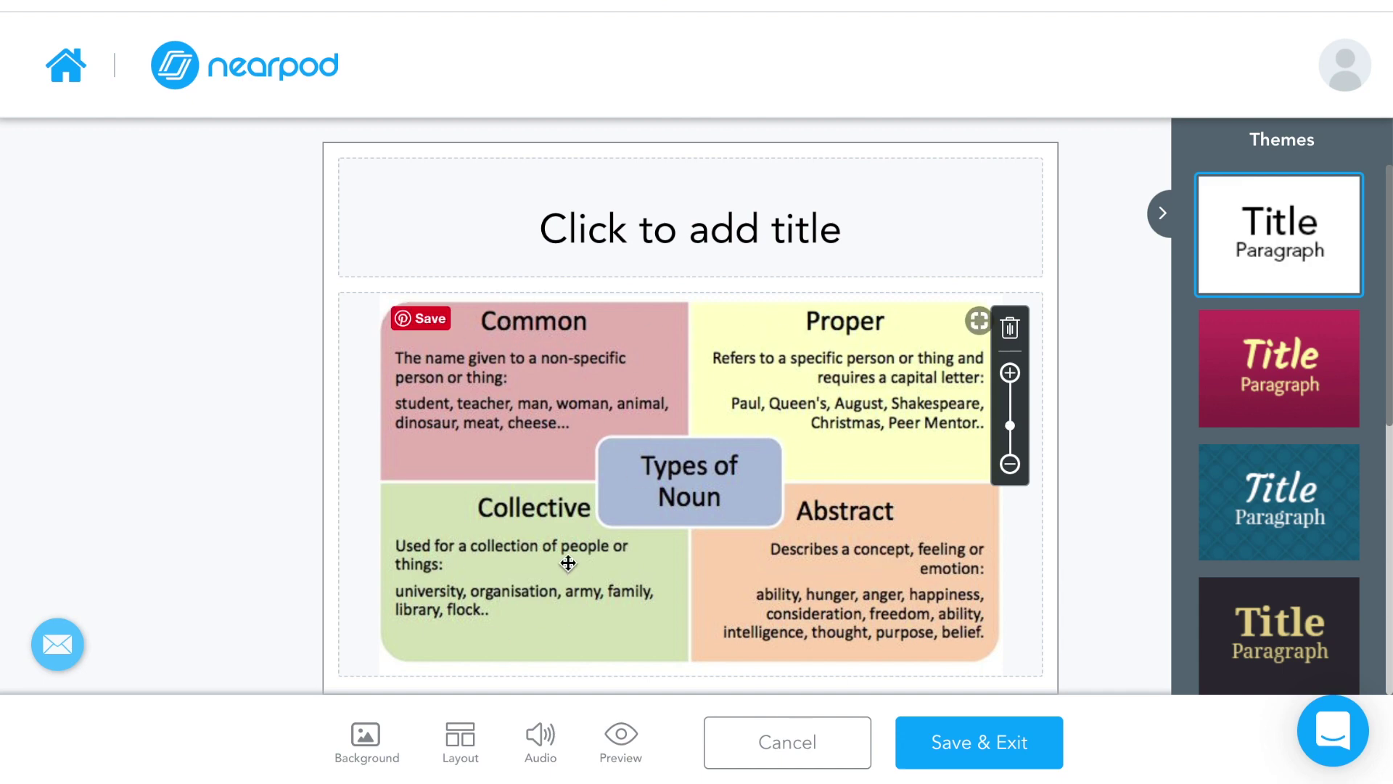
Step: Title the slide 'To learn the different types of nouns' and save it
click(638, 219)
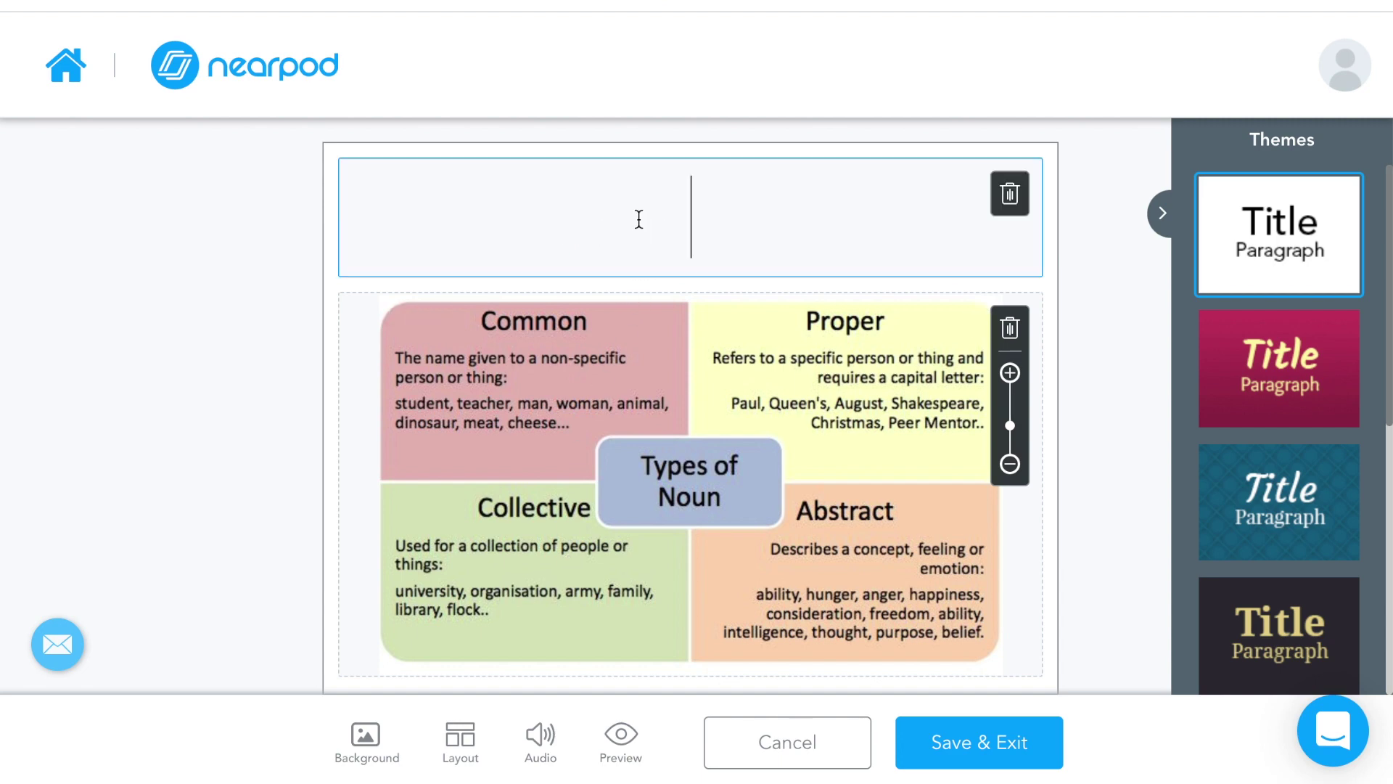
text(To learn)
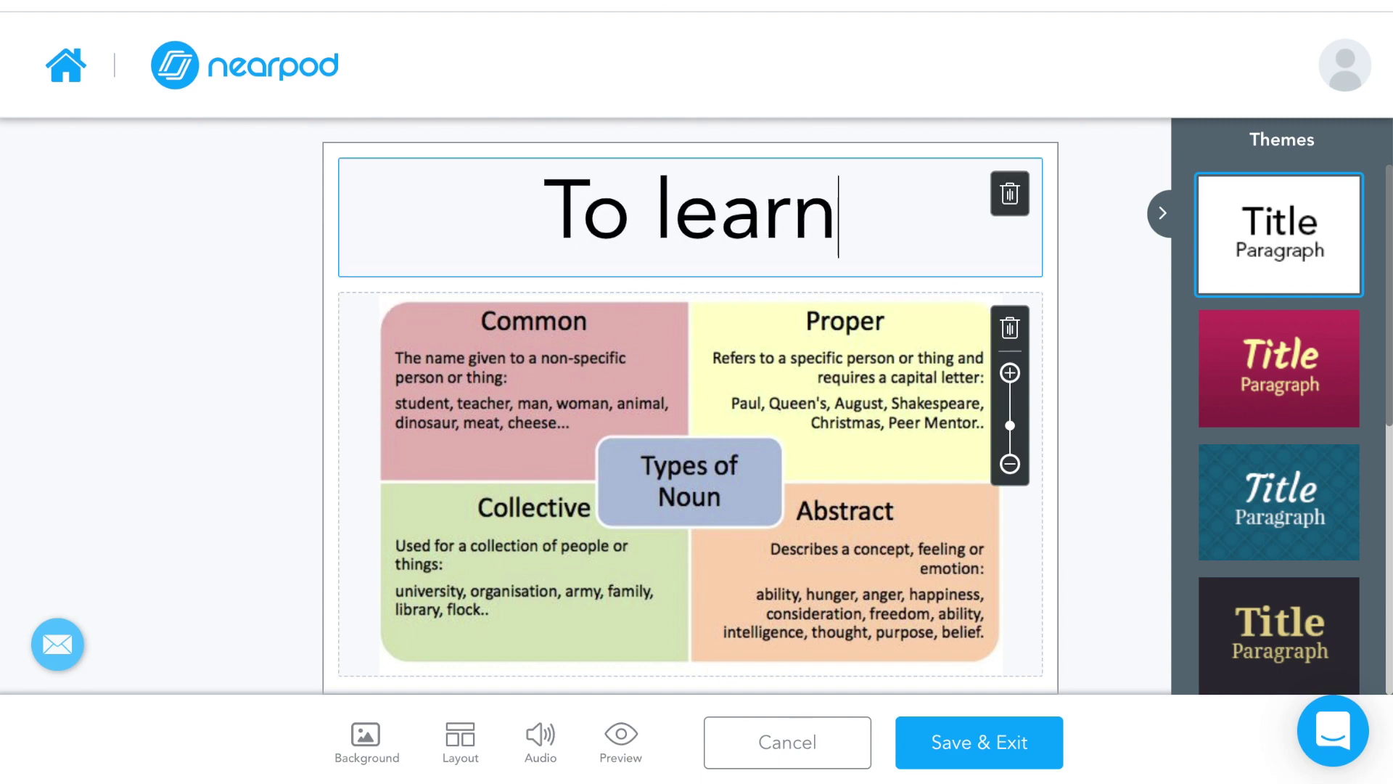
text( the different)
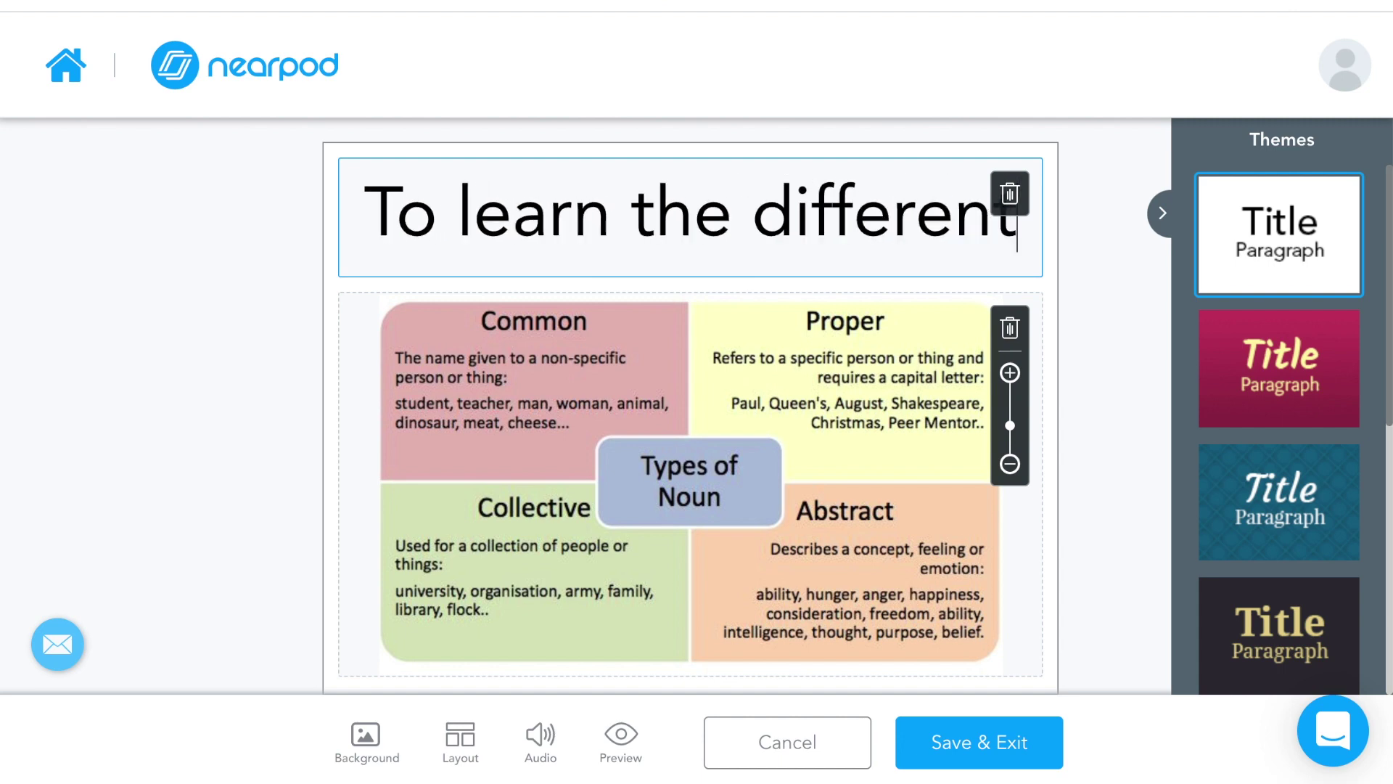
text( types of nouns)
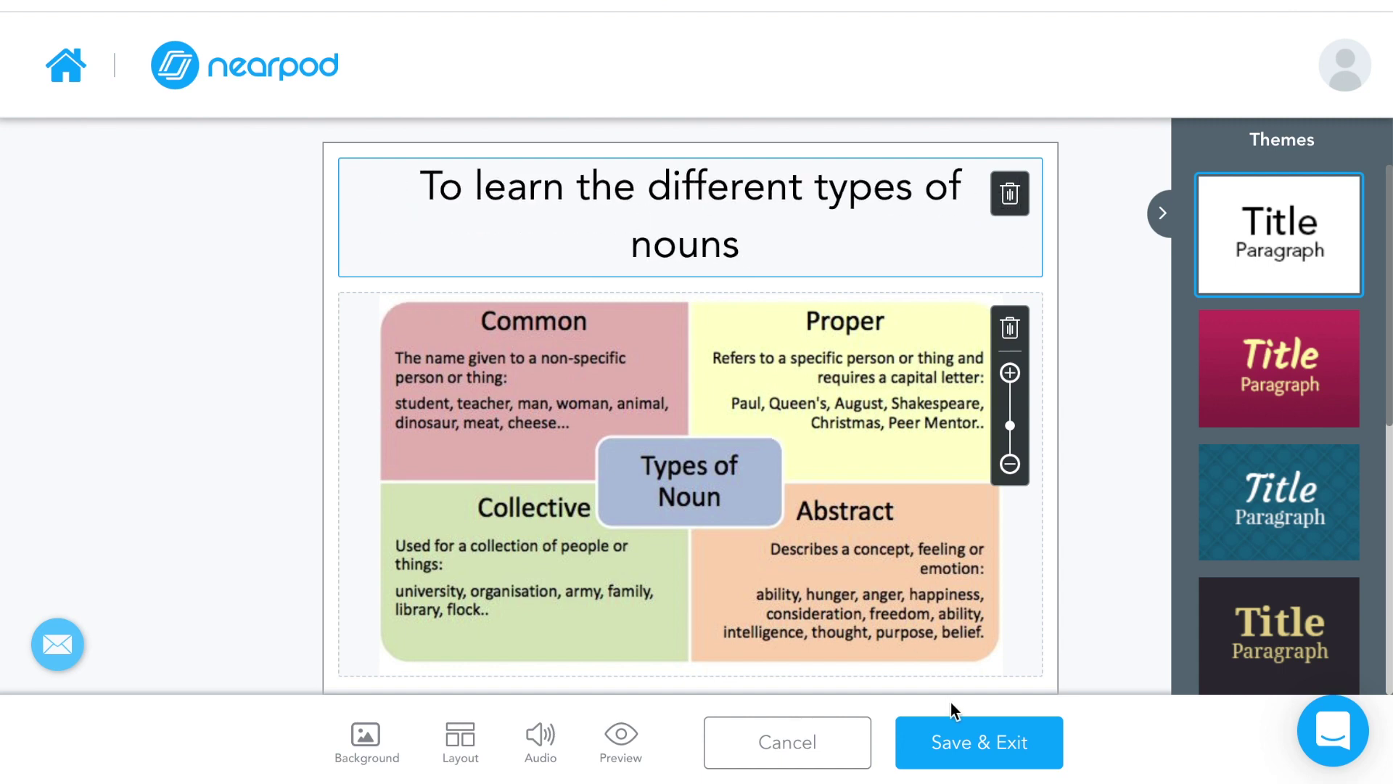
click(943, 756)
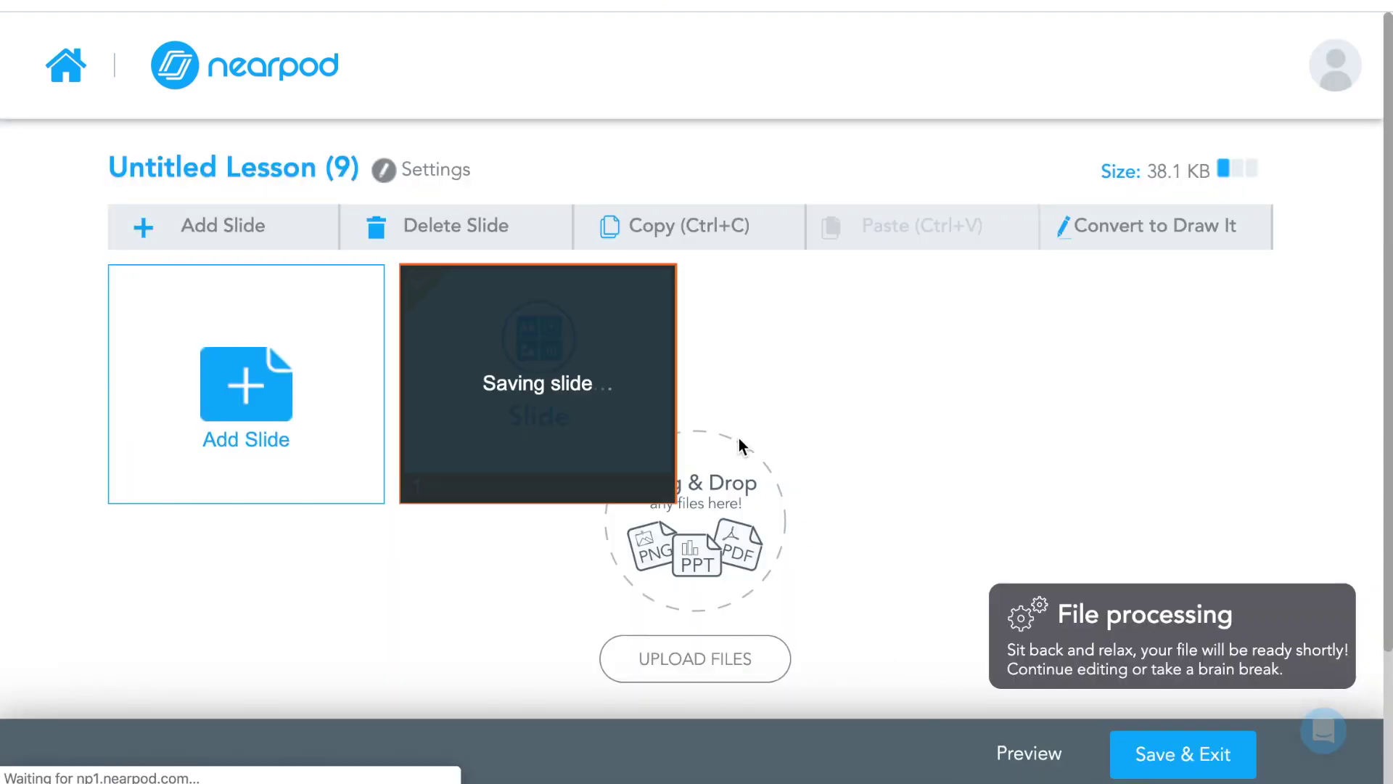
Step: Add a video slide after the chart slide via Add Slide > Add Content > Video
right_click(686, 401)
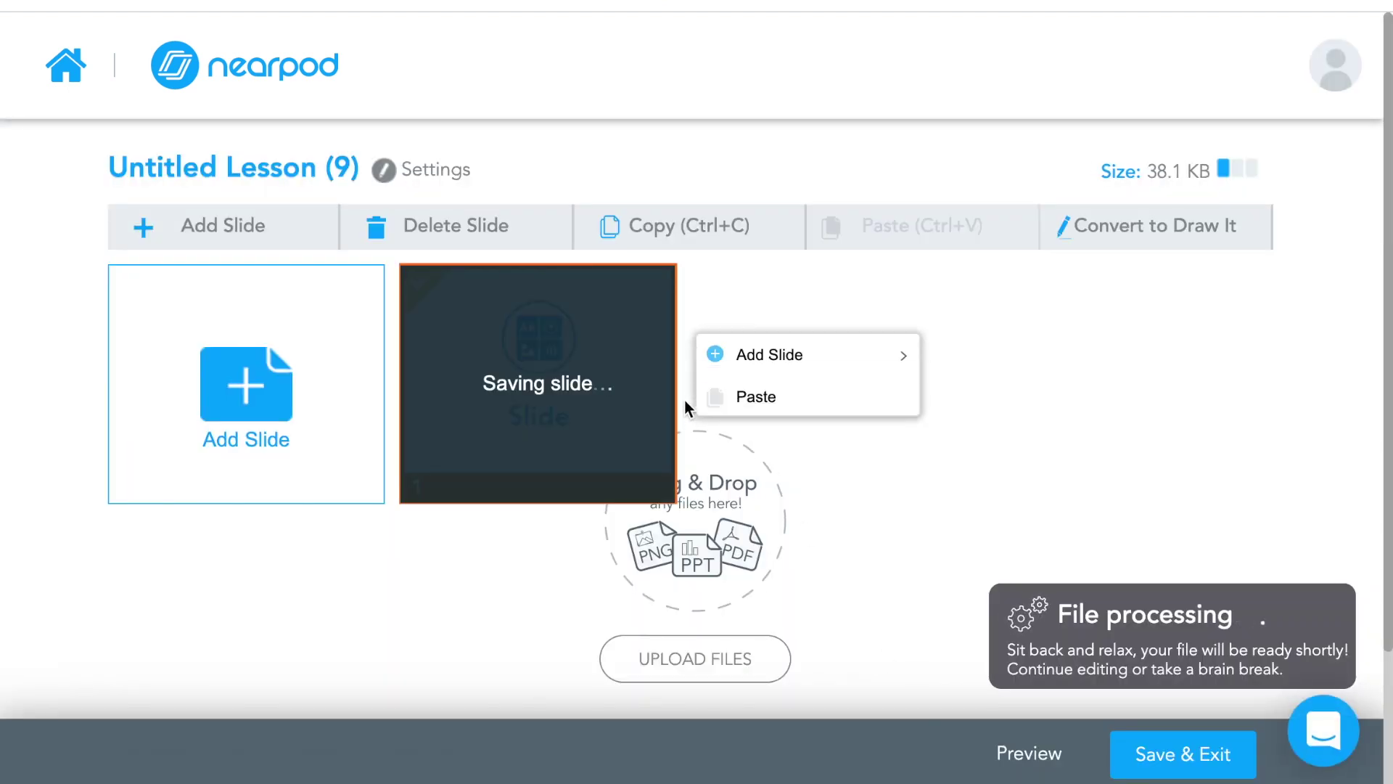
mouse_move(762, 363)
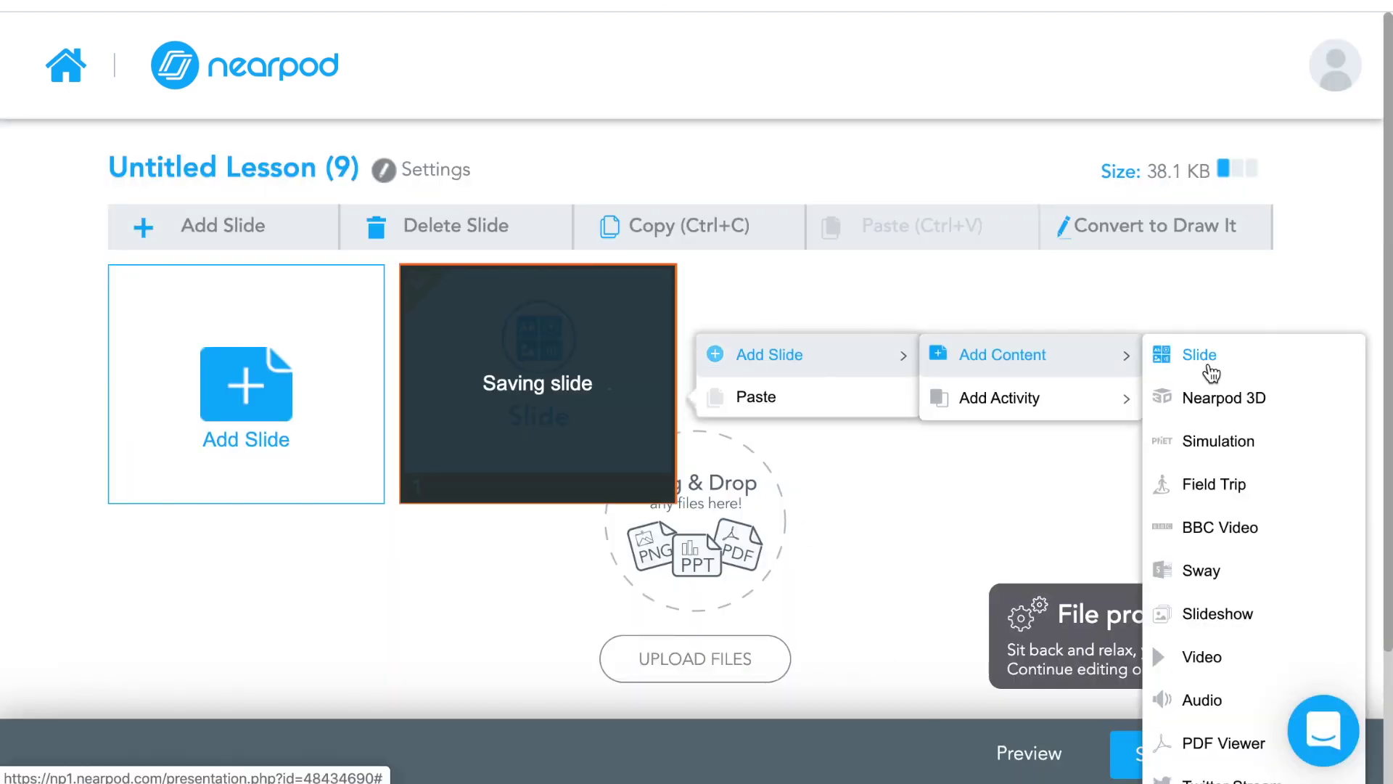
mouse_move(1123, 401)
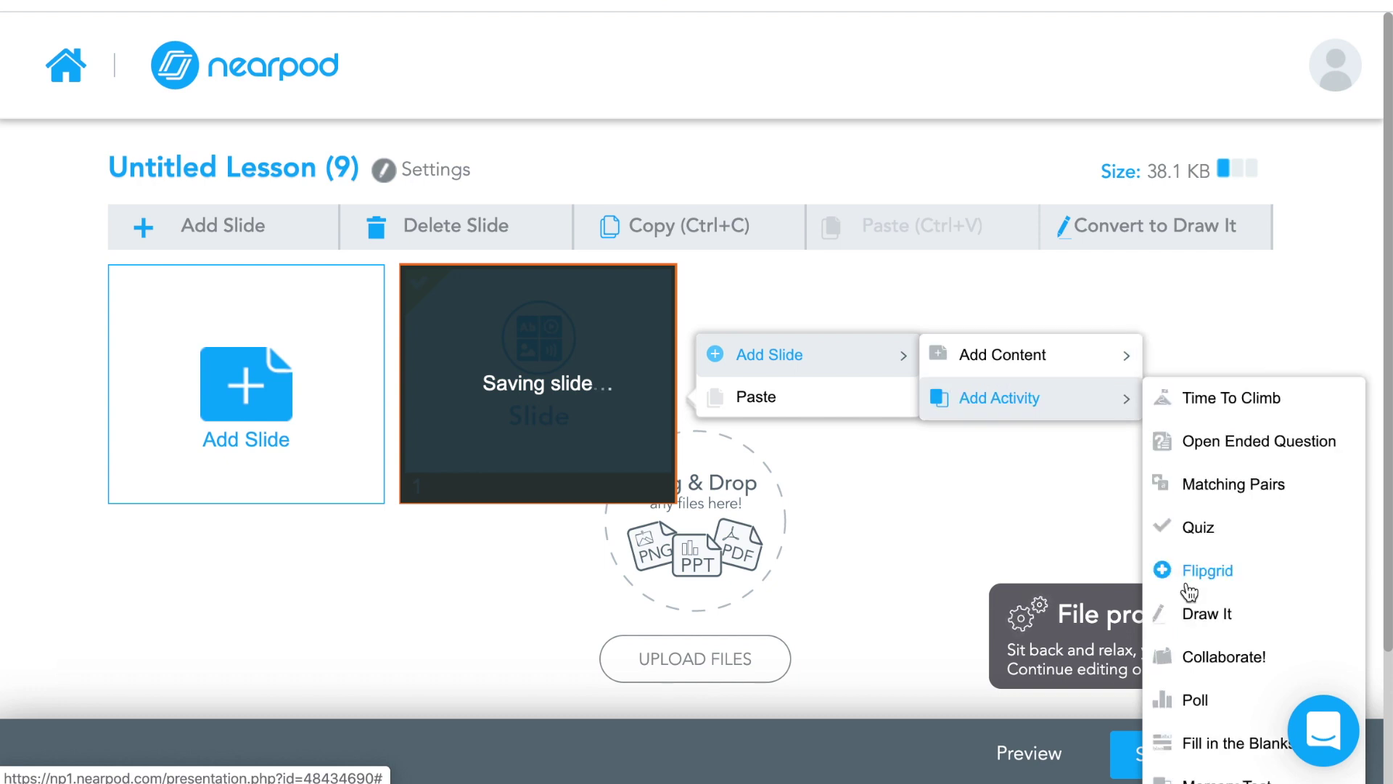
mouse_move(1132, 357)
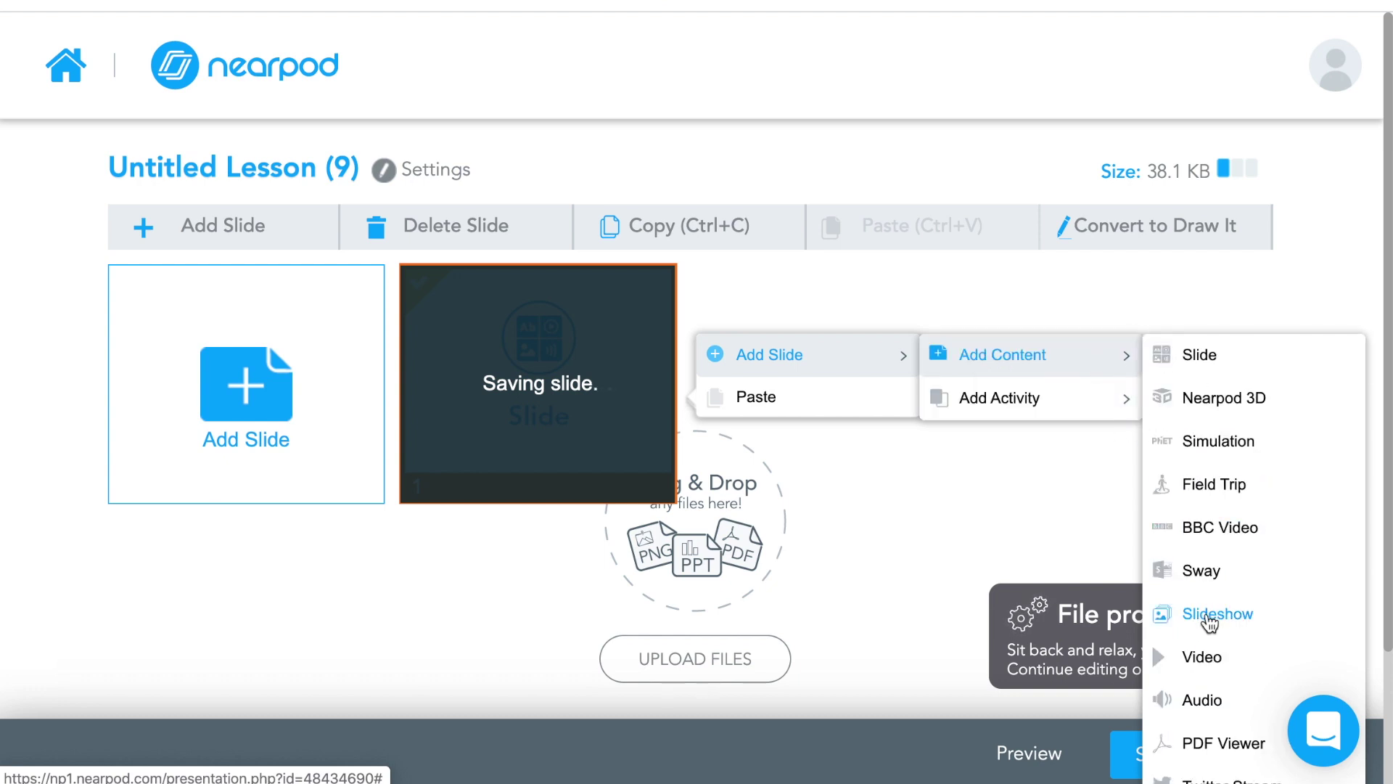
click(1200, 657)
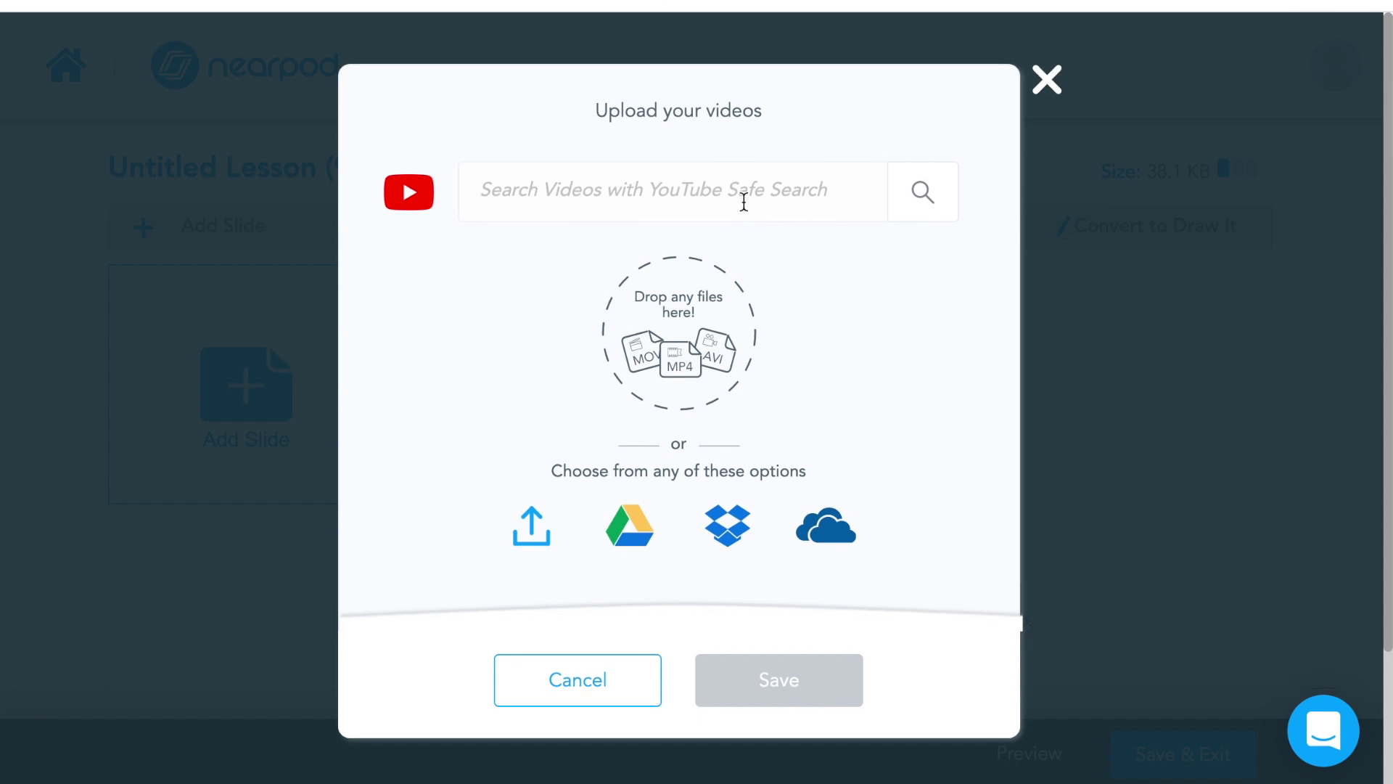
Step: Search YouTube for types of nouns and choose the 'Nouns - Types of Noun' video
text(types of nouns)
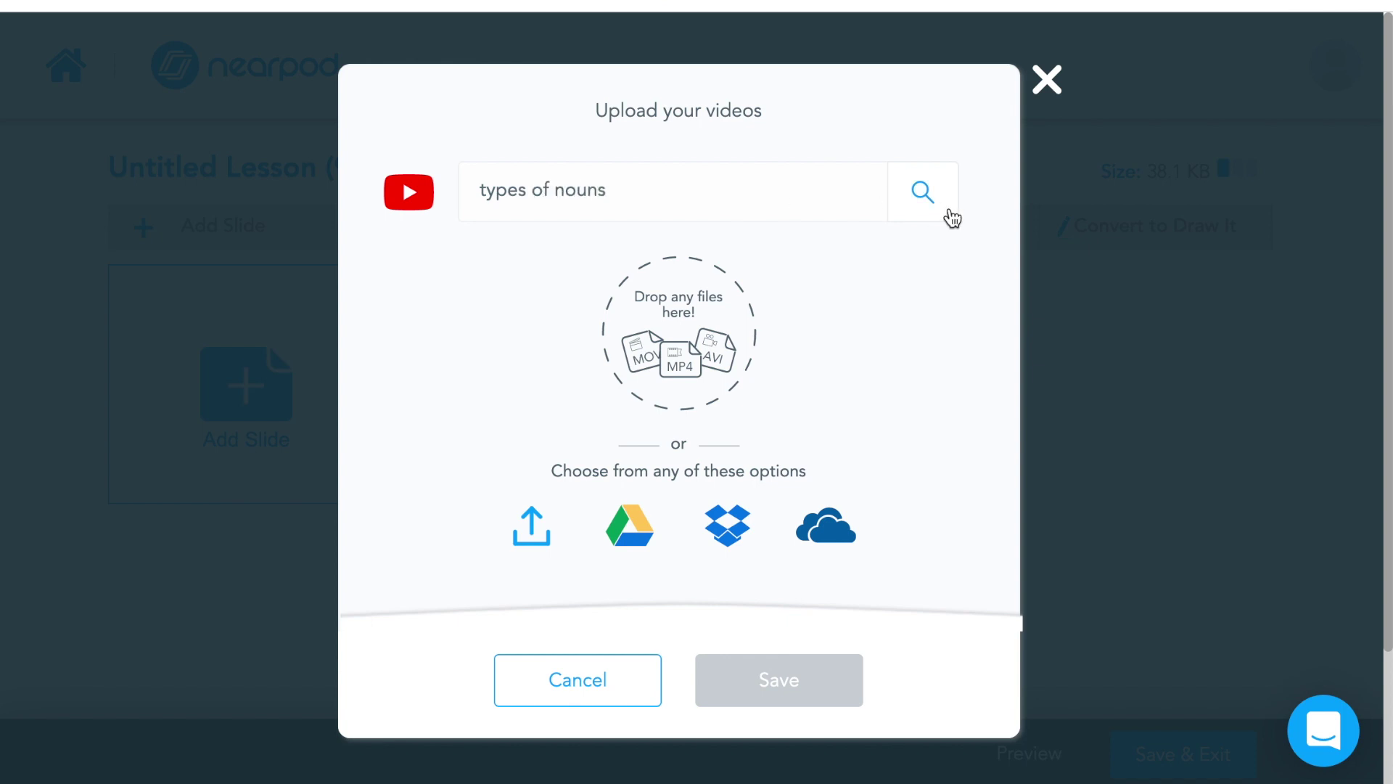
click(927, 203)
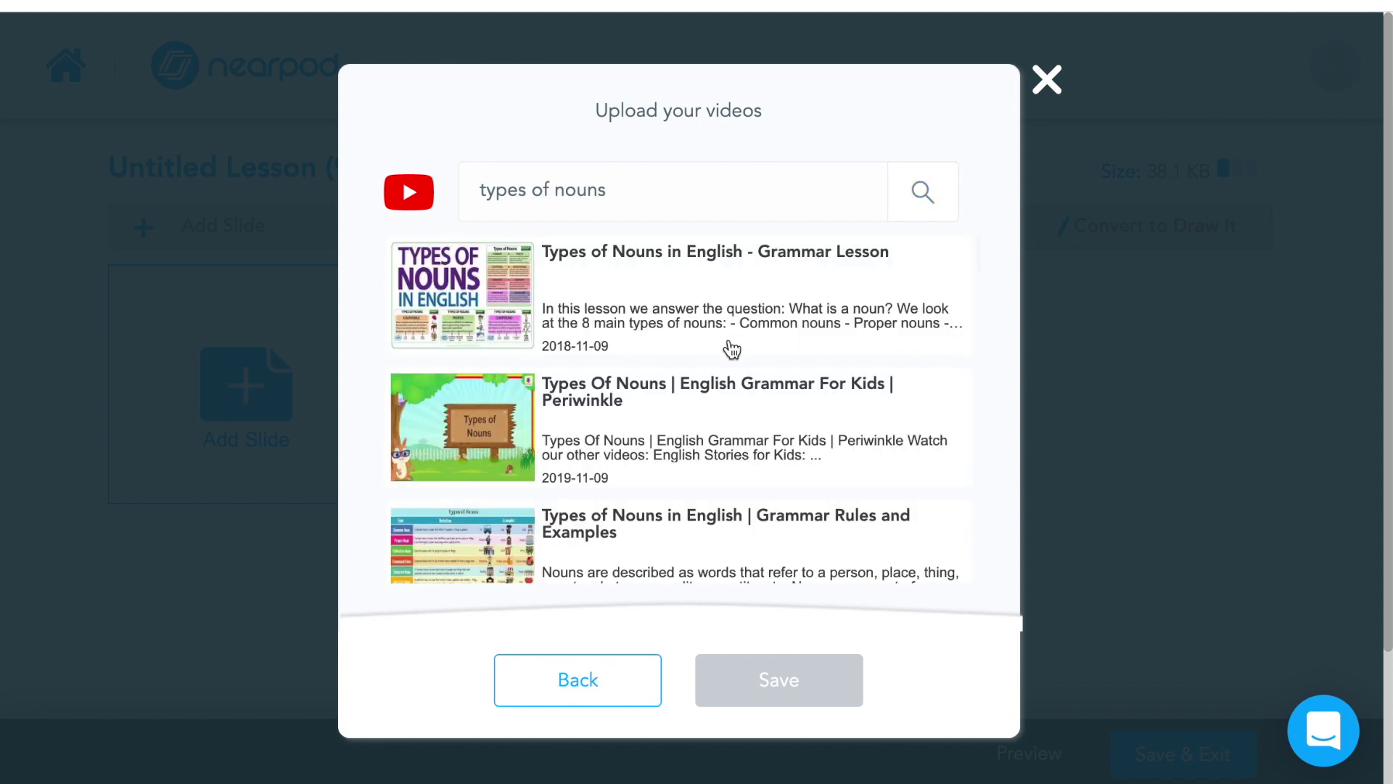
scroll(675, 435, down, 5)
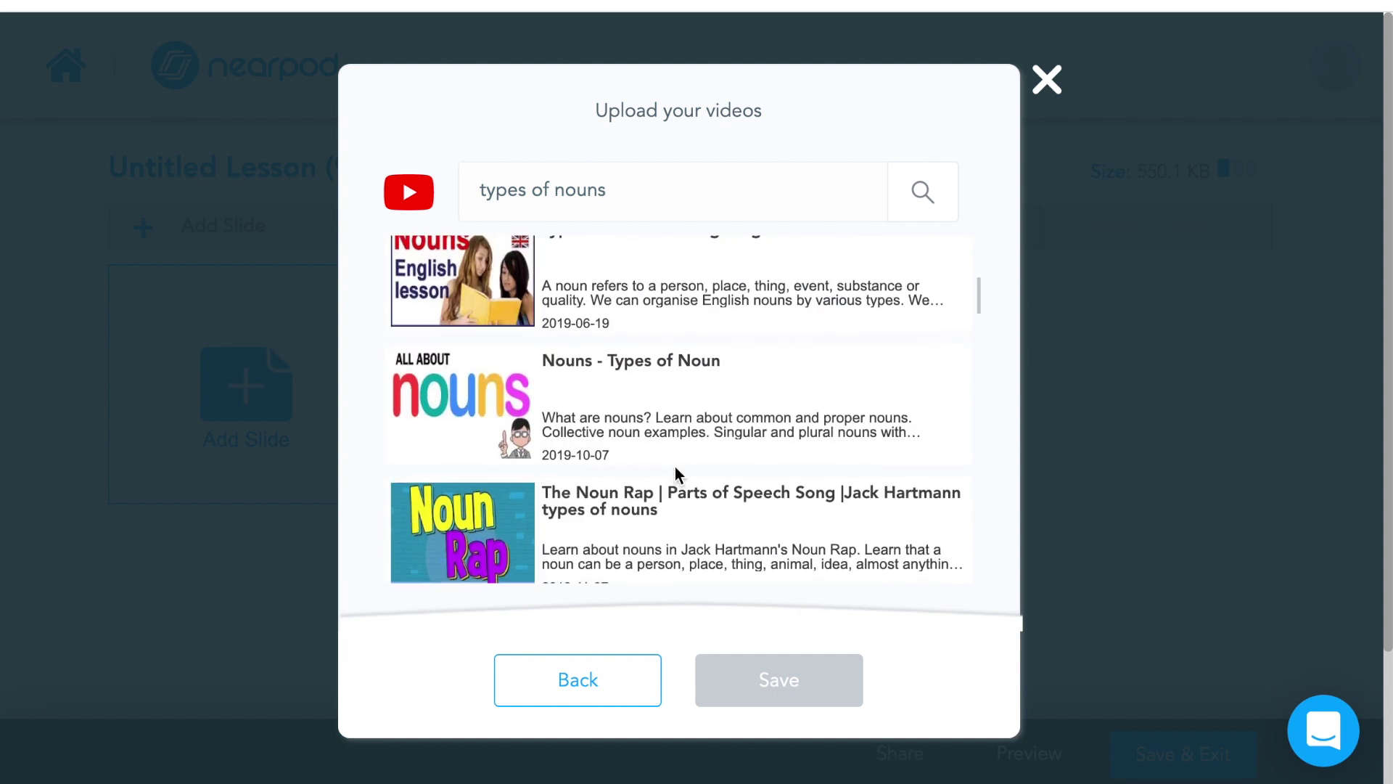
click(485, 399)
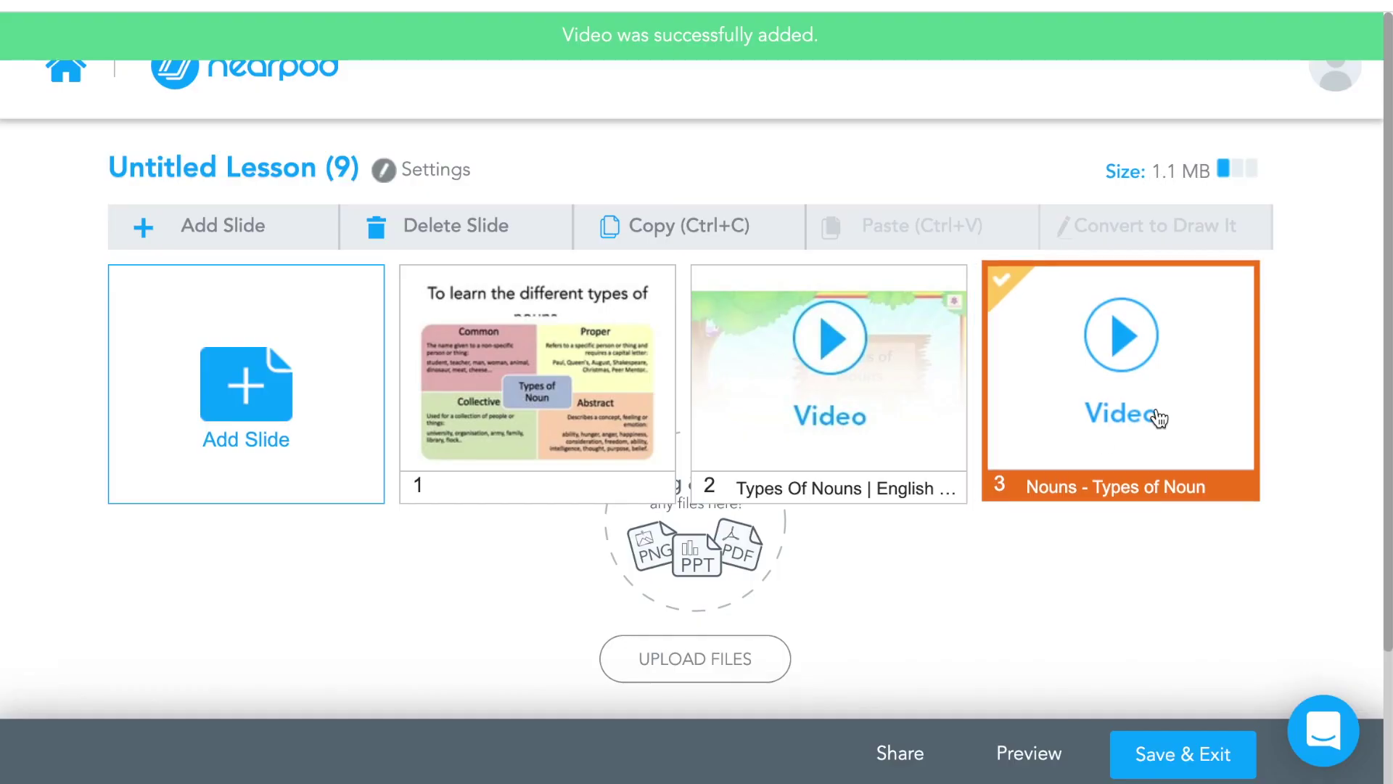
Step: Preview the Nouns - Types of Noun video to near its end, dismissing the ad
click(1151, 395)
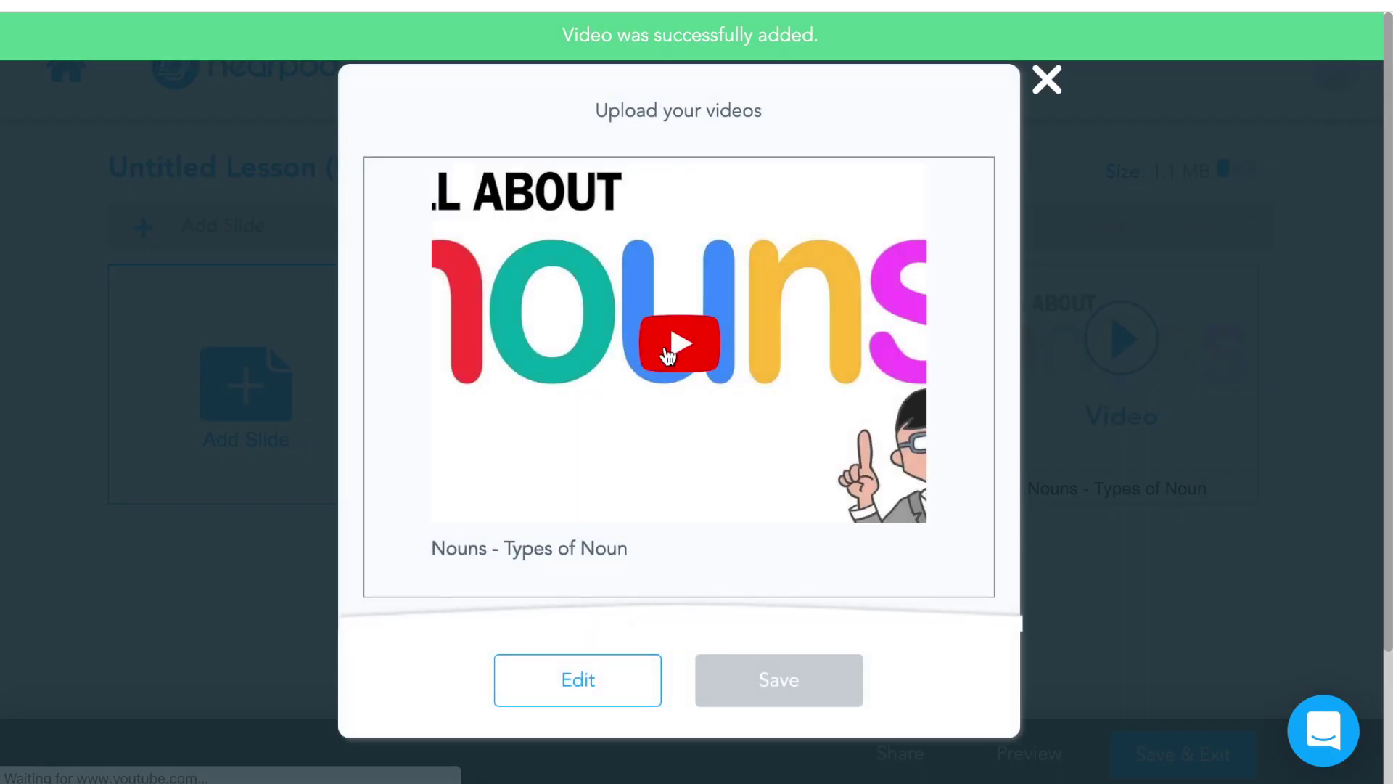
click(665, 342)
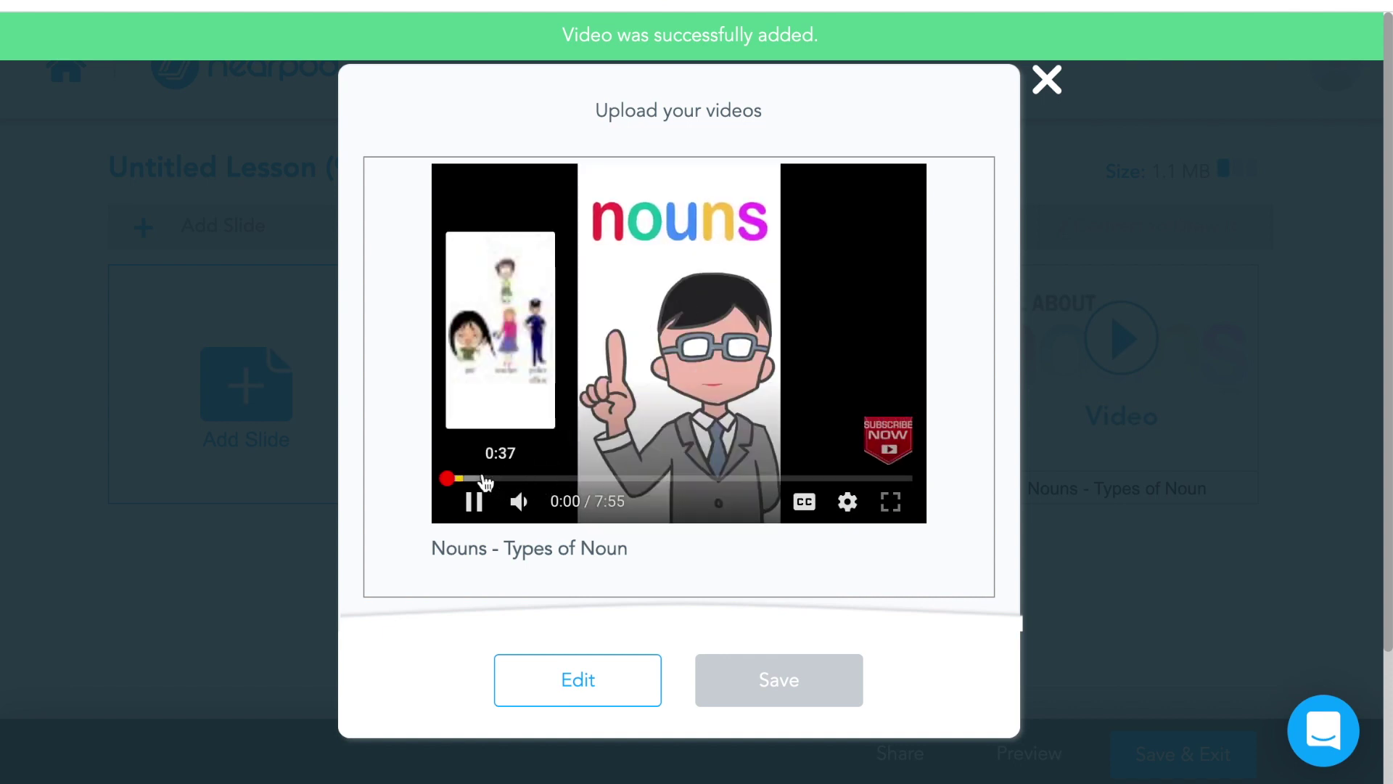
click(482, 480)
drag(481, 481, 872, 482)
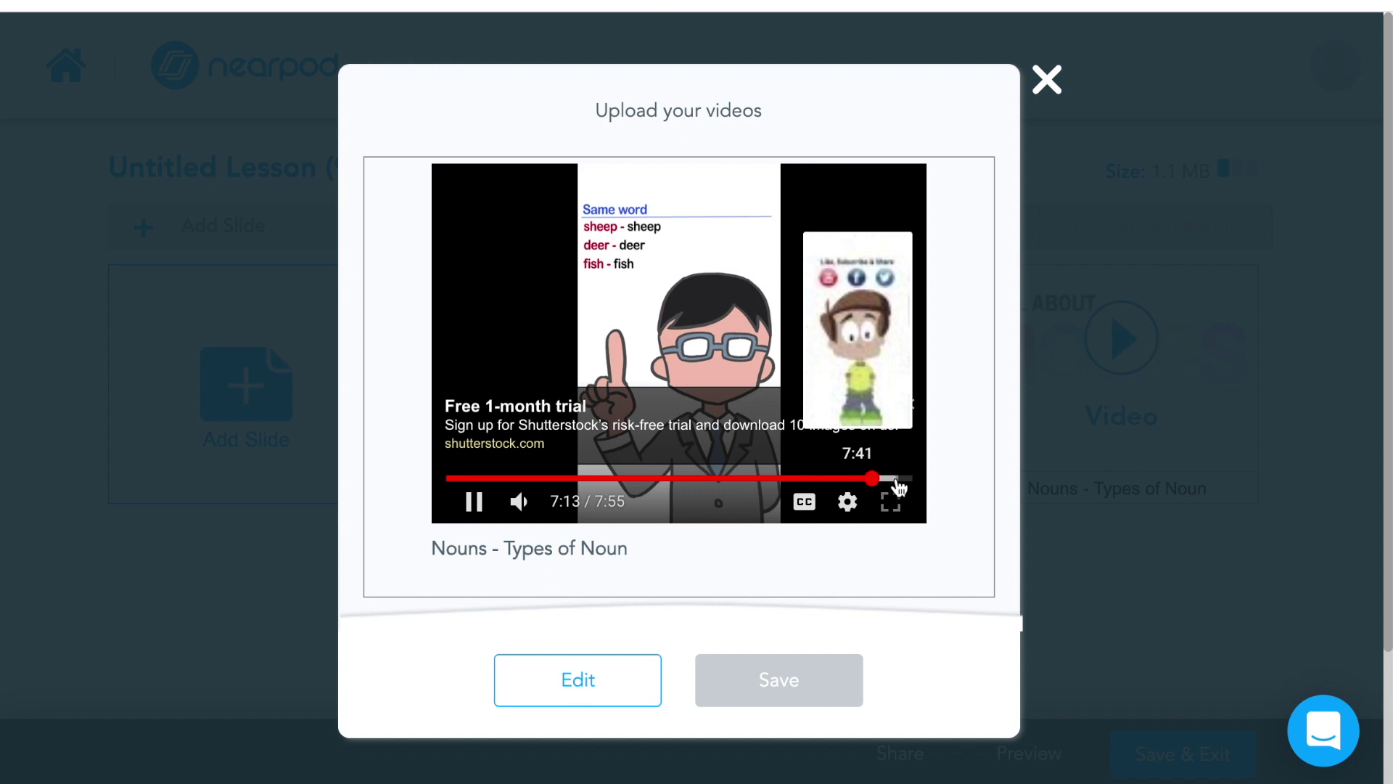
click(899, 481)
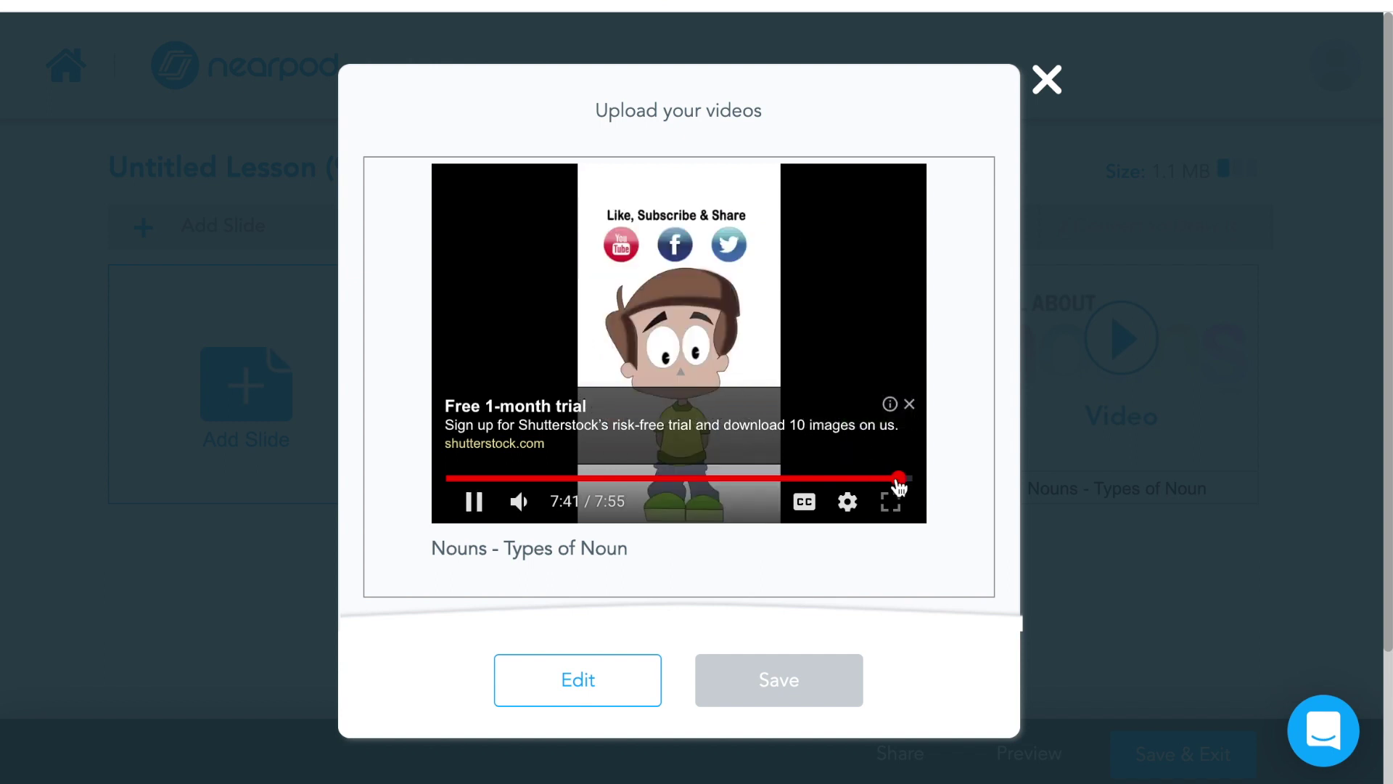
click(908, 405)
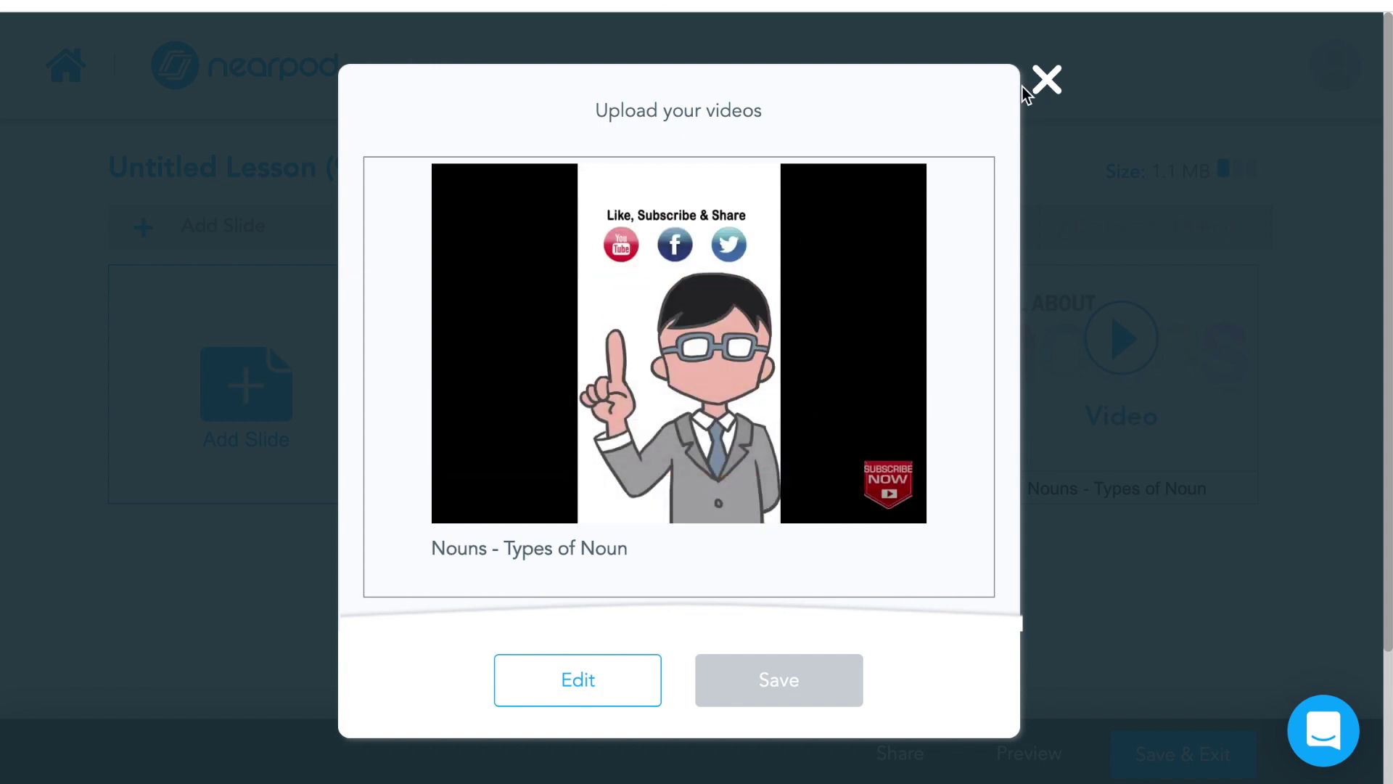
click(871, 345)
scroll(692, 635, down, 5)
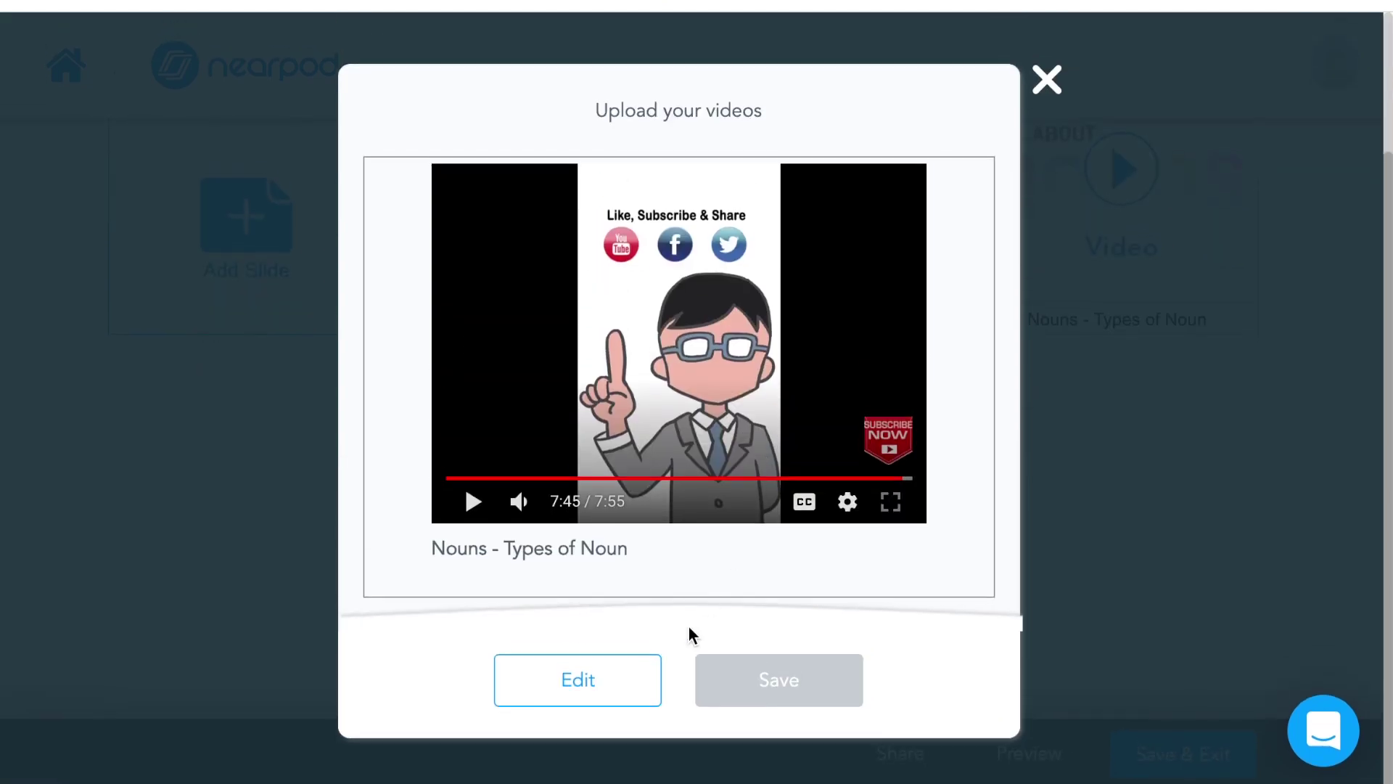
click(577, 680)
Step: Browse the Add Slide > Add Activity options, then dismiss the menu unused
right_click(972, 330)
mouse_move(1052, 298)
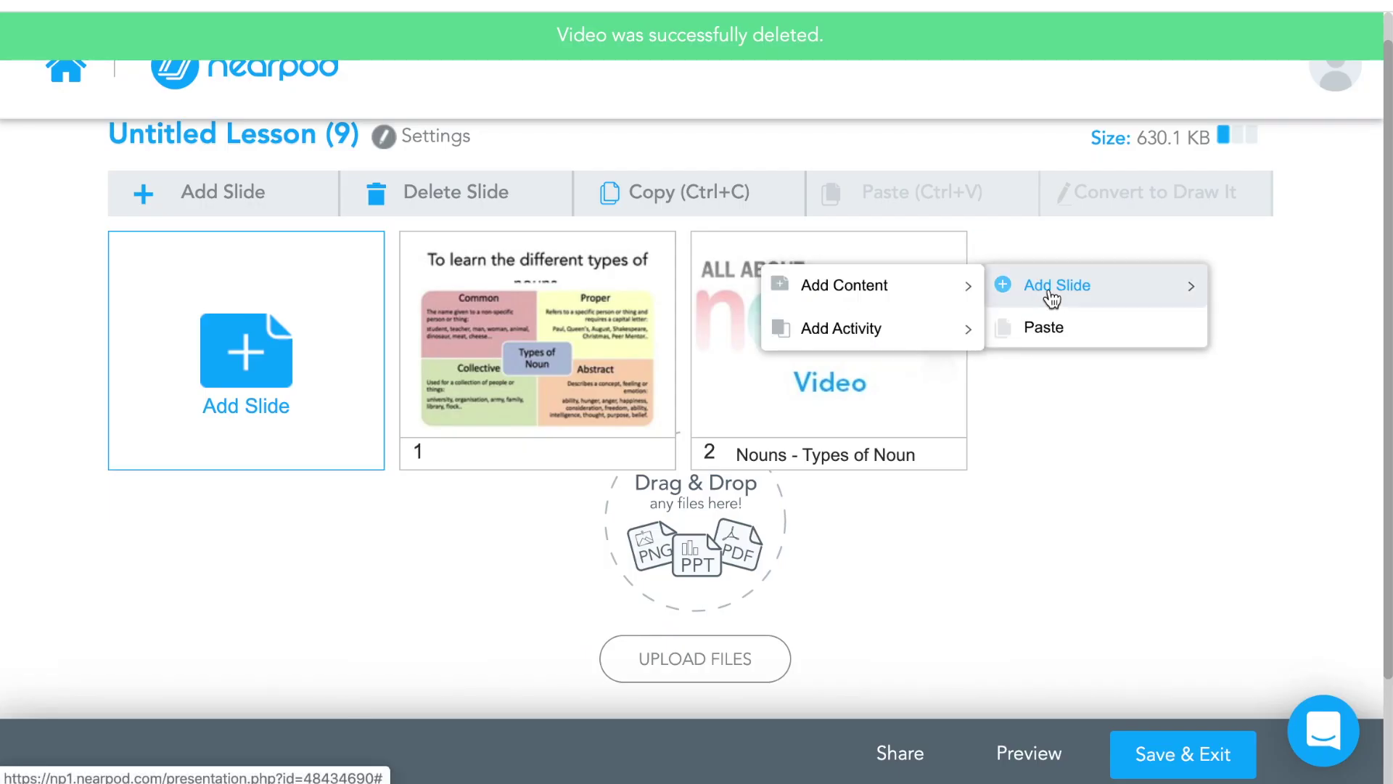
mouse_move(955, 307)
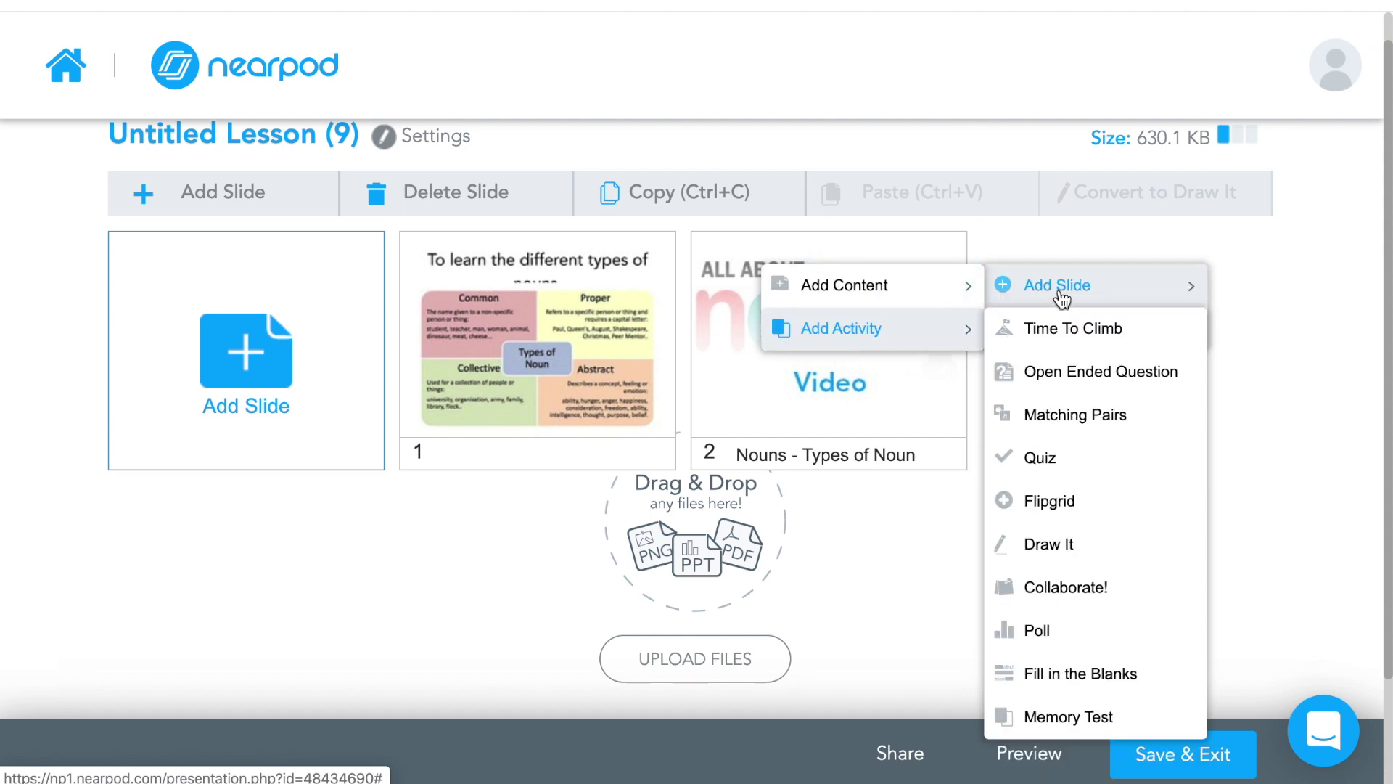
click(1059, 291)
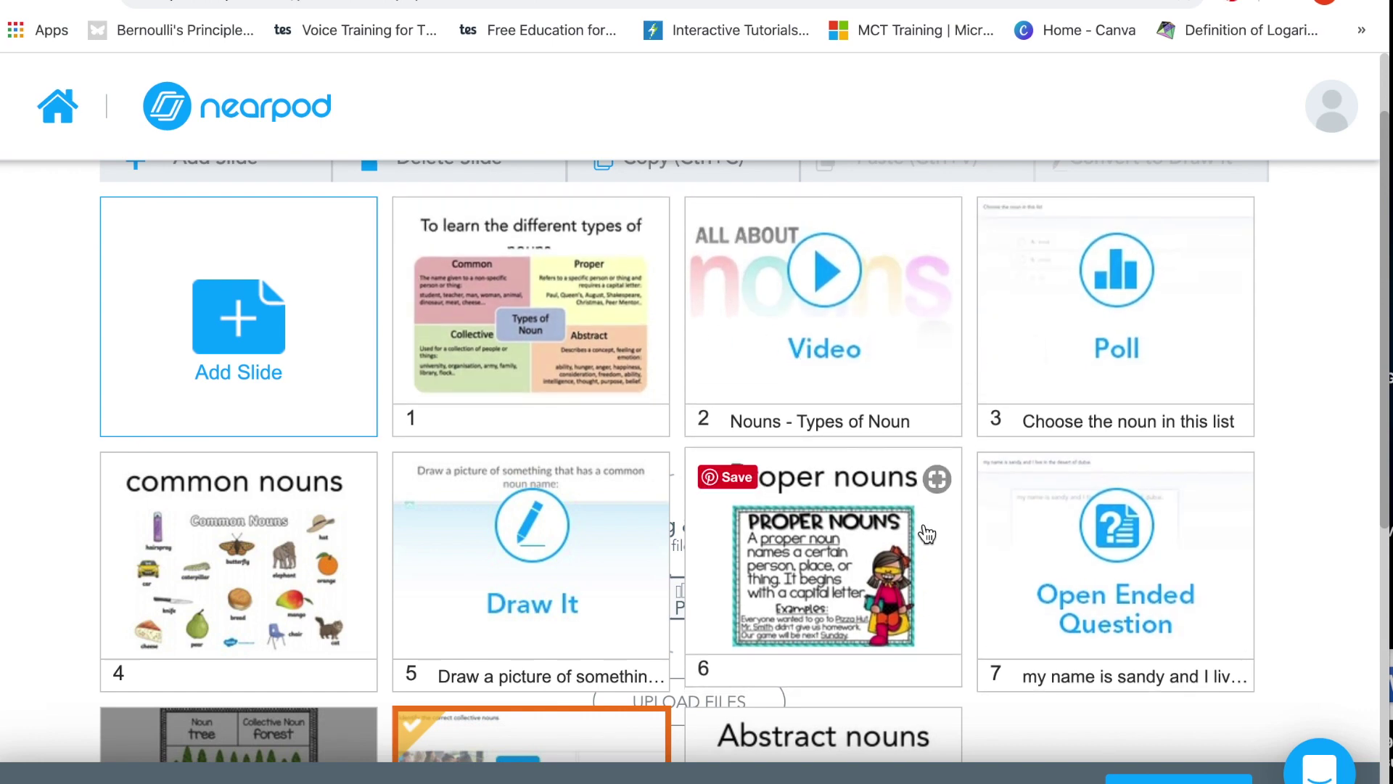
Step: Open the Poll slide 'Choose the noun in this list' for editing
scroll(929, 541, down, 5)
scroll(927, 534, up, 5)
scroll(926, 535, up, 1)
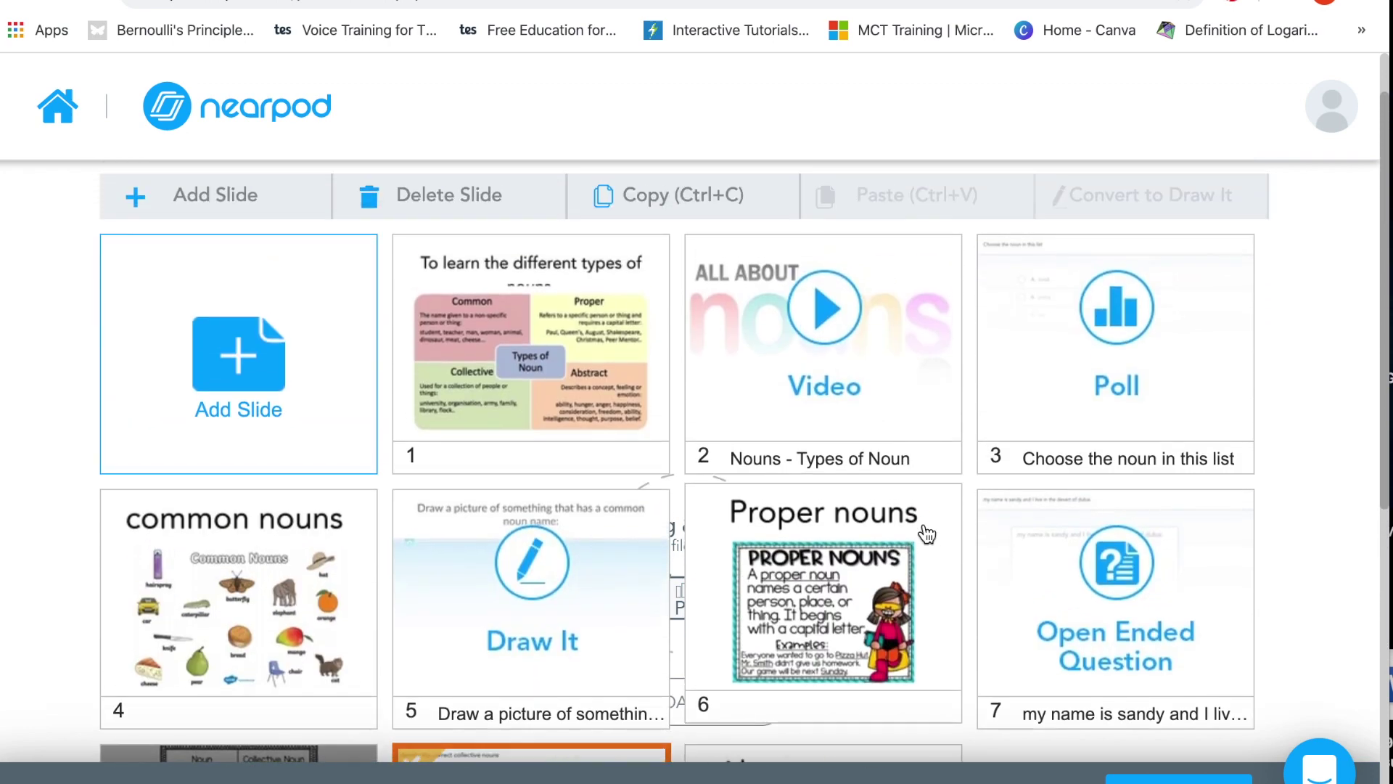
click(1048, 377)
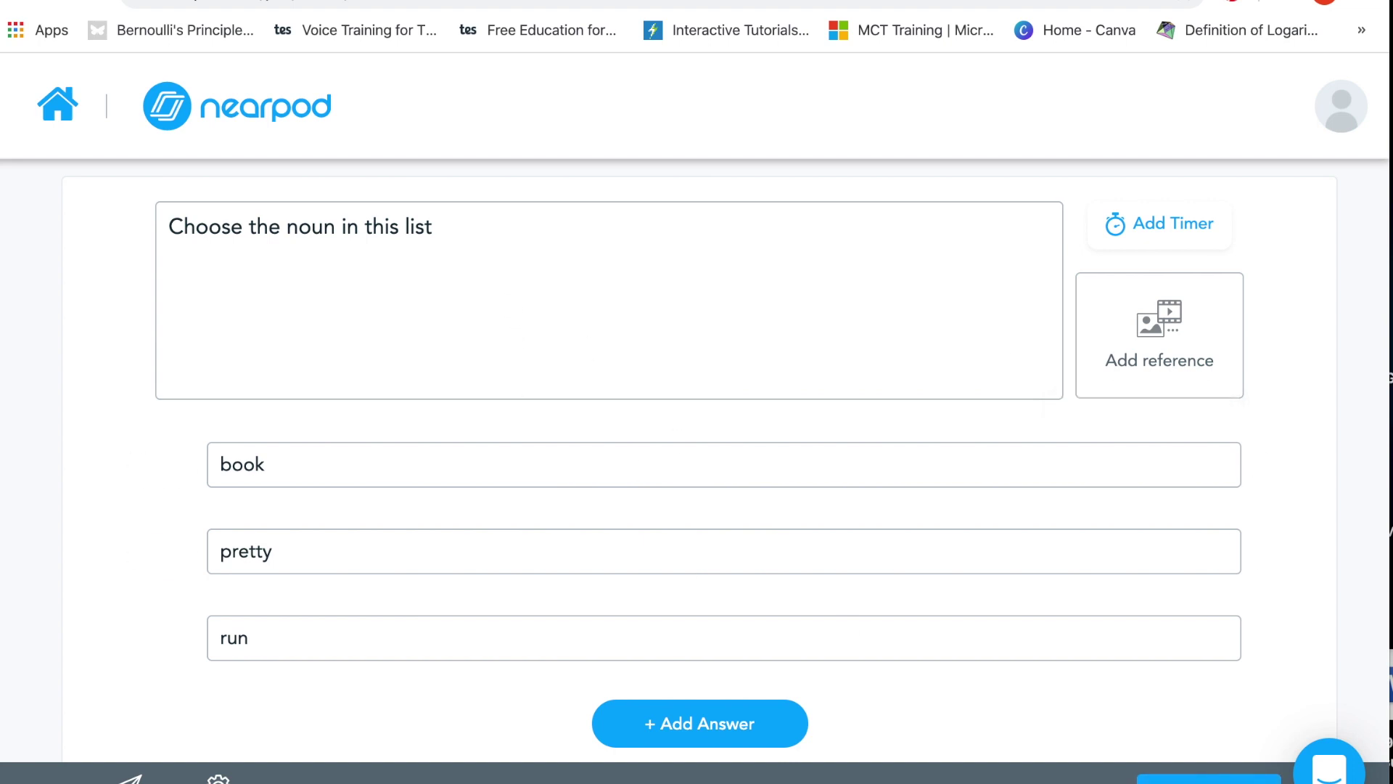
click(1209, 779)
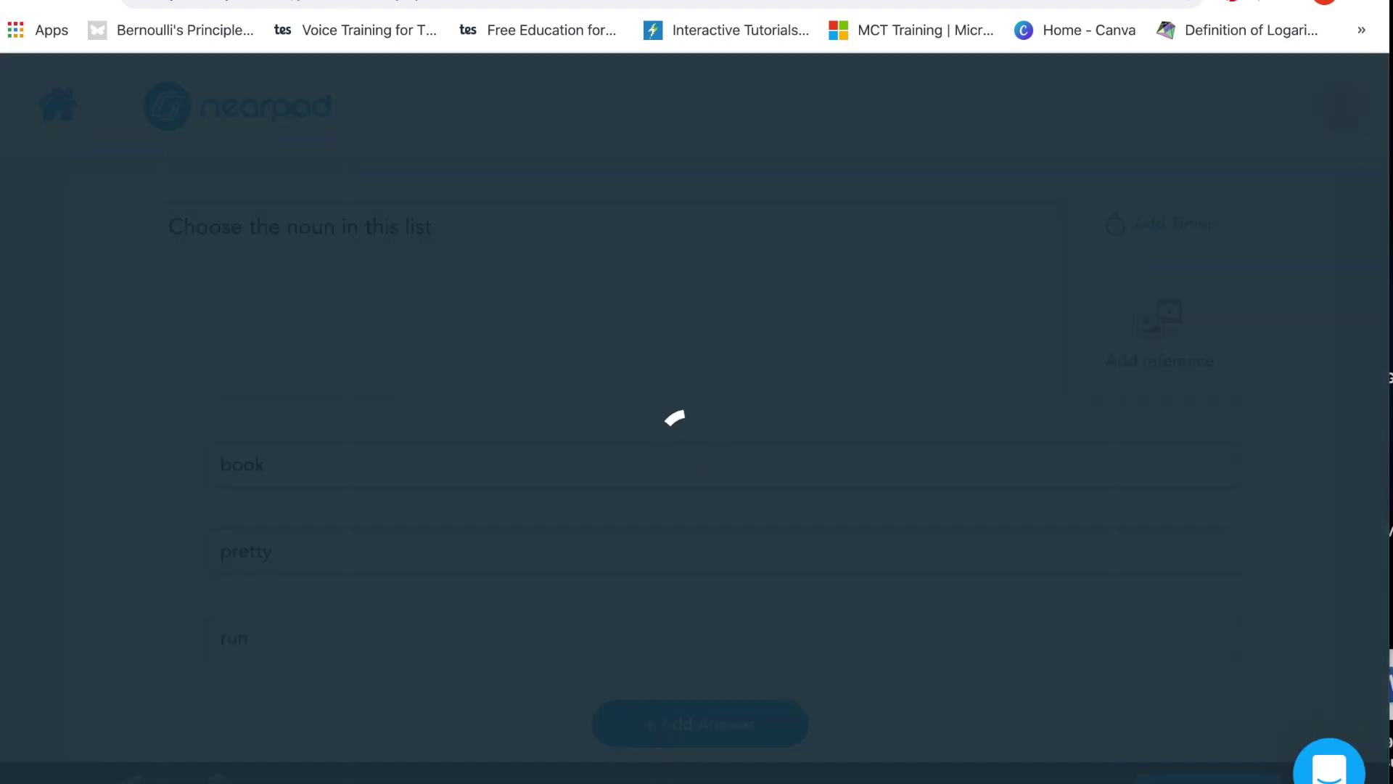
scroll(1035, 651, down, 3)
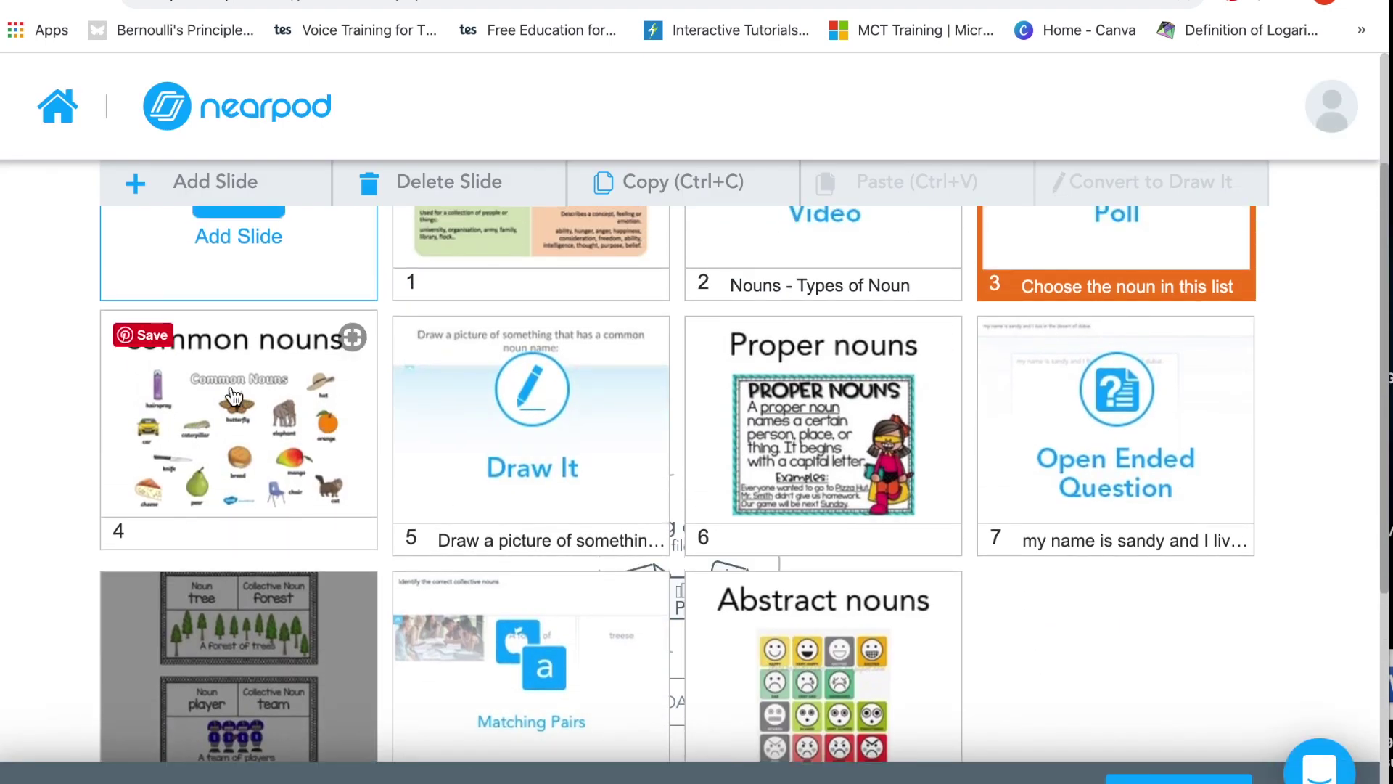
click(232, 476)
Step: Open the Common Nouns slide 4 and adjust the picture's zoom within its frame
double_click(276, 456)
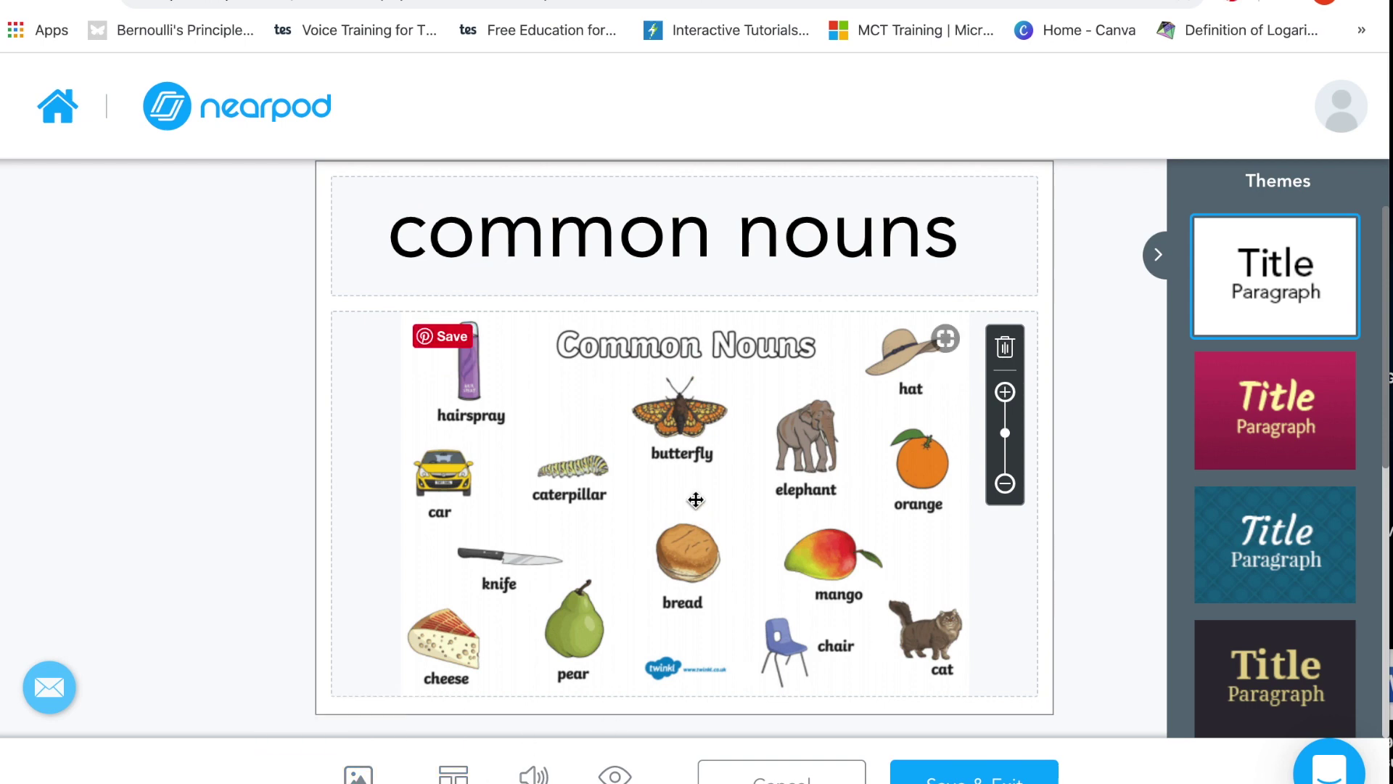
scroll(696, 500, up, 2)
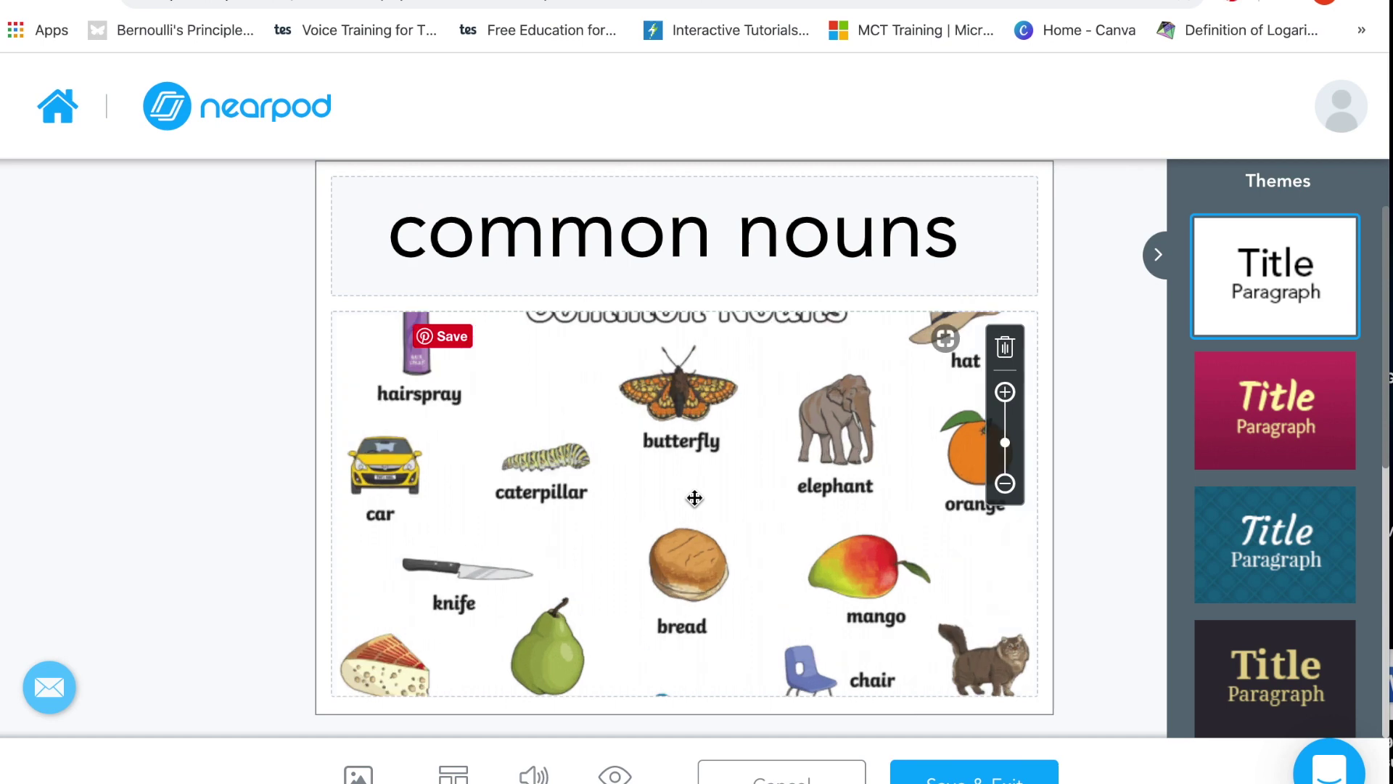
click(1005, 483)
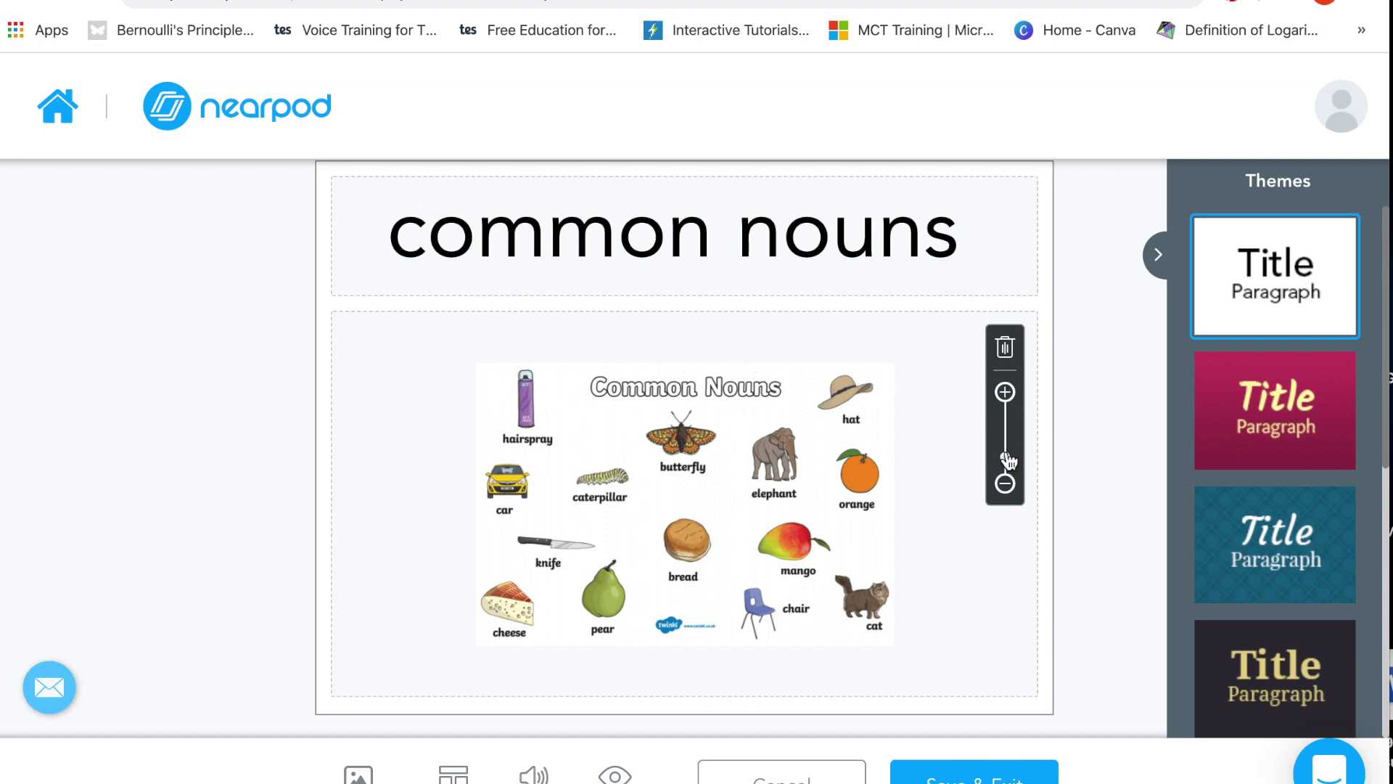
drag(1007, 460, 1007, 457)
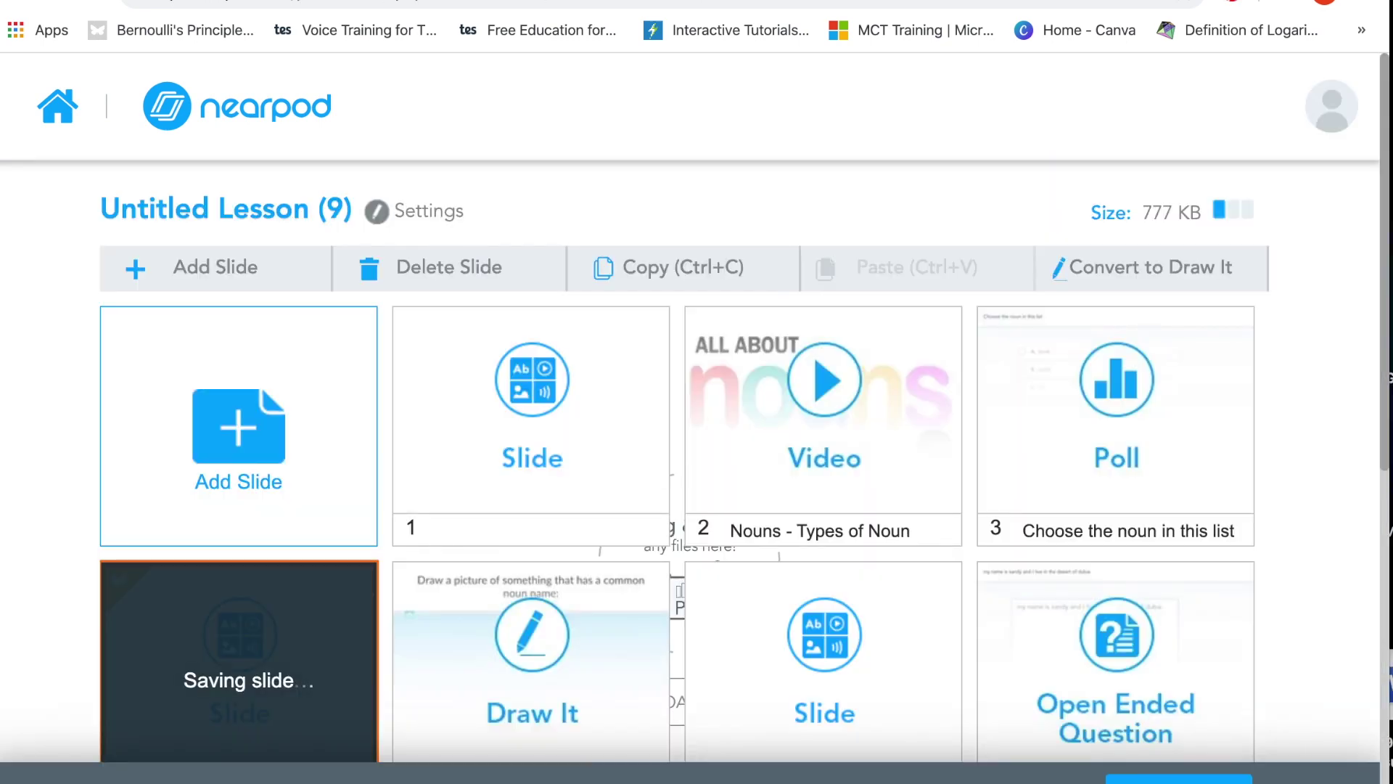
scroll(734, 655, down, 2)
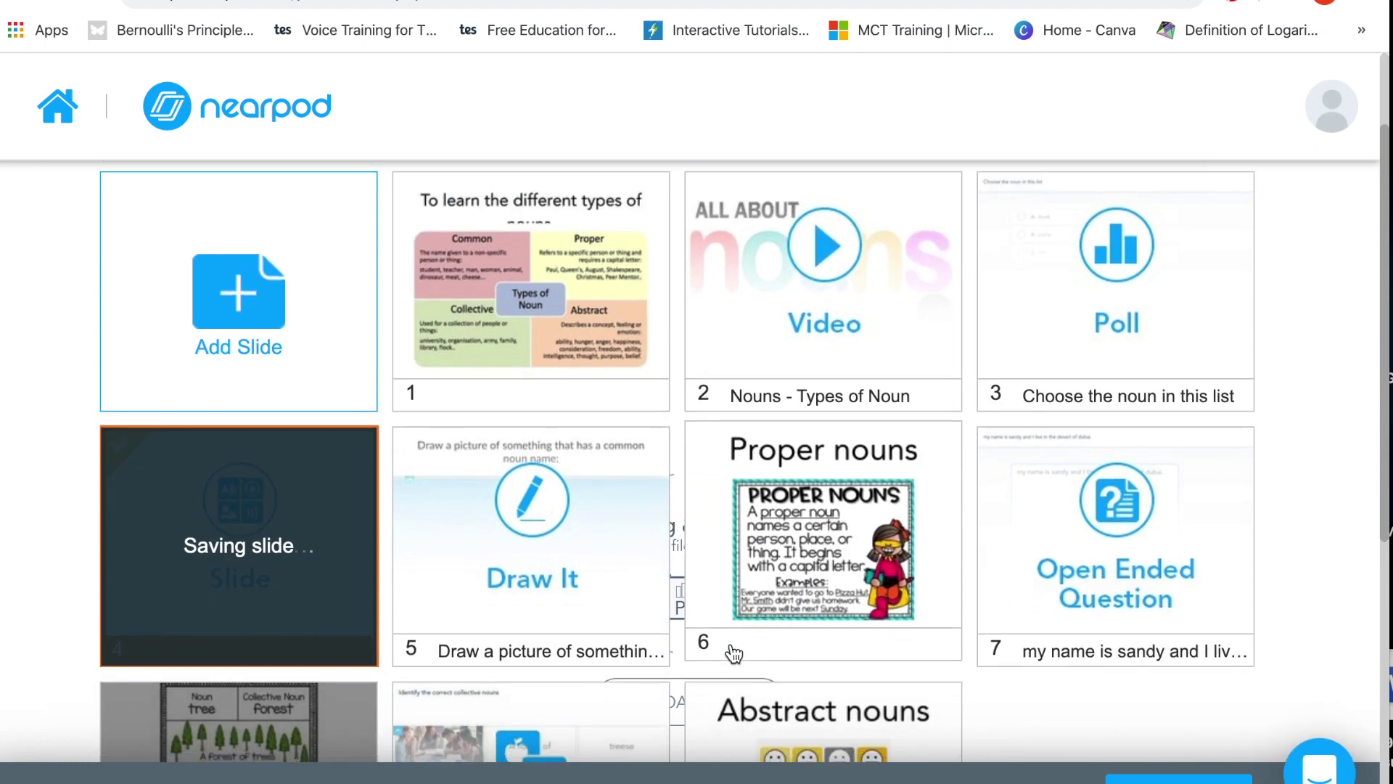
scroll(635, 591, down, 2)
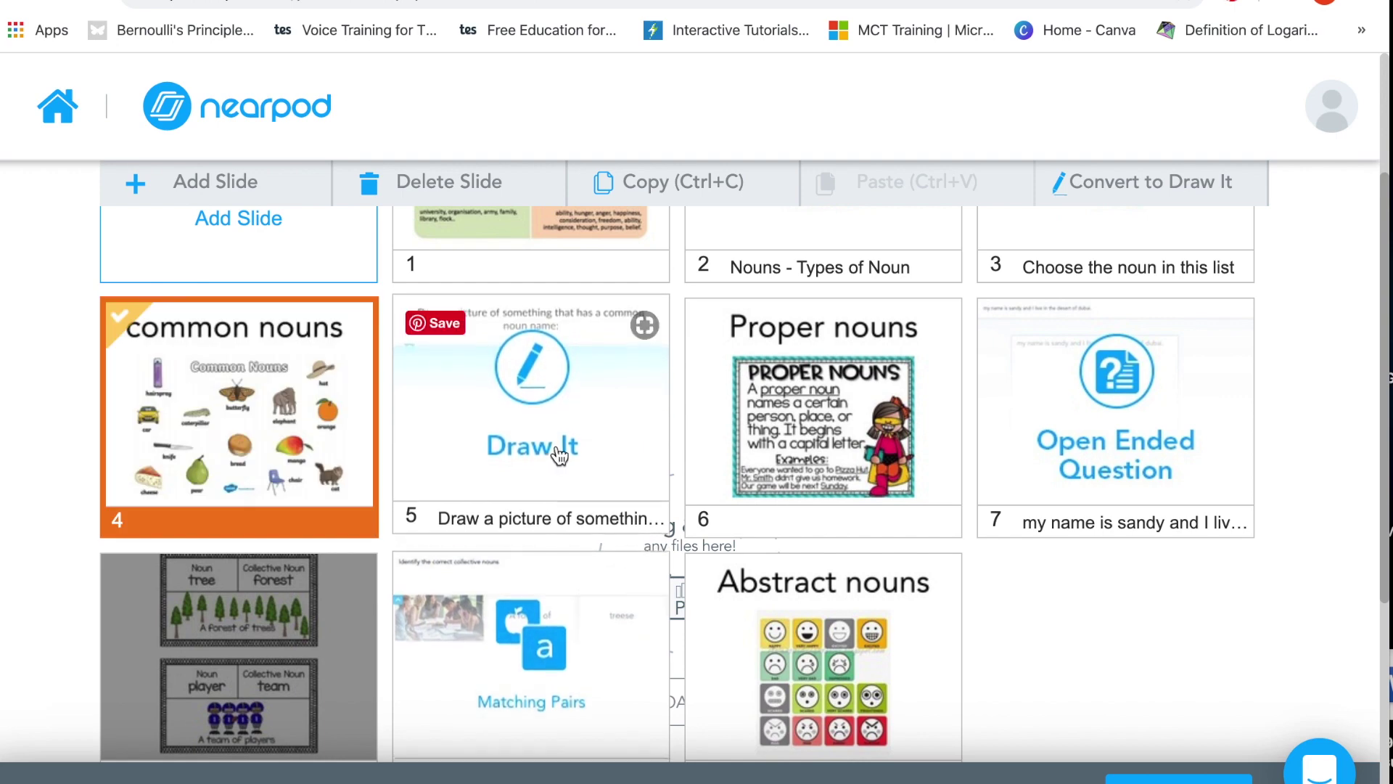
click(559, 453)
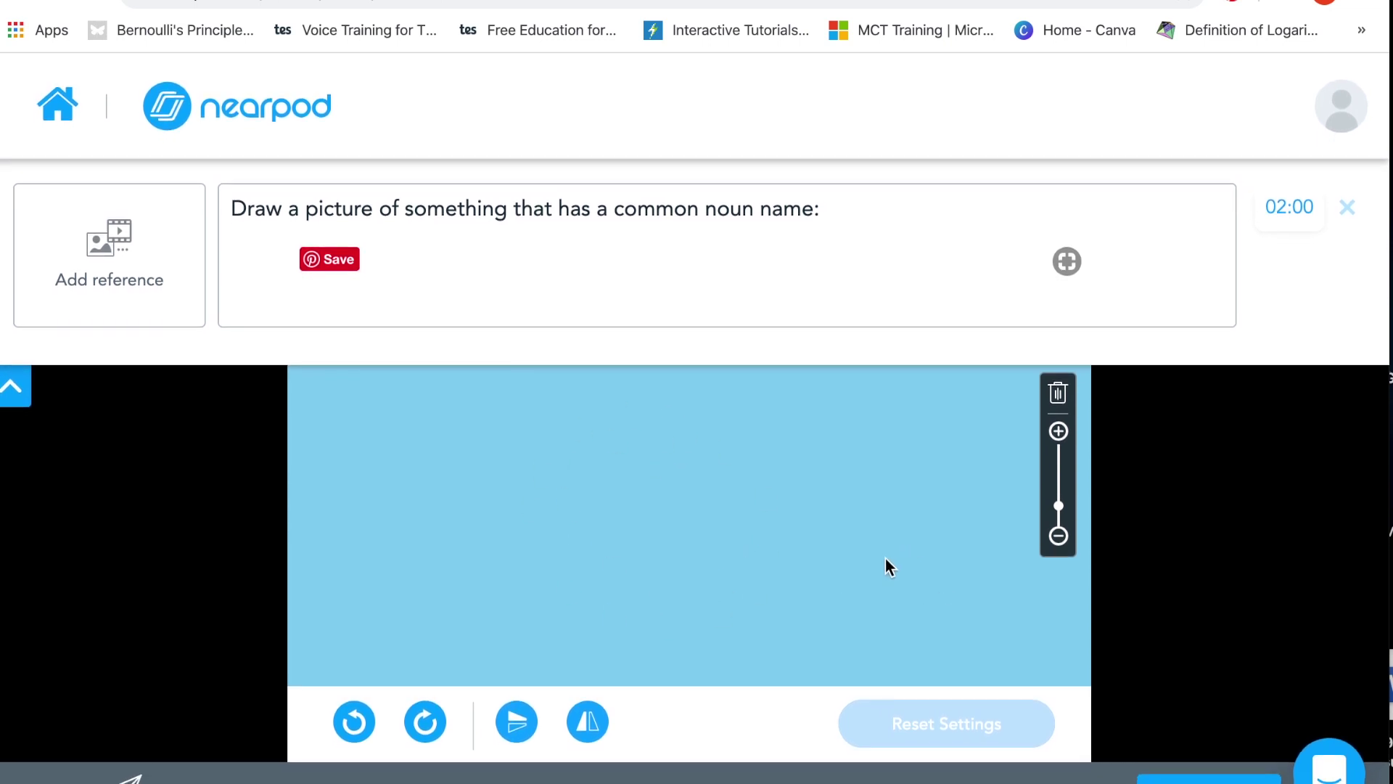
click(1190, 779)
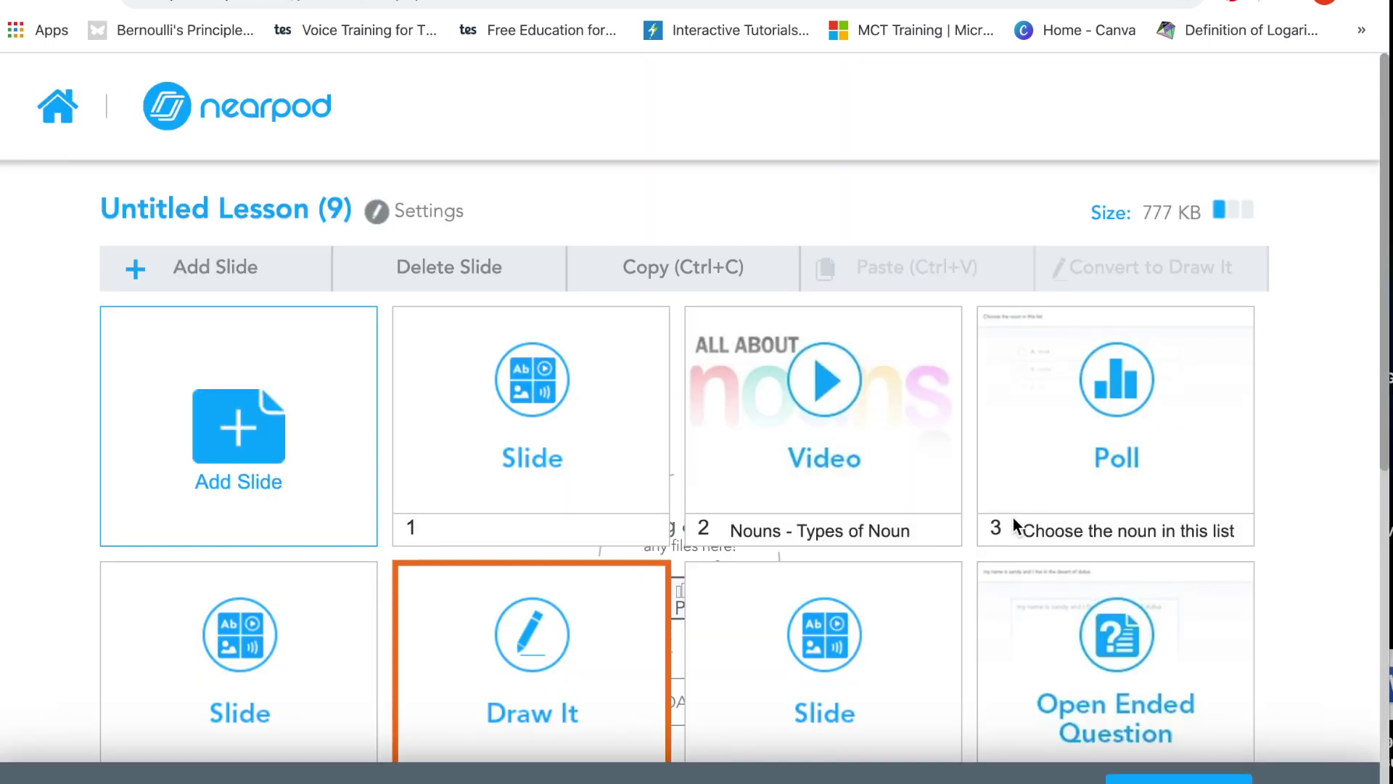
scroll(911, 578, down, 2)
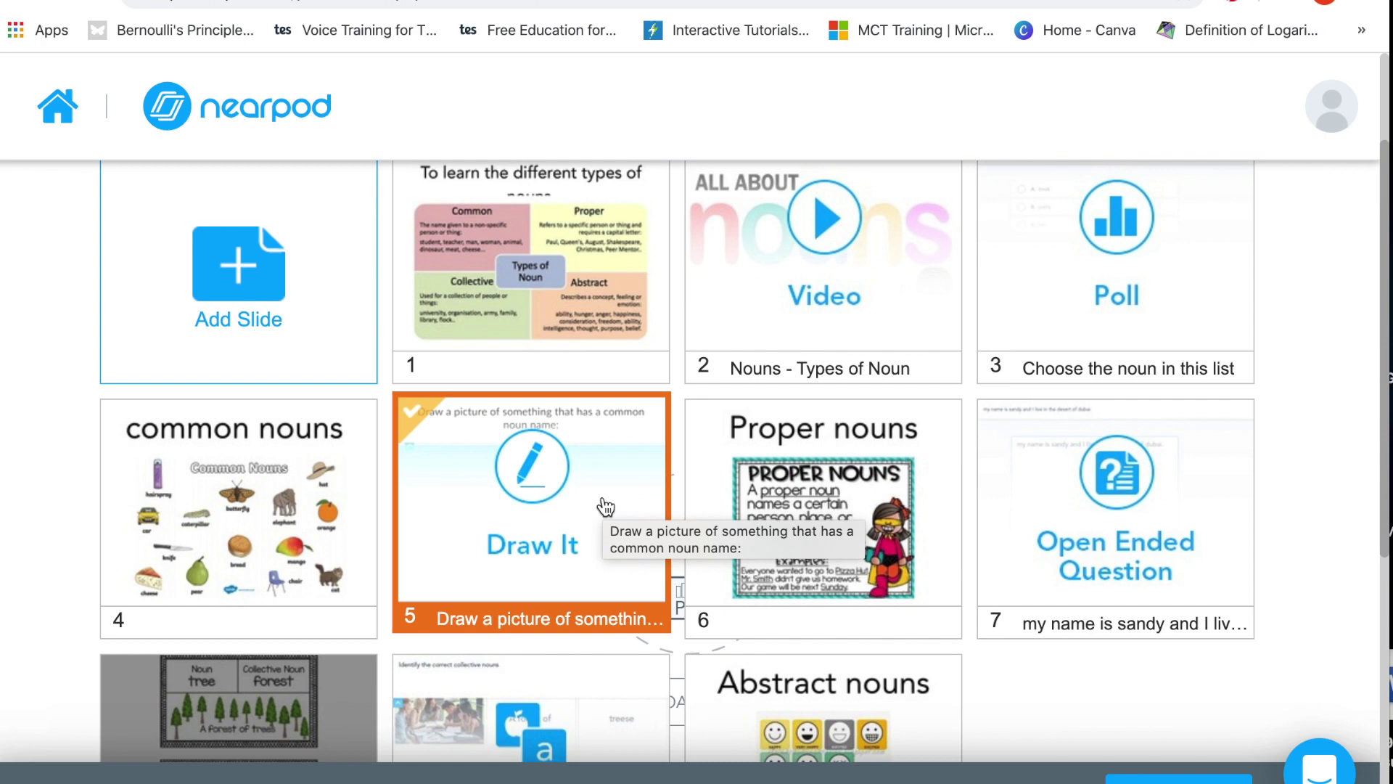
scroll(798, 472, down, 2)
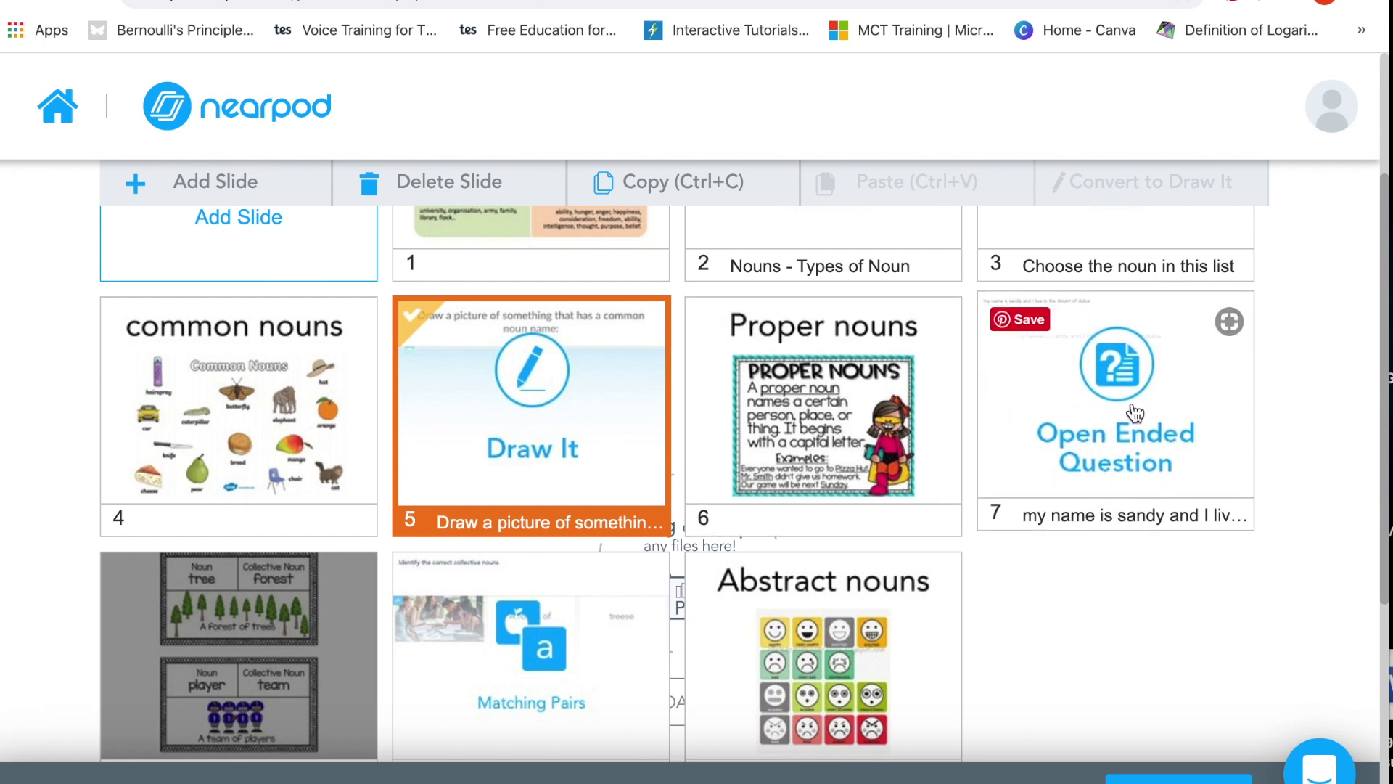
scroll(1159, 450, down, 3)
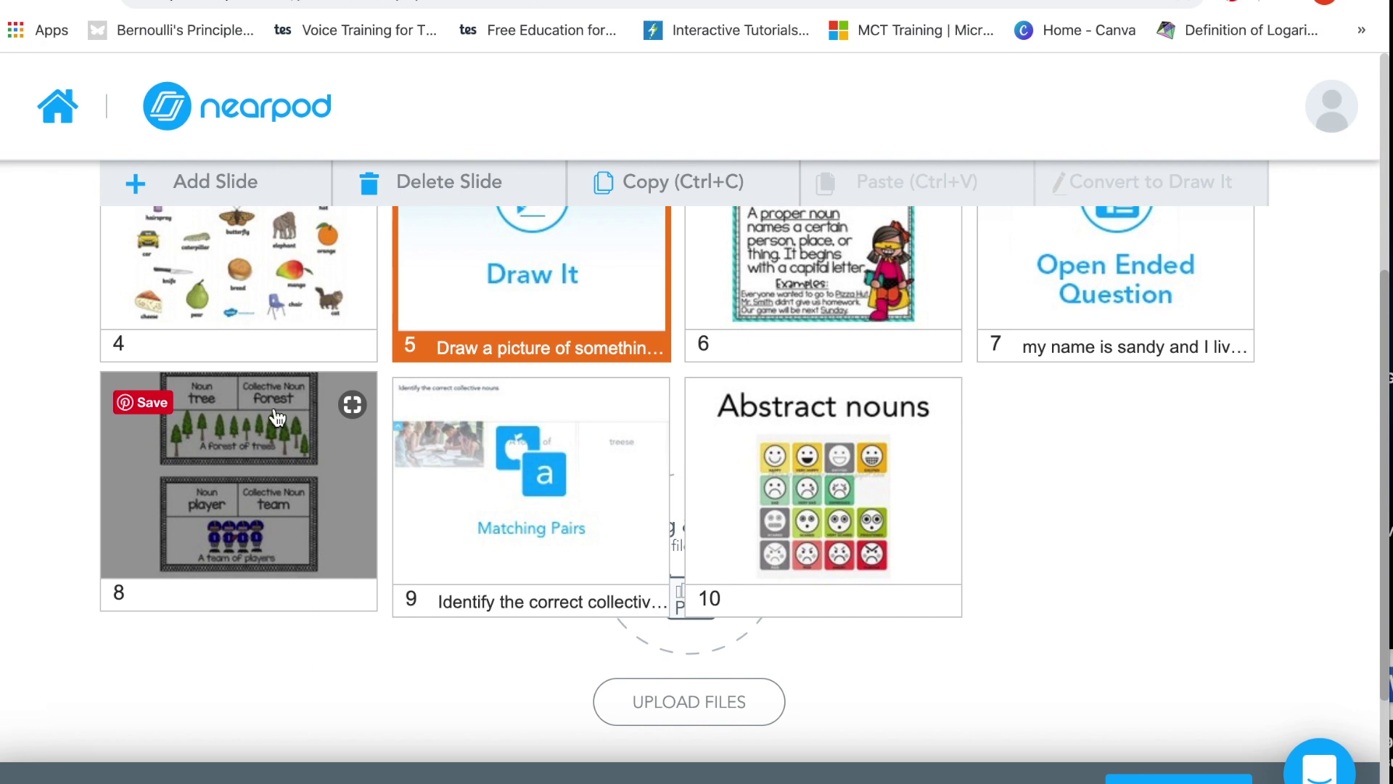
Step: Fix the Matching Pairs pair 'A forest of' so it reads 'trees' instead of 'treese'
click(508, 495)
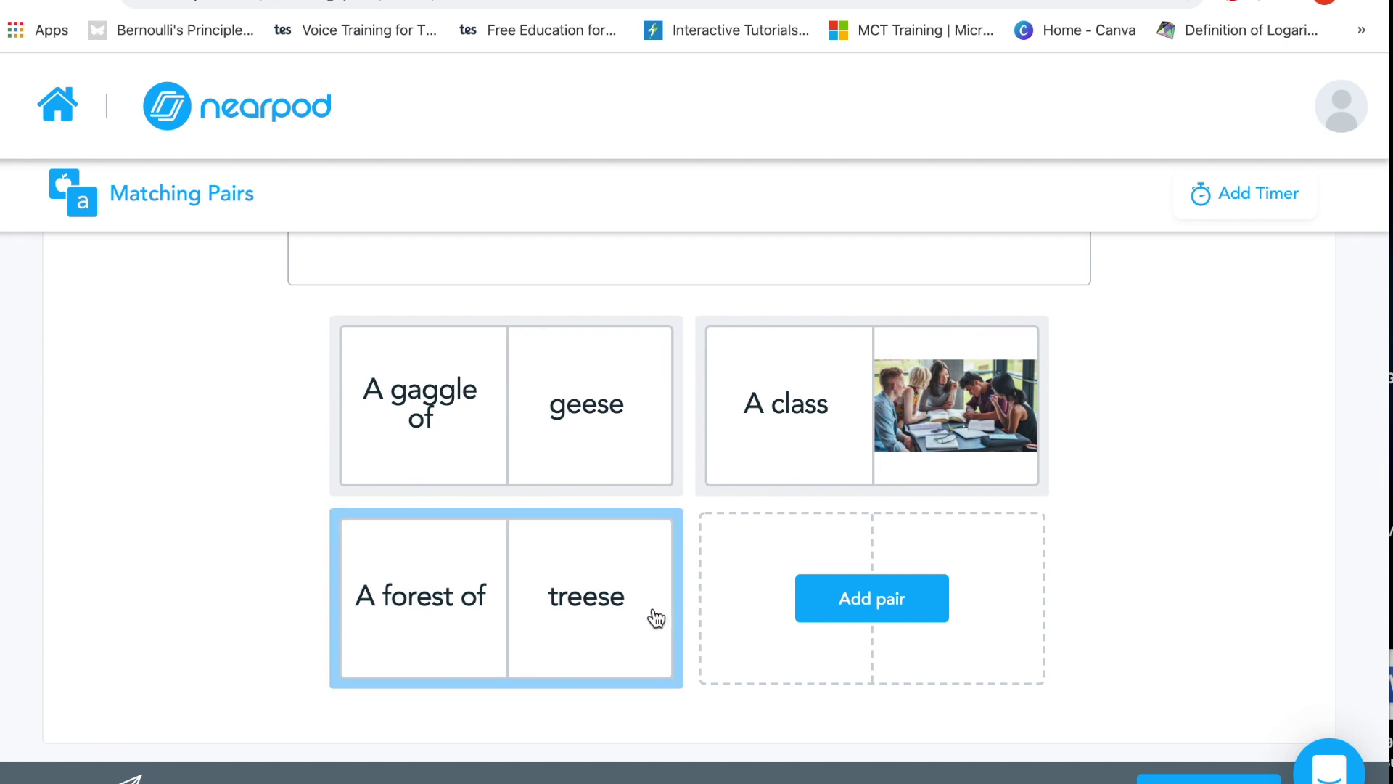
click(626, 605)
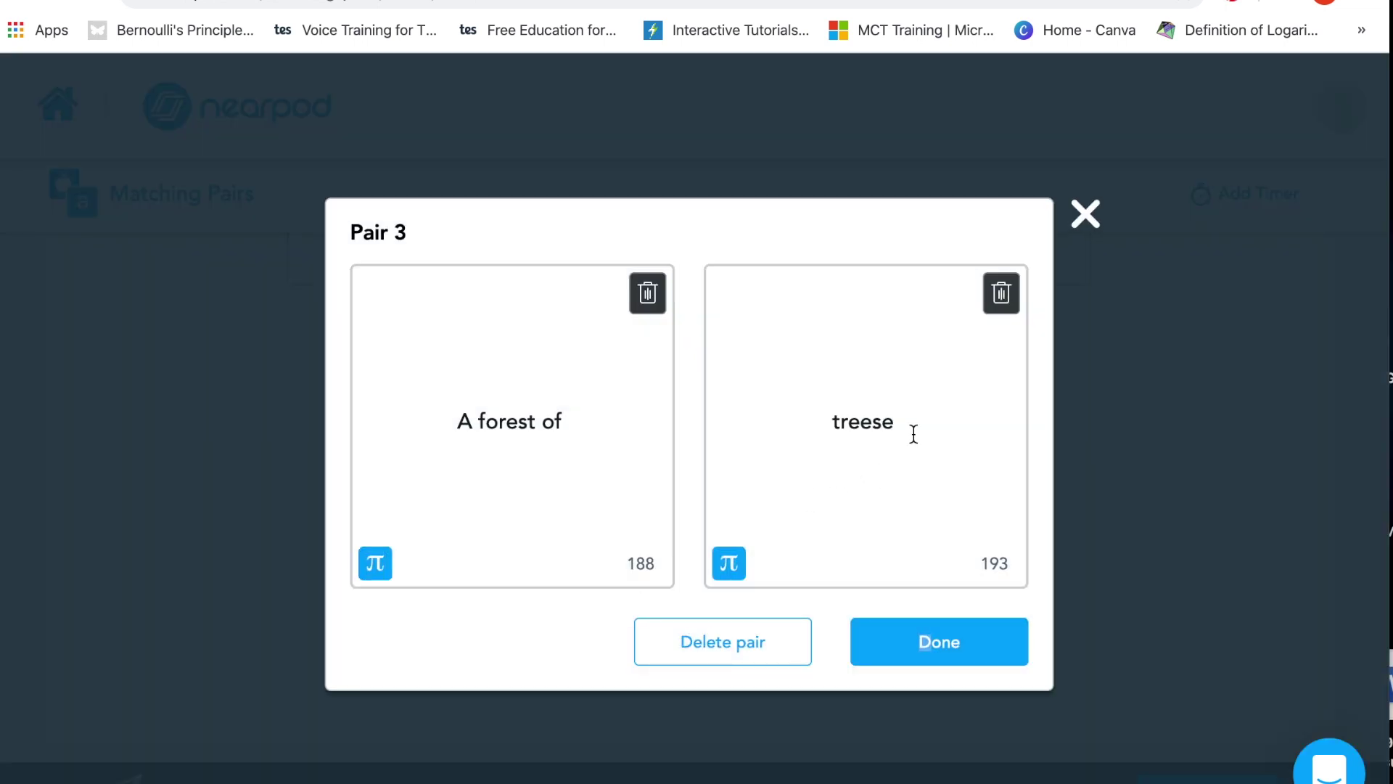
click(911, 432)
key(BackSpace)
click(924, 645)
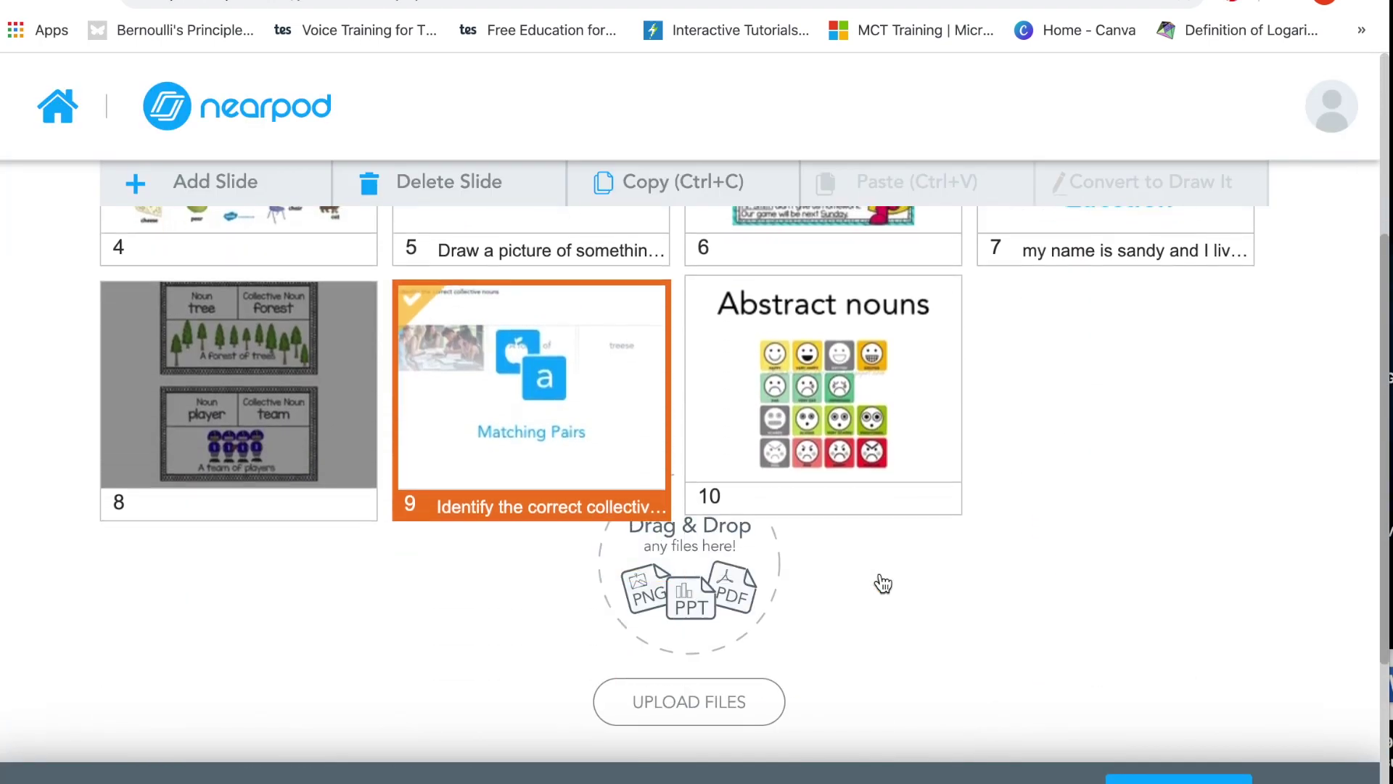
scroll(881, 581, up, 5)
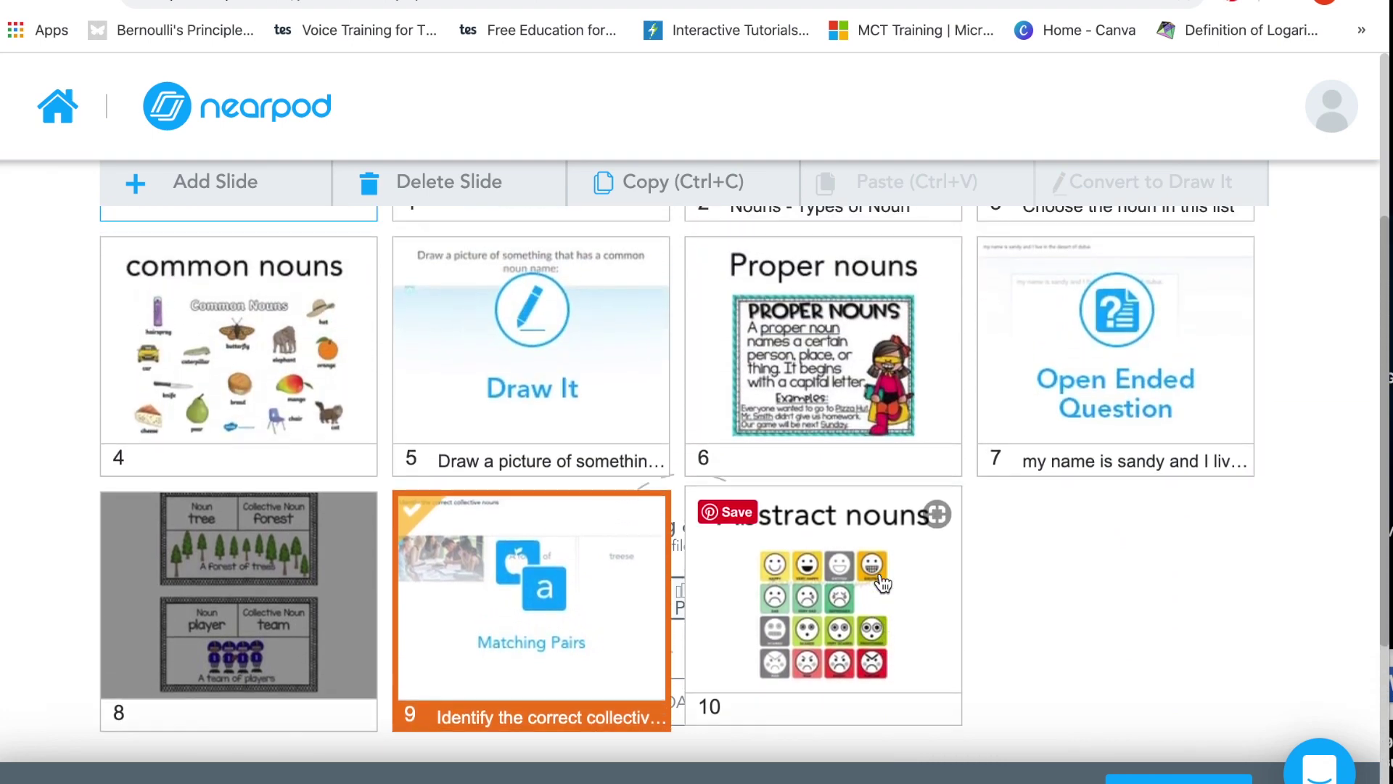
scroll(881, 581, down, 3)
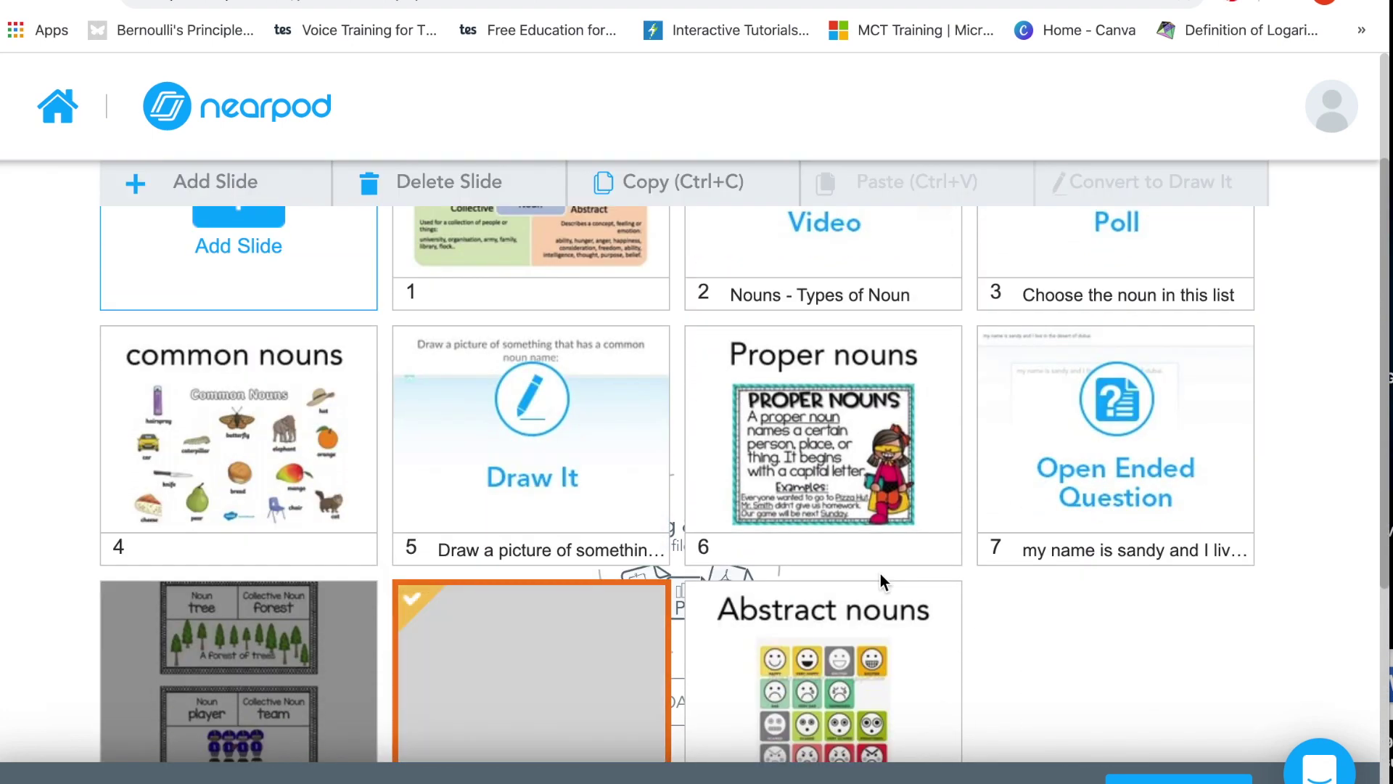
scroll(801, 578, down, 2)
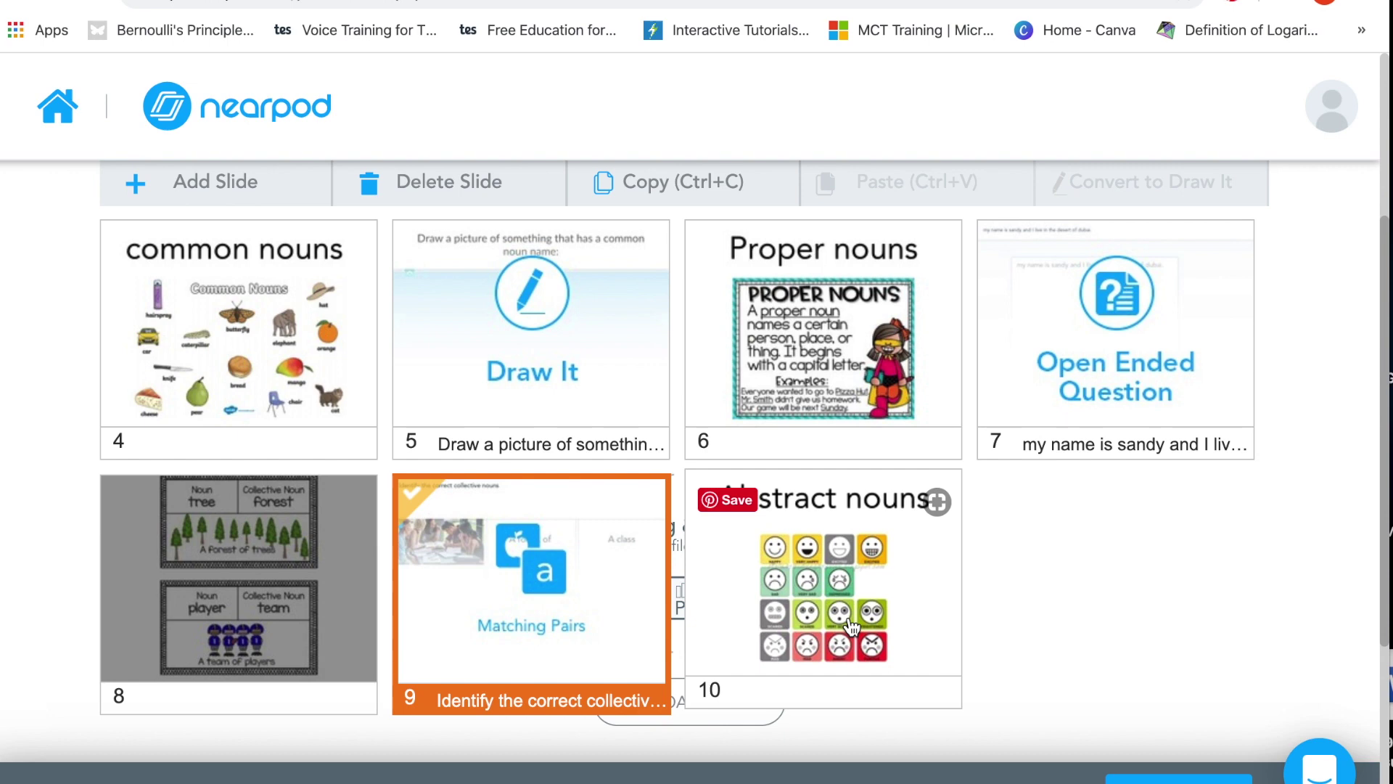
scroll(861, 537, up, 5)
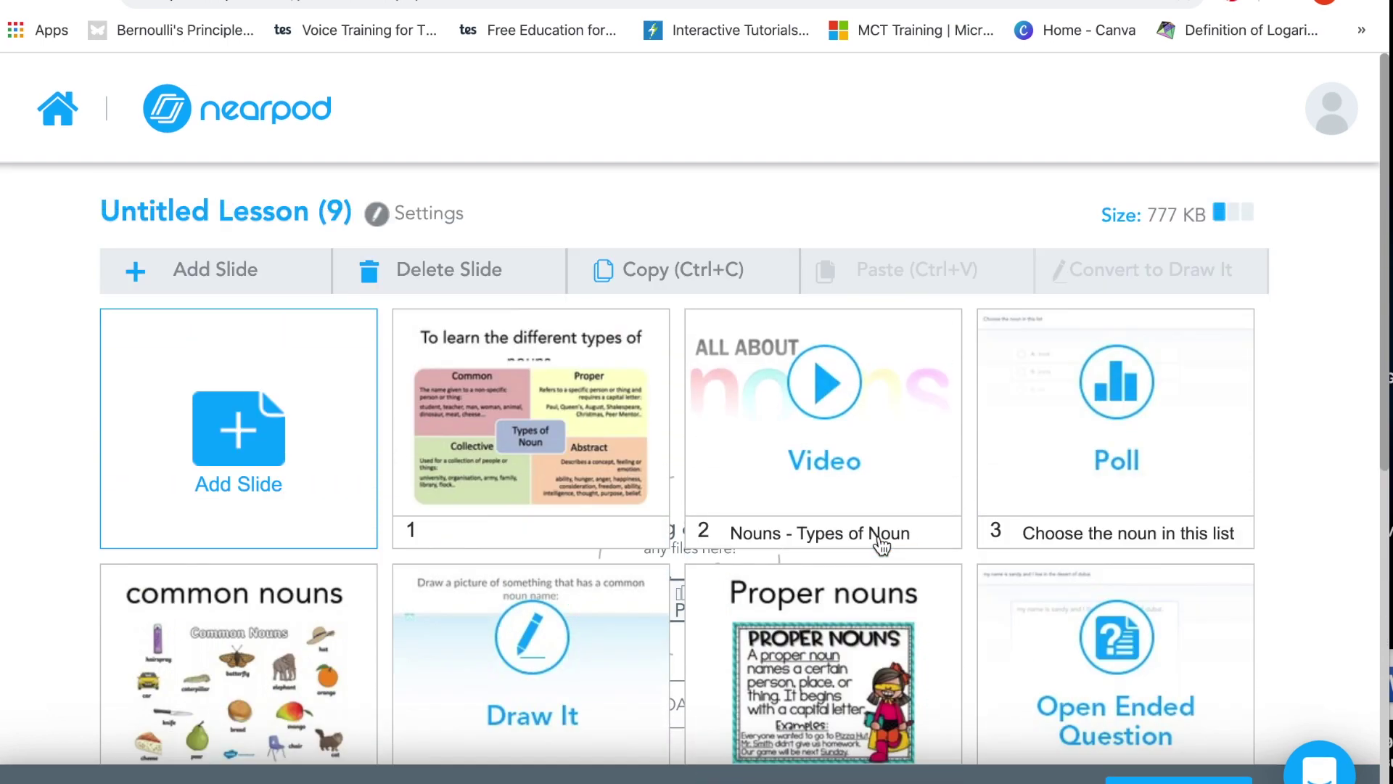
scroll(879, 544, down, 6)
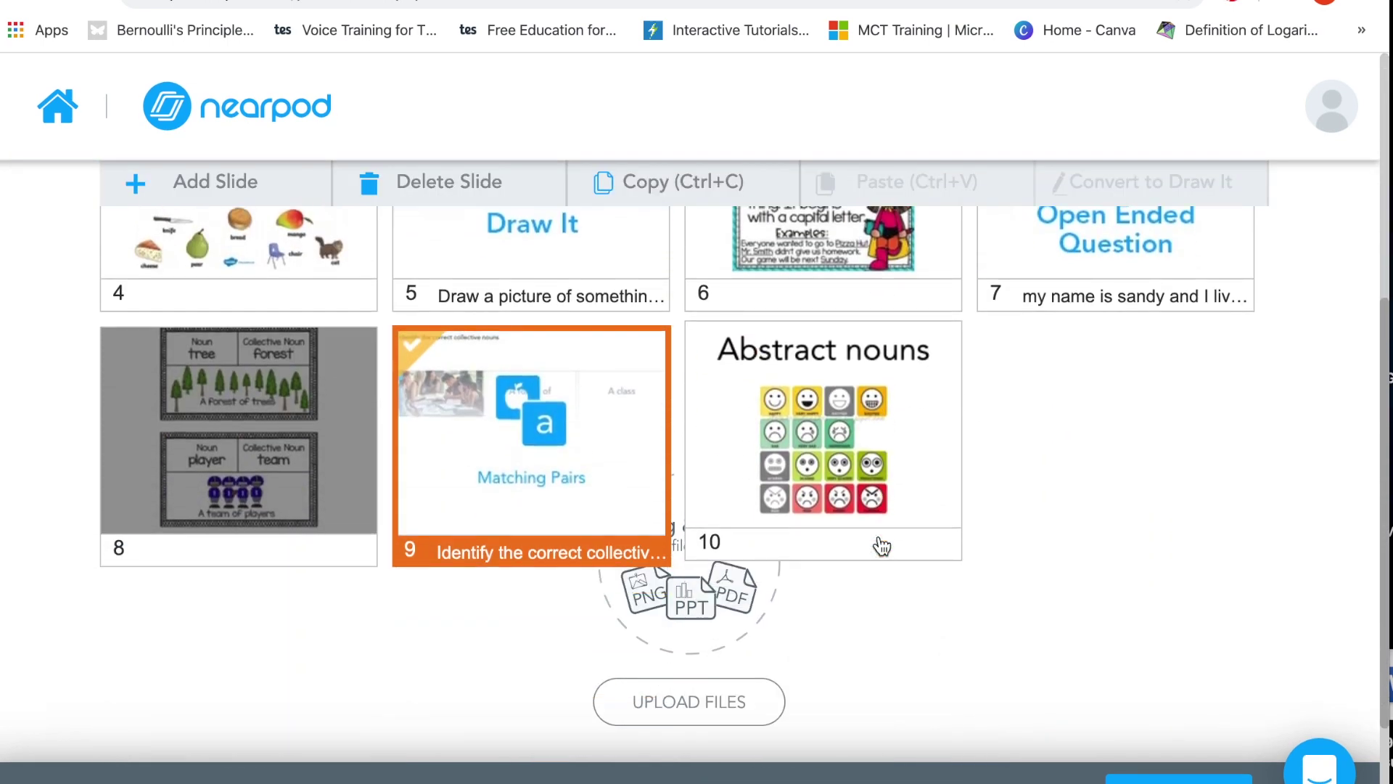
right_click(969, 442)
Step: Add a Time to Climb activity after slide 10 via Add Slide > Add Activity
mouse_move(1050, 406)
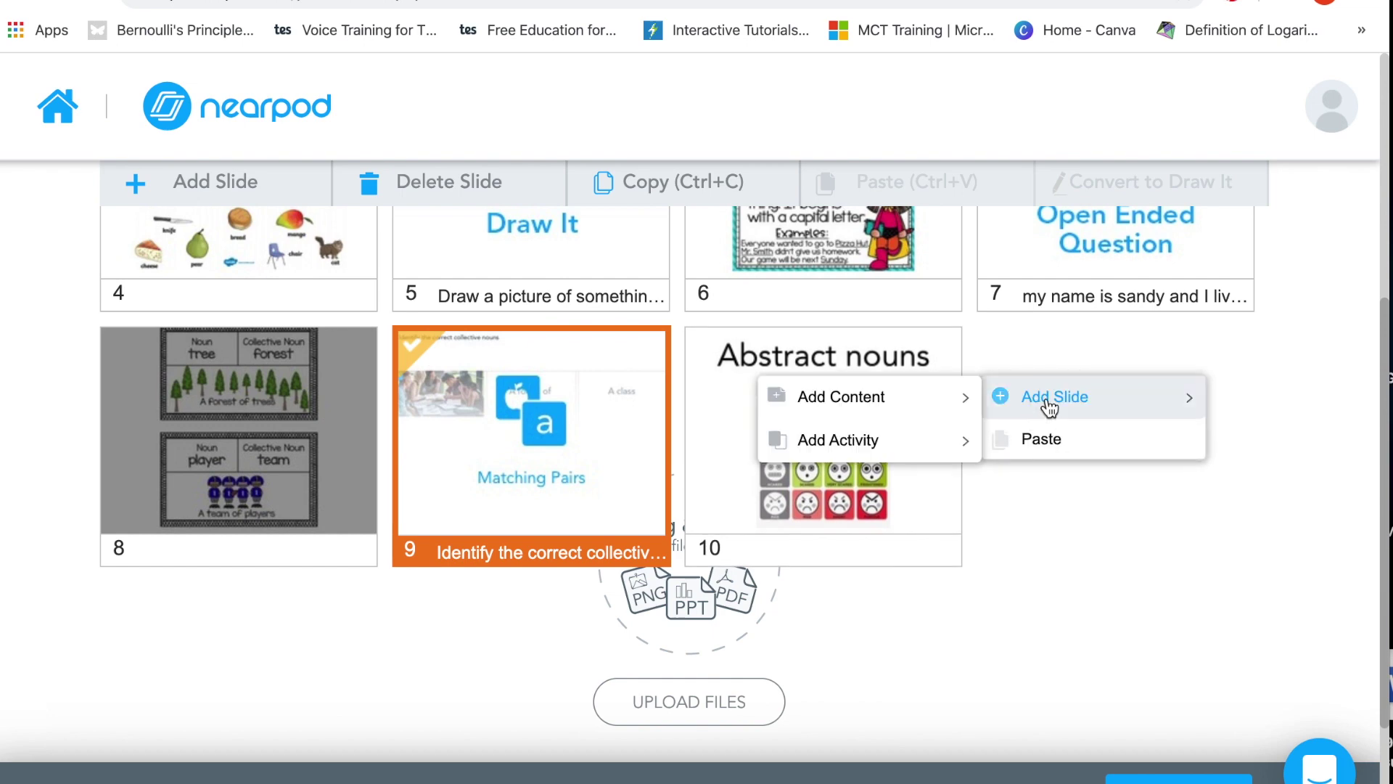
mouse_move(932, 412)
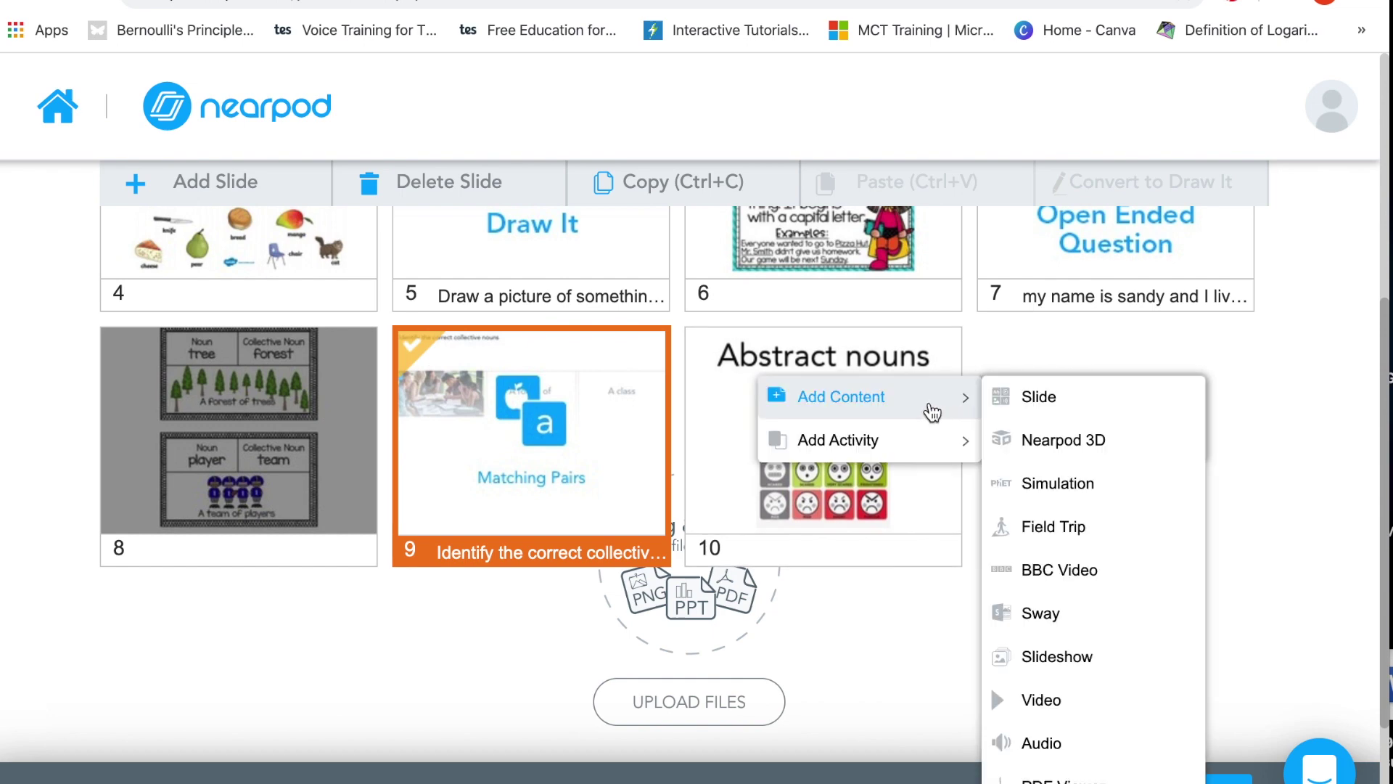
mouse_move(926, 442)
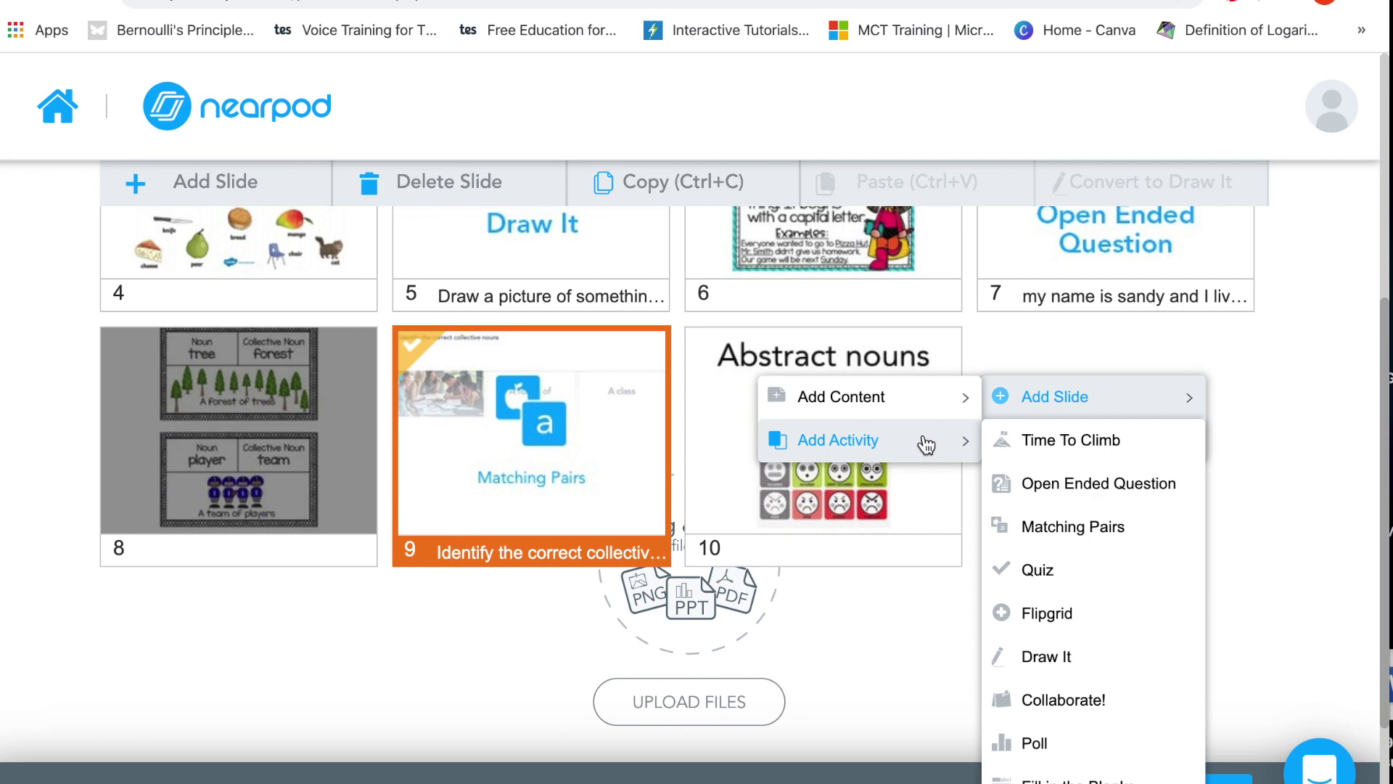
click(1065, 442)
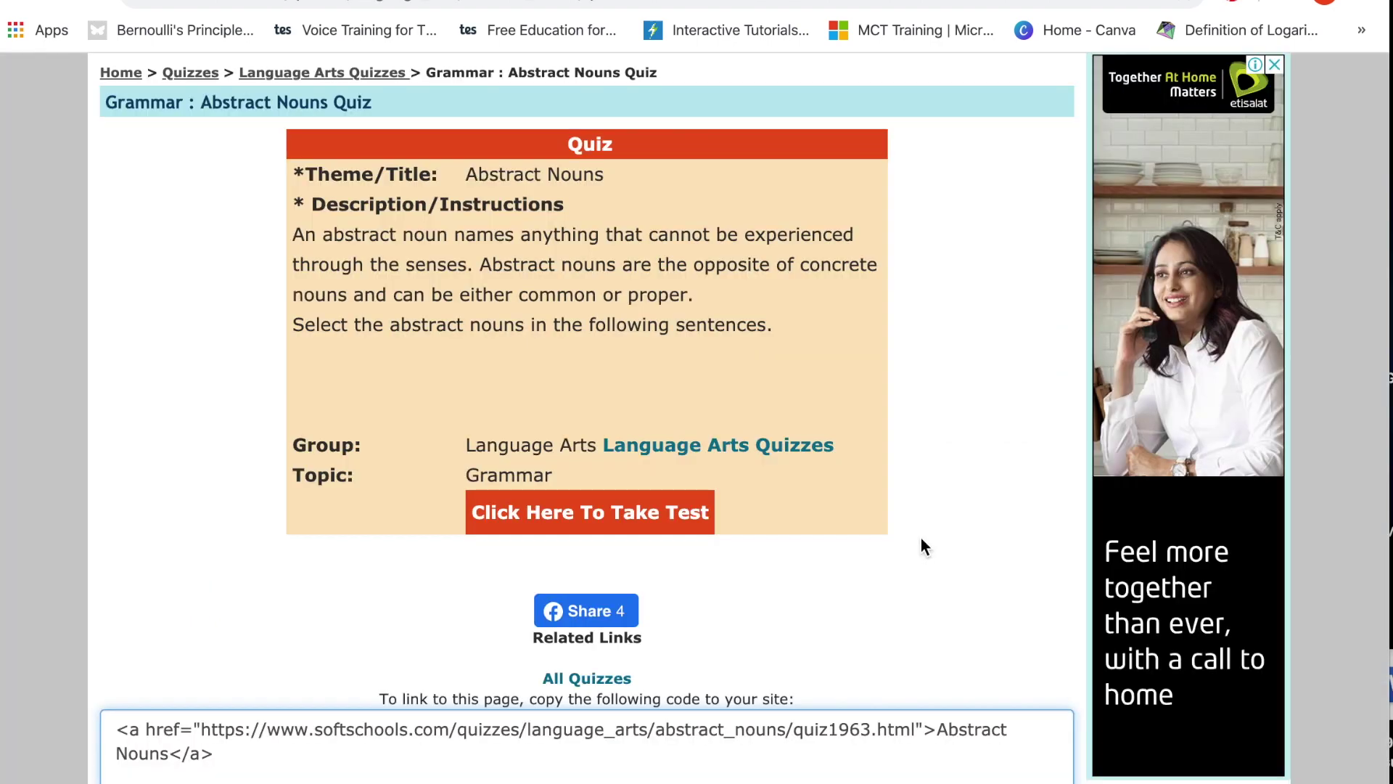
Step: Scroll through the SoftSchools Abstract Nouns Quiz page
scroll(865, 388, up, 3)
scroll(865, 387, down, 2)
scroll(865, 387, up, 3)
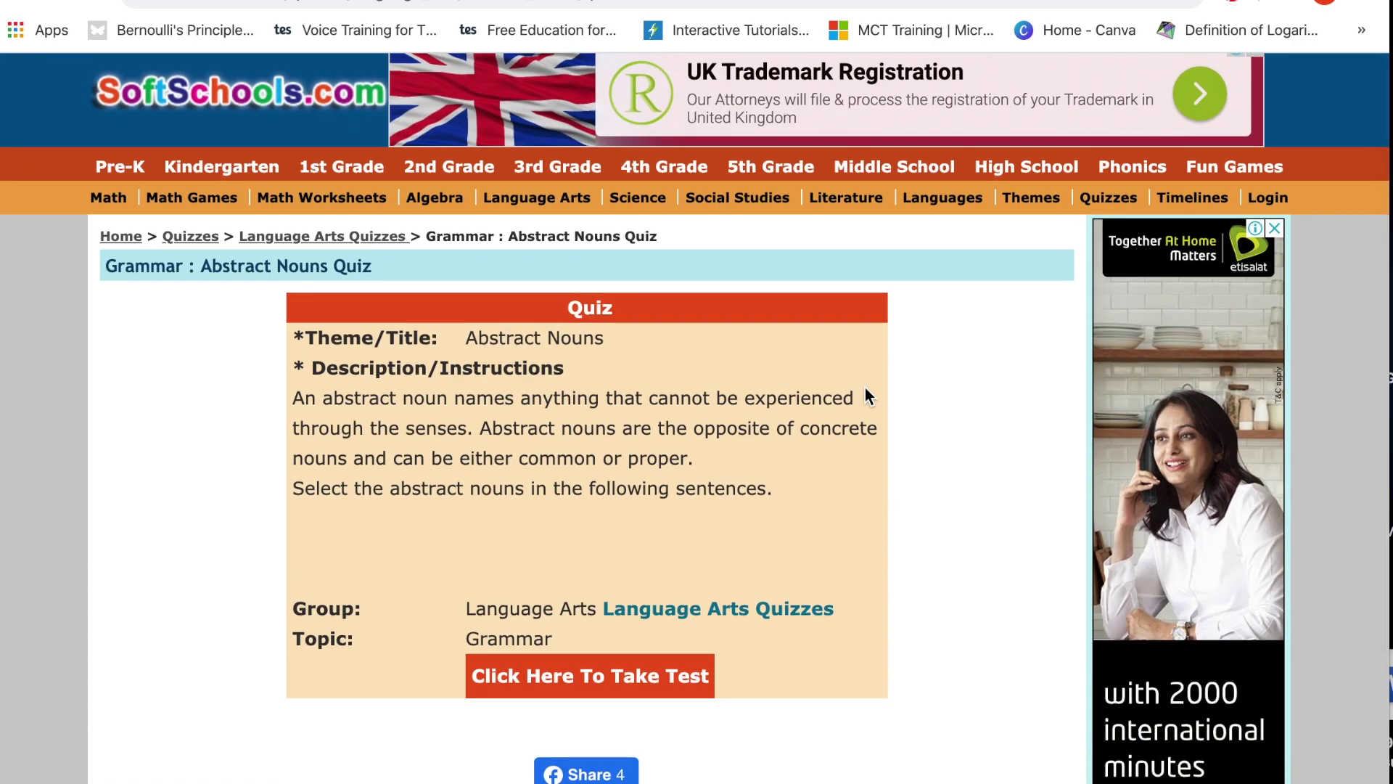
scroll(865, 387, down, 3)
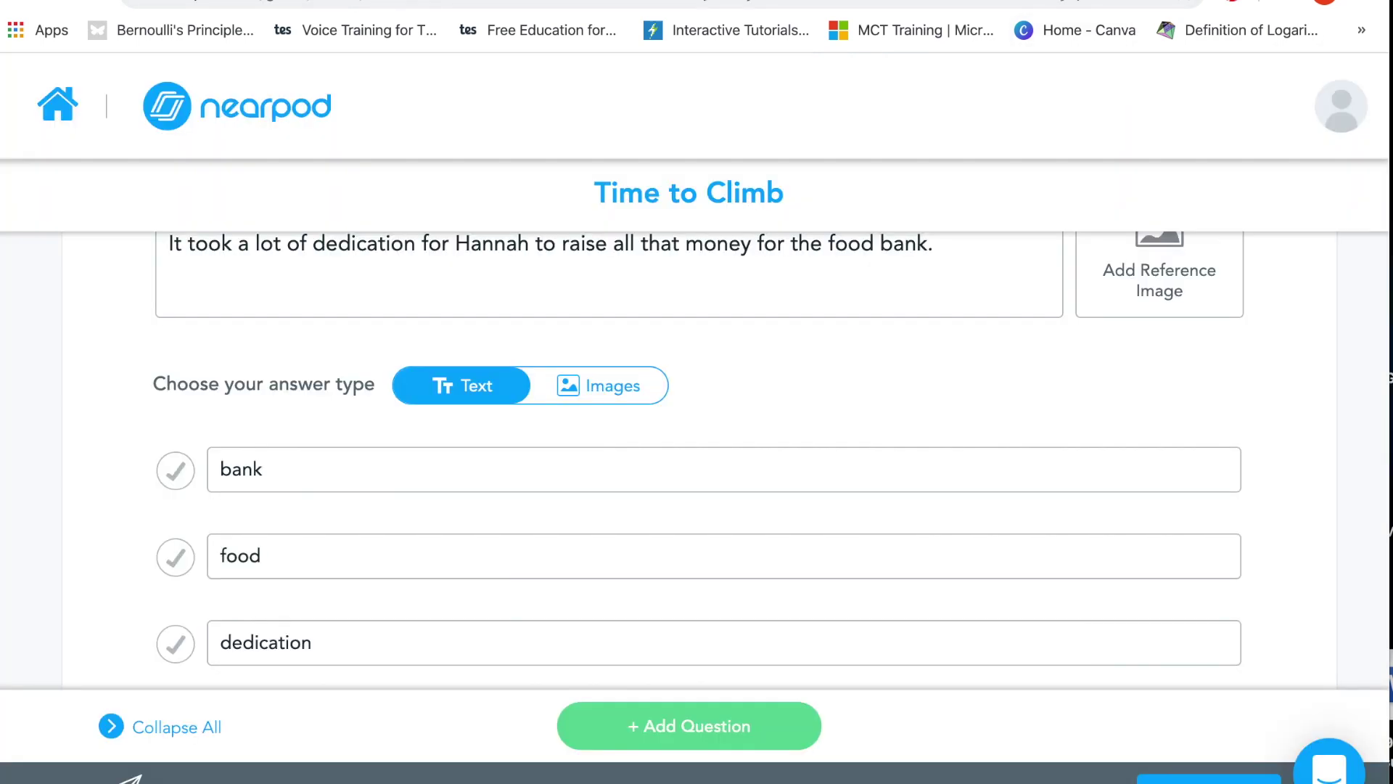
Step: Mark 'bravery' as the correct answer for Time to Climb question 1
scroll(326, 497, up, 10)
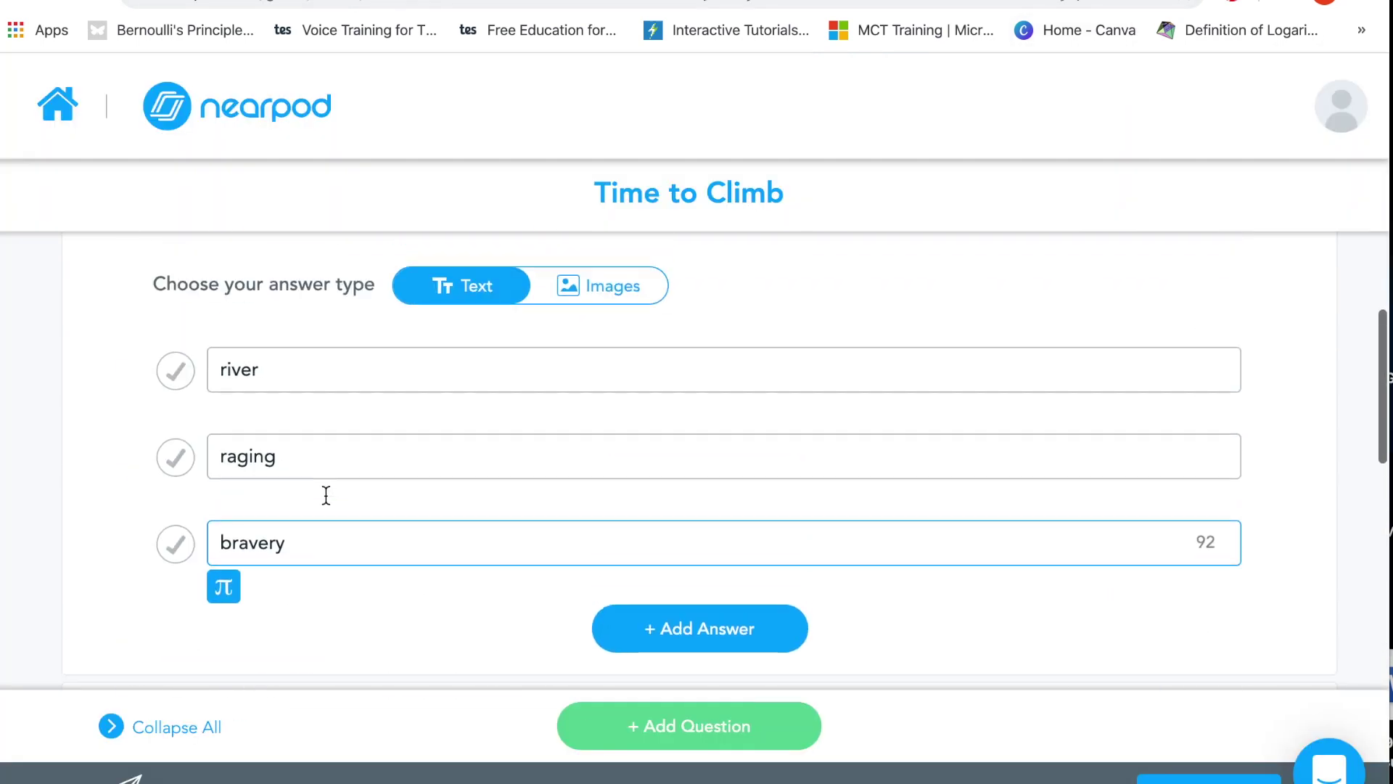
drag(1018, 363, 164, 363)
scroll(465, 385, down, 3)
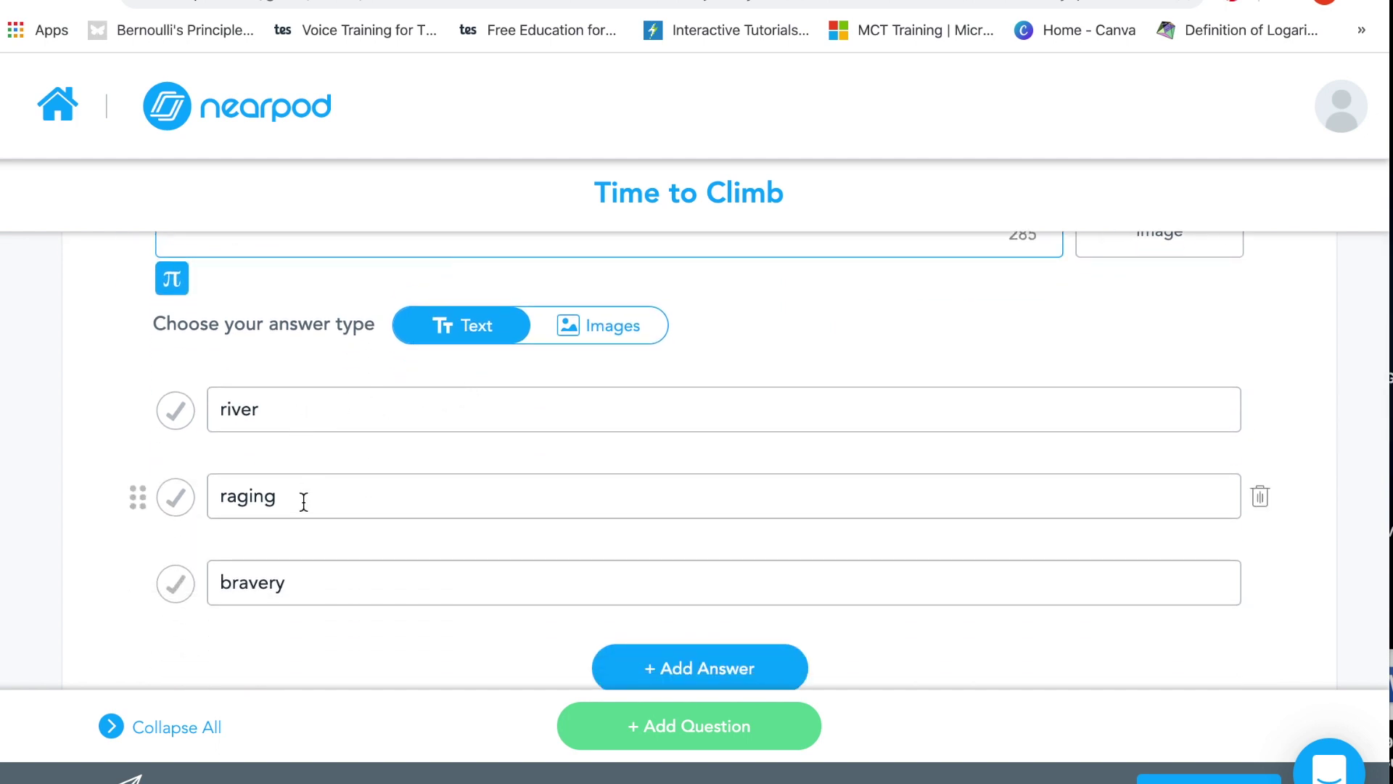
scroll(333, 563, down, 2)
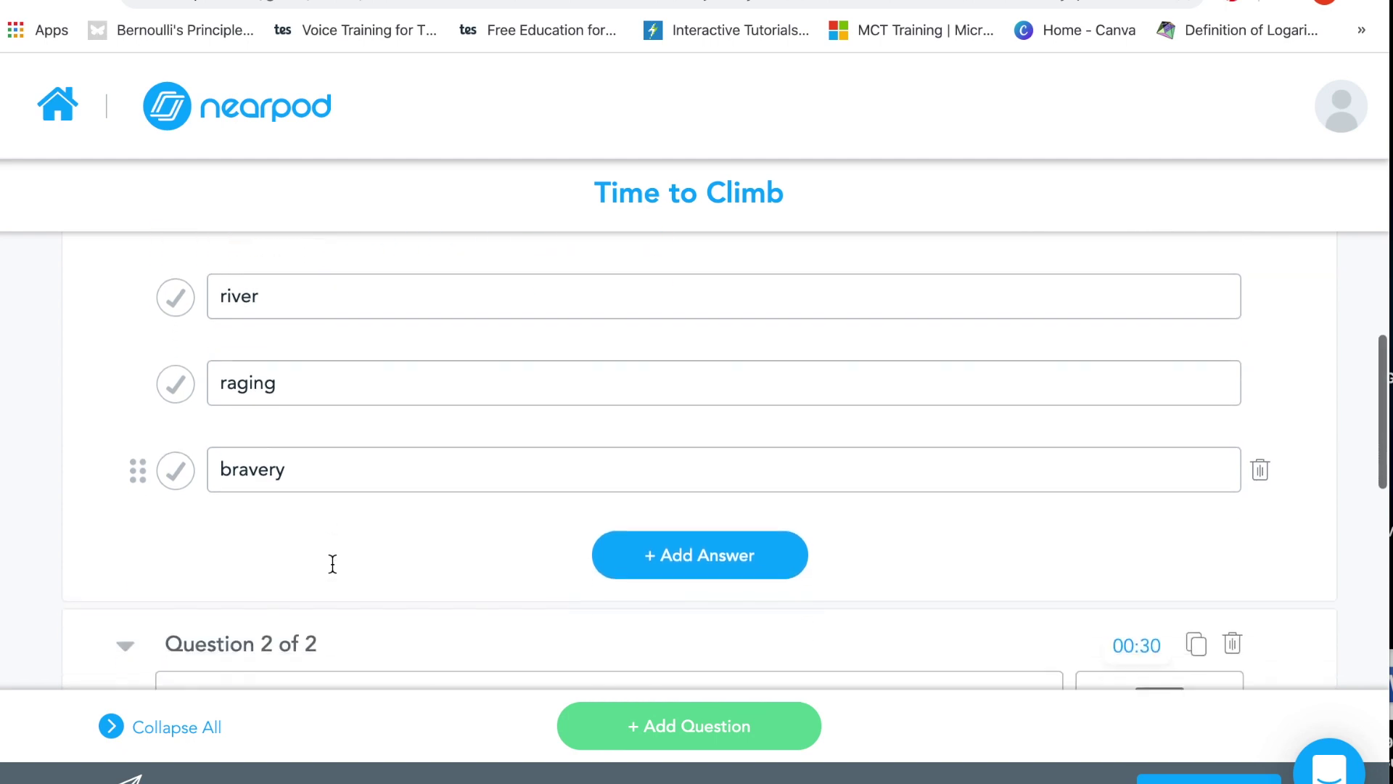
scroll(333, 563, up, 3)
scroll(333, 563, up, 1)
scroll(333, 563, down, 3)
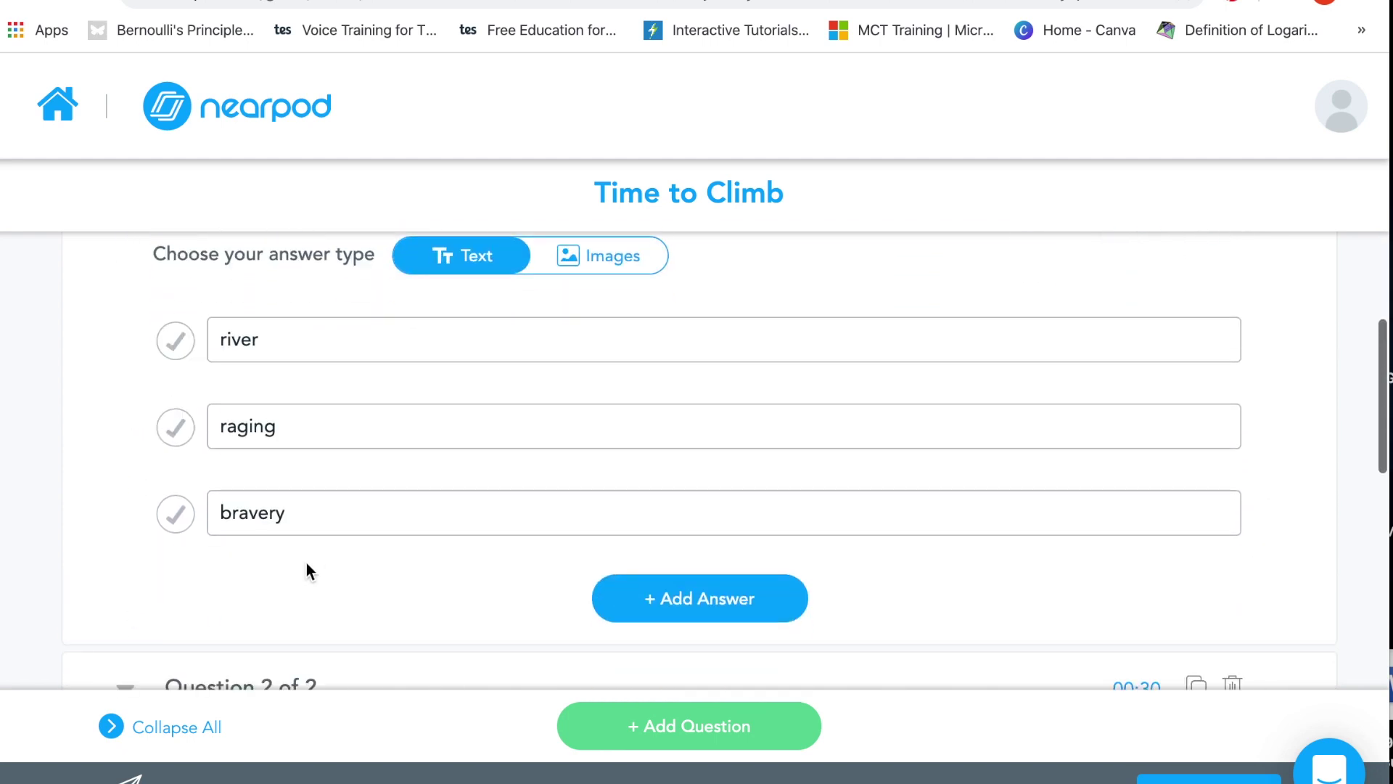
click(174, 515)
Step: Mark 'dedication' correct for question 2 and select question 3's sentence
scroll(400, 488, down, 6)
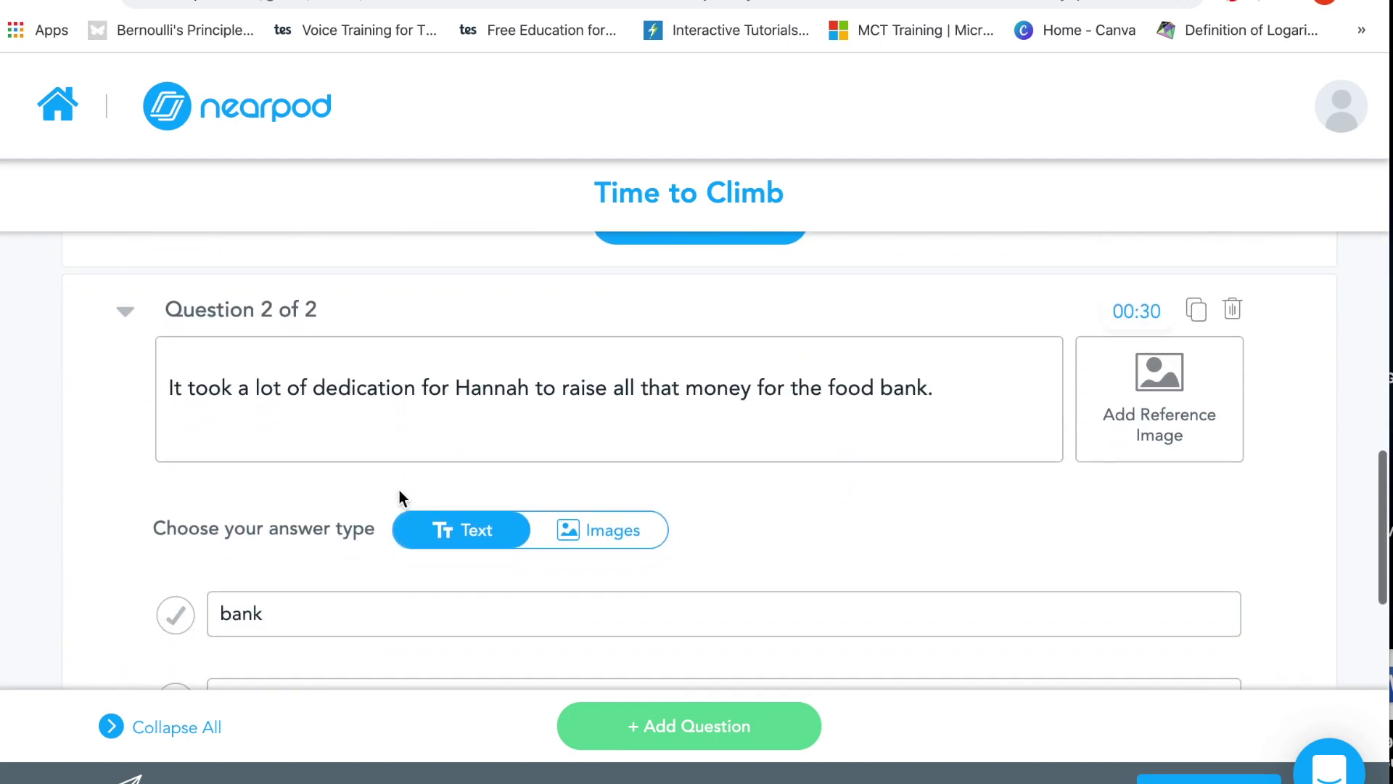
scroll(439, 436, down, 3)
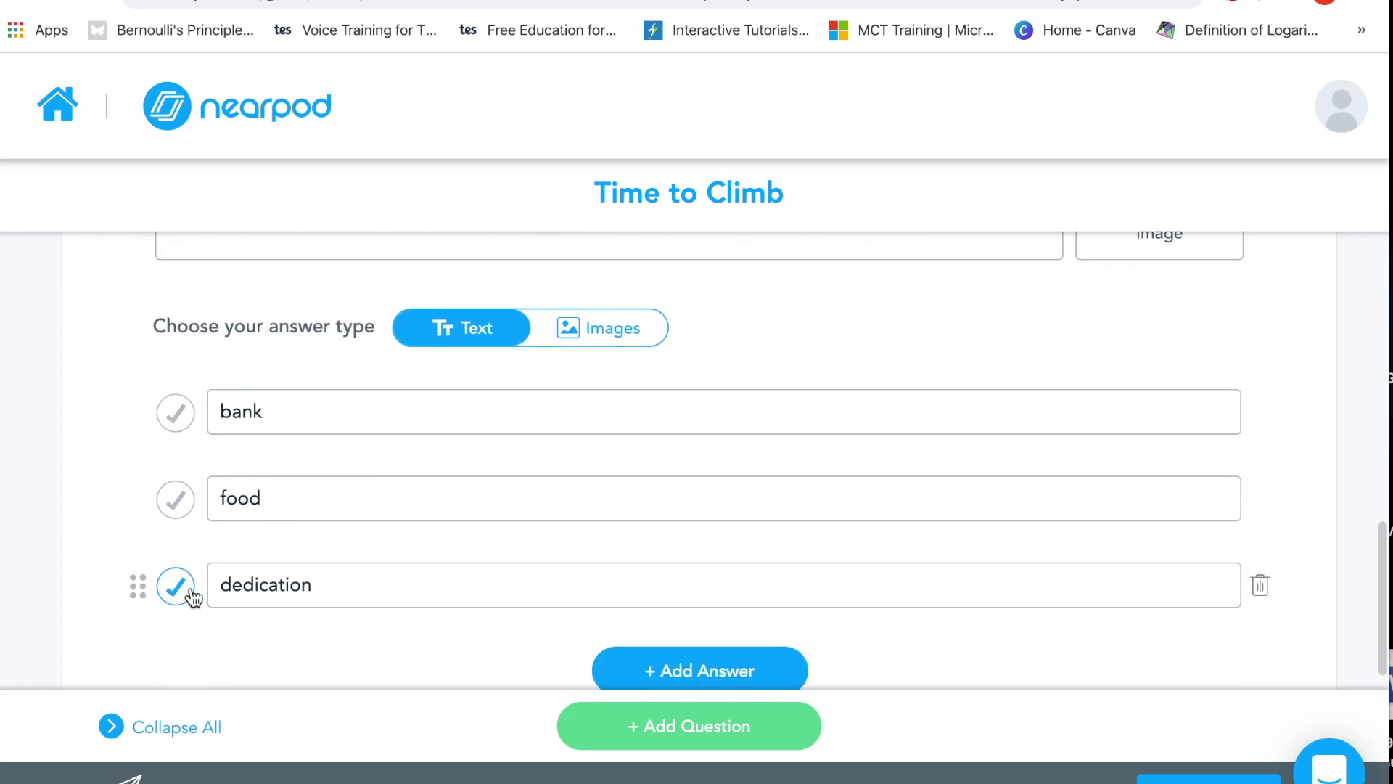
click(187, 594)
scroll(626, 479, up, 8)
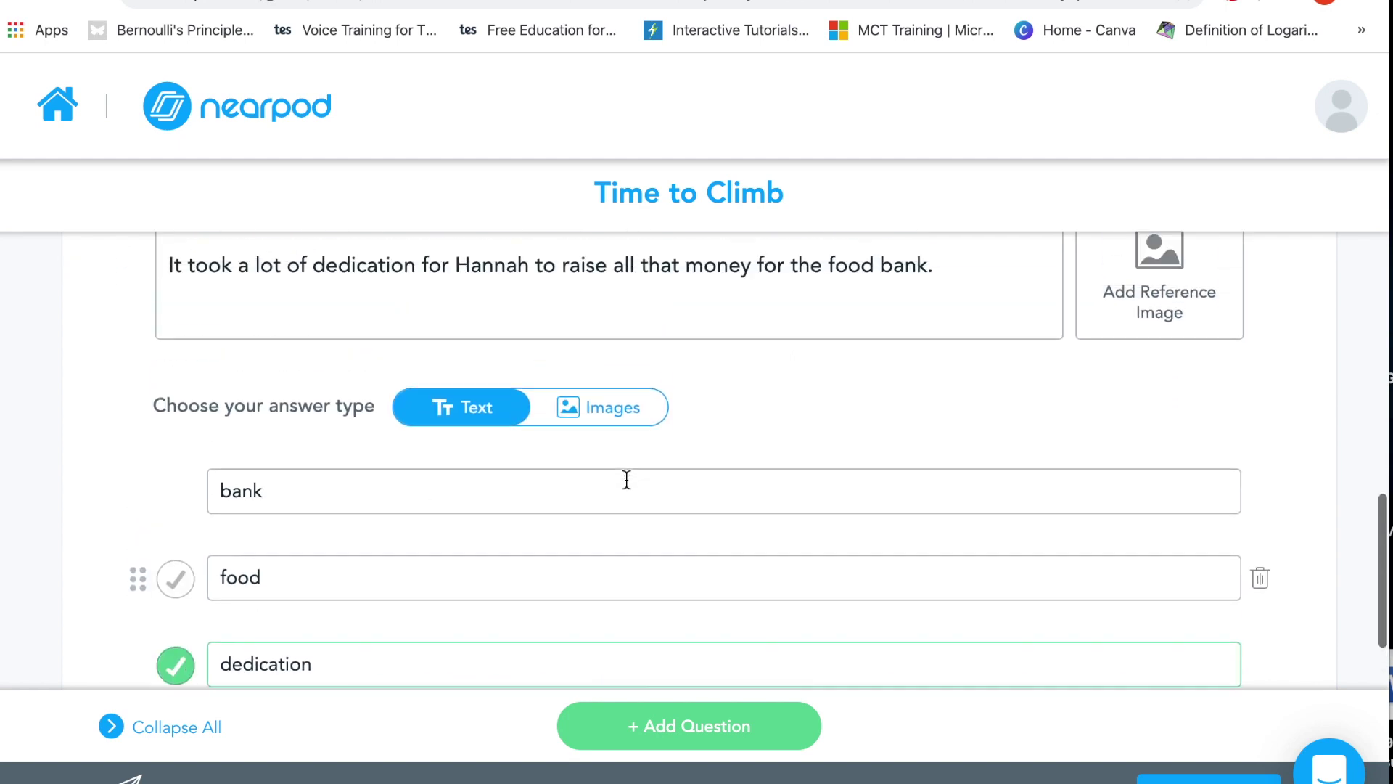
drag(839, 358, 301, 359)
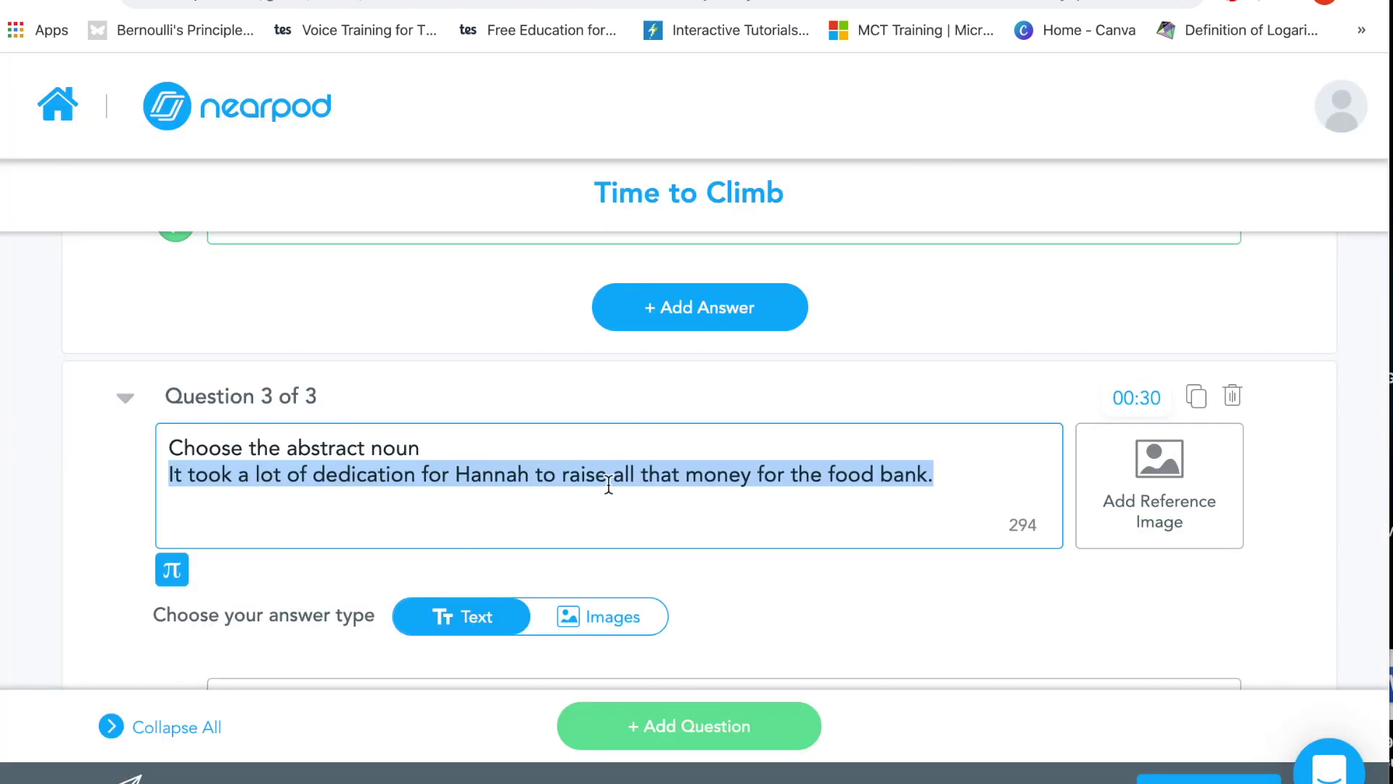
Step: Paste the curiosity sentence into question 3 and make the first answer 'curiosity'
text(Tyler's curiosity is what makes him such a good detective.)
scroll(824, 498, down, 3)
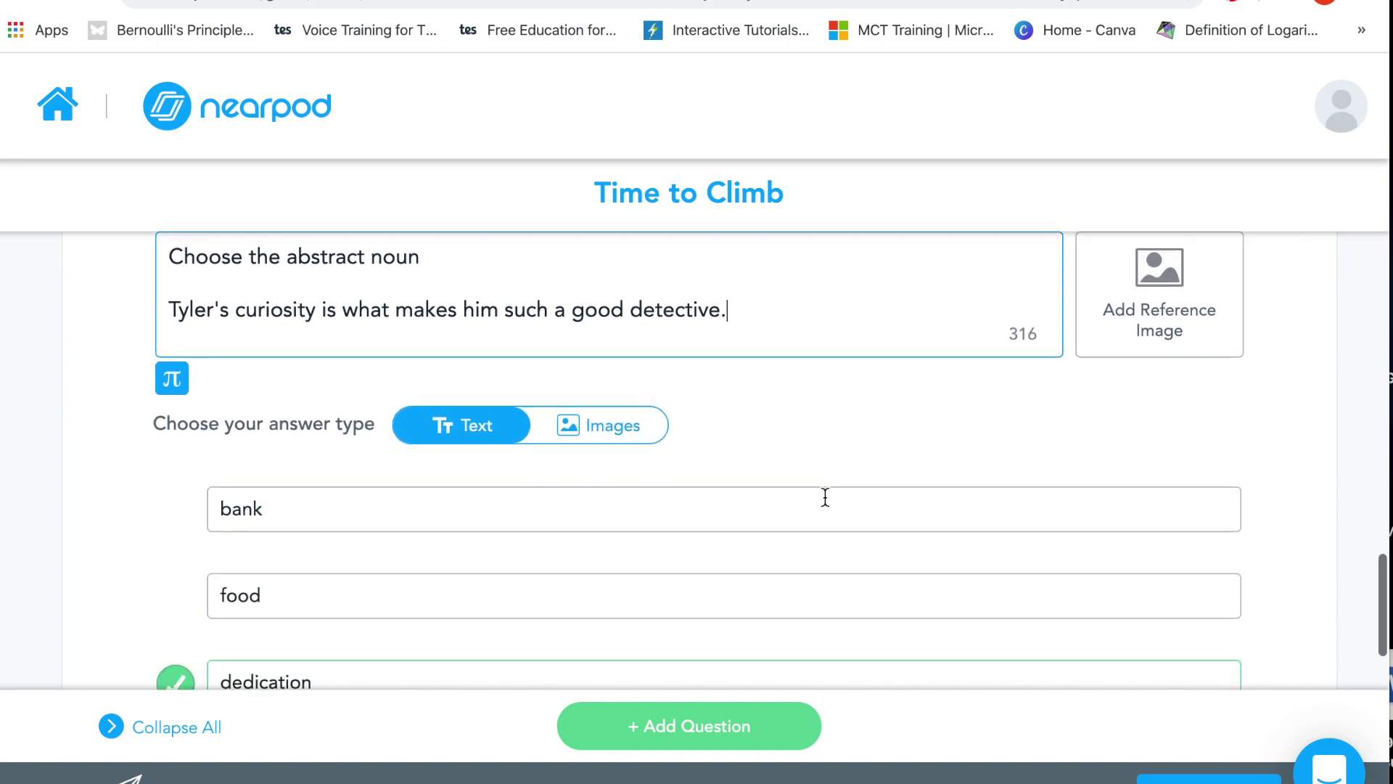
drag(472, 503, 209, 494)
text(curi)
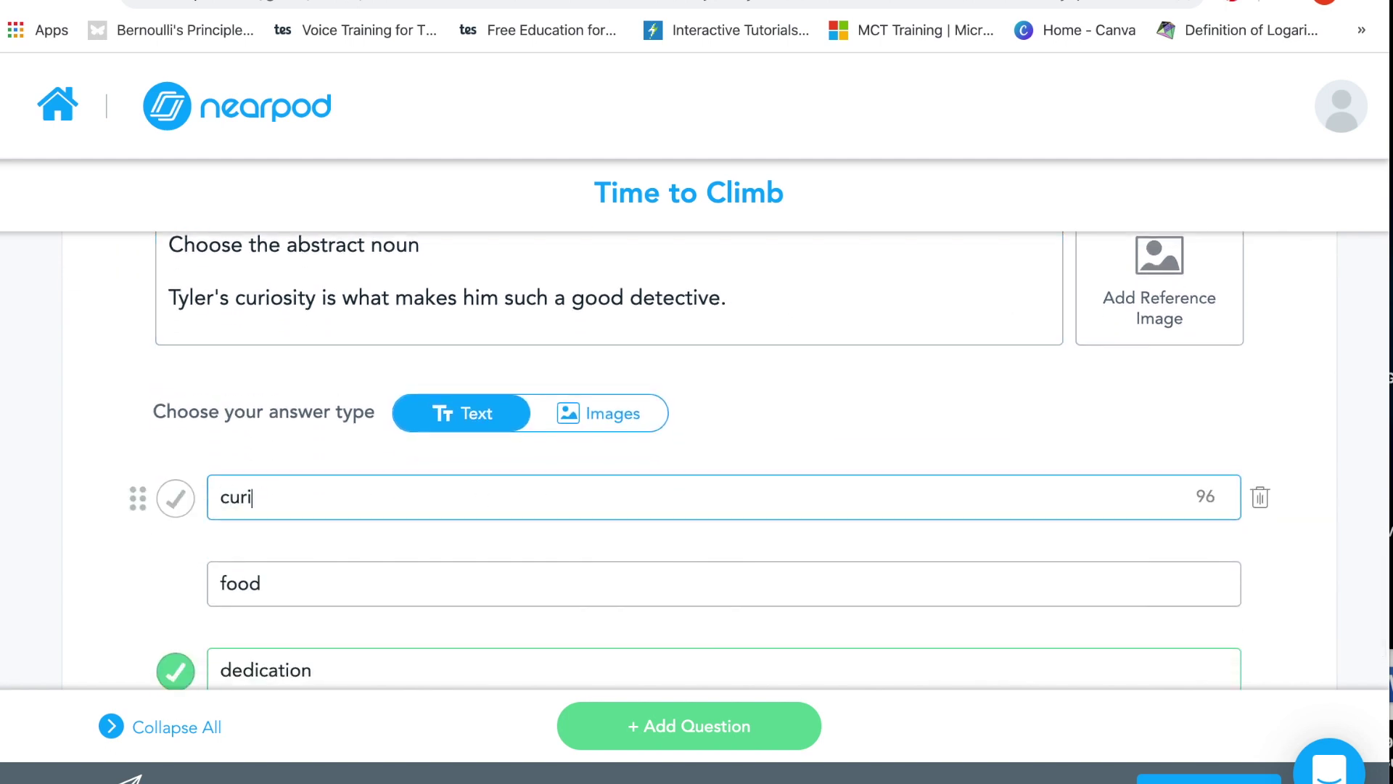
text(osity)
Step: Change the other answers to 'detective' and a name, then save with curiosity correct
click(227, 584)
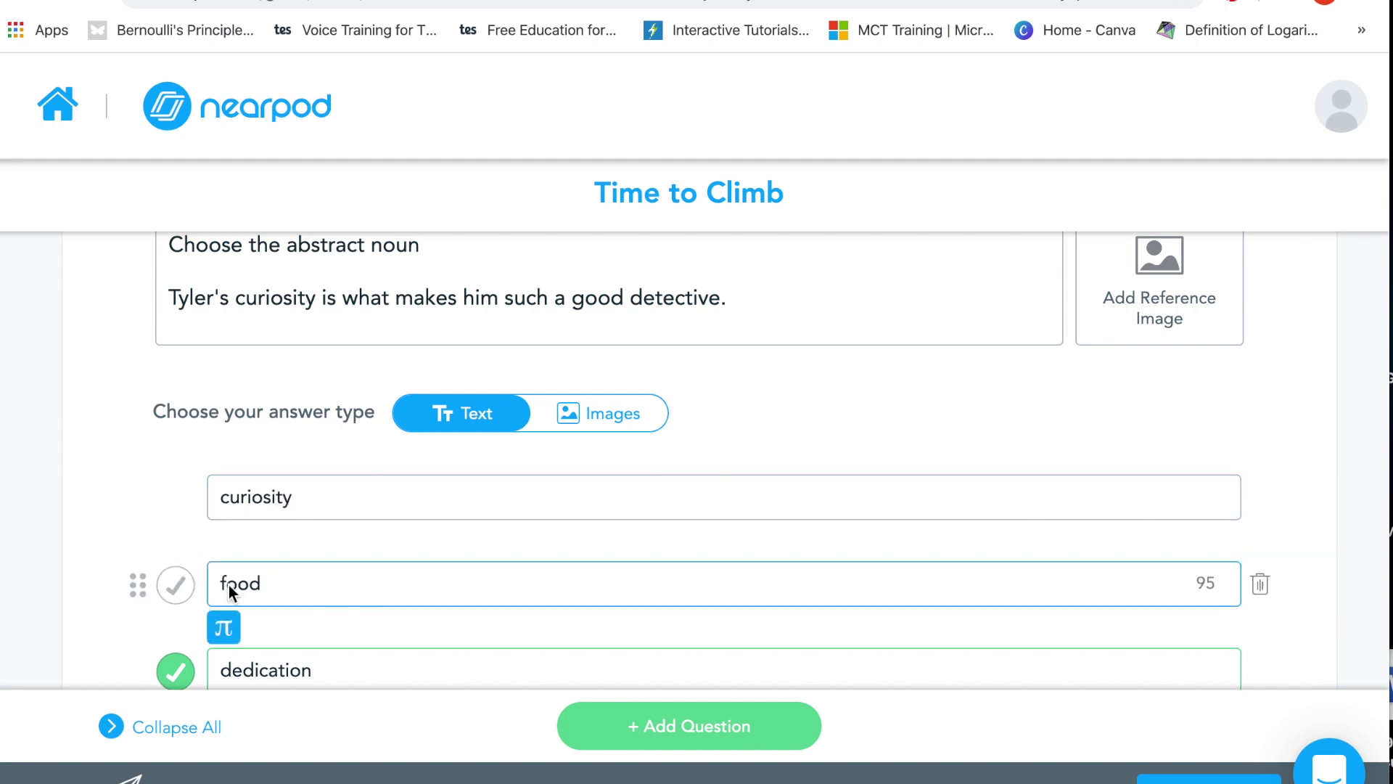
drag(221, 590, 203, 584)
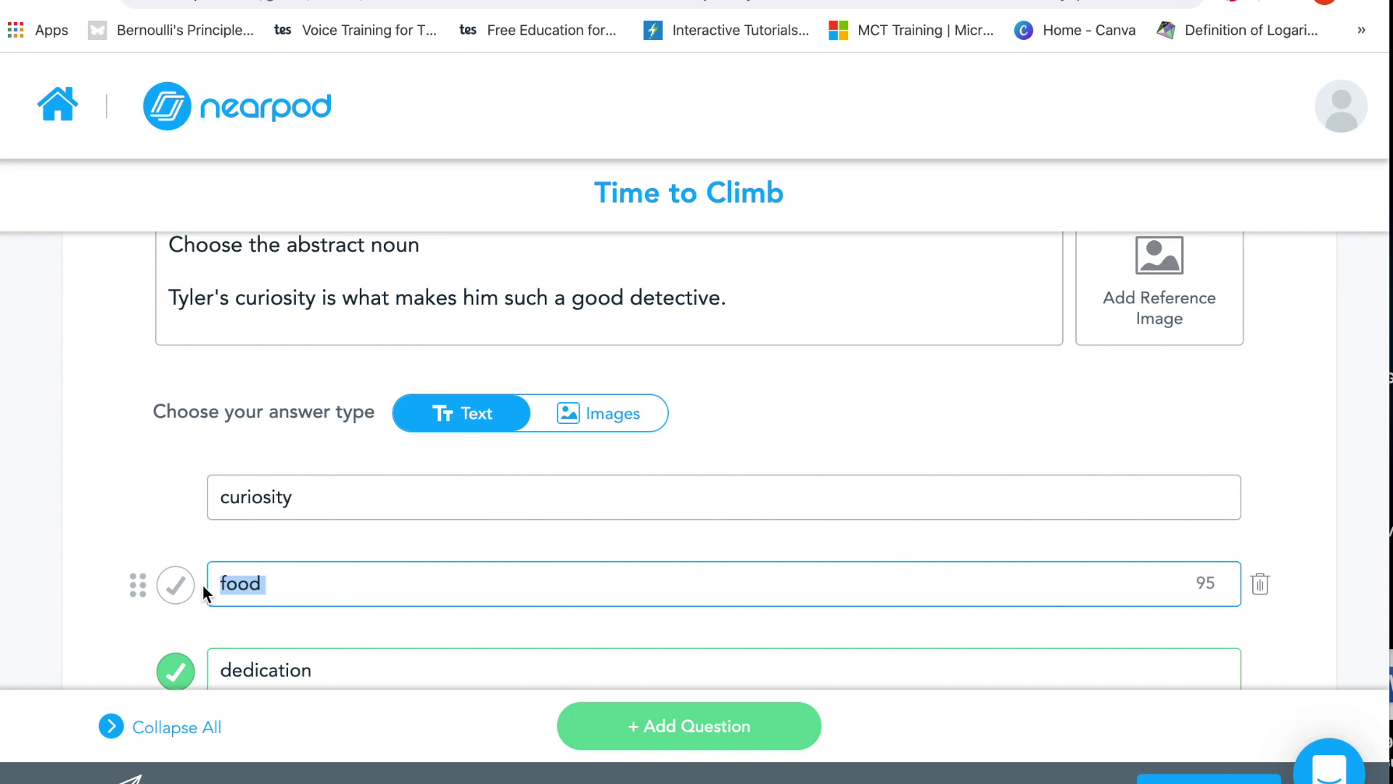
text(detective)
scroll(305, 662, down, 1)
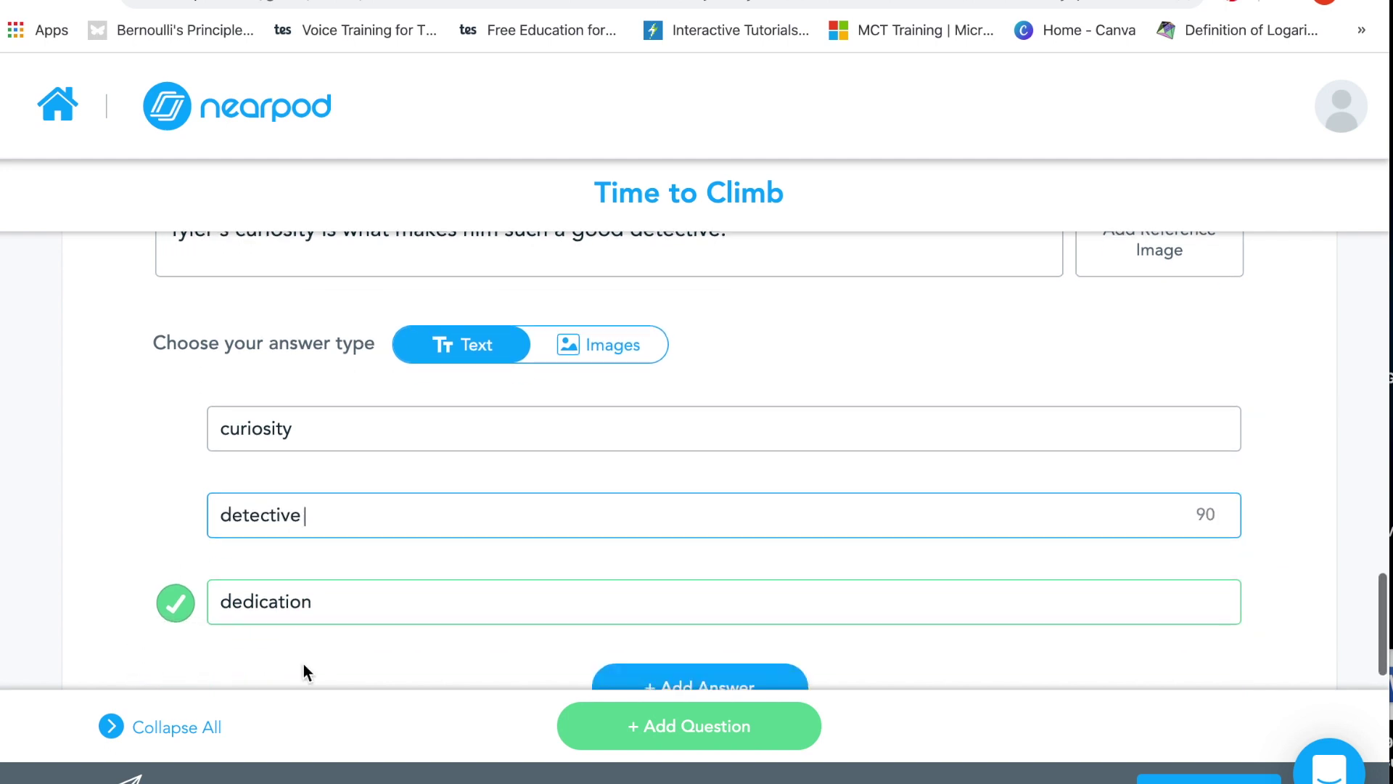
double_click(349, 603)
text(Tyler)
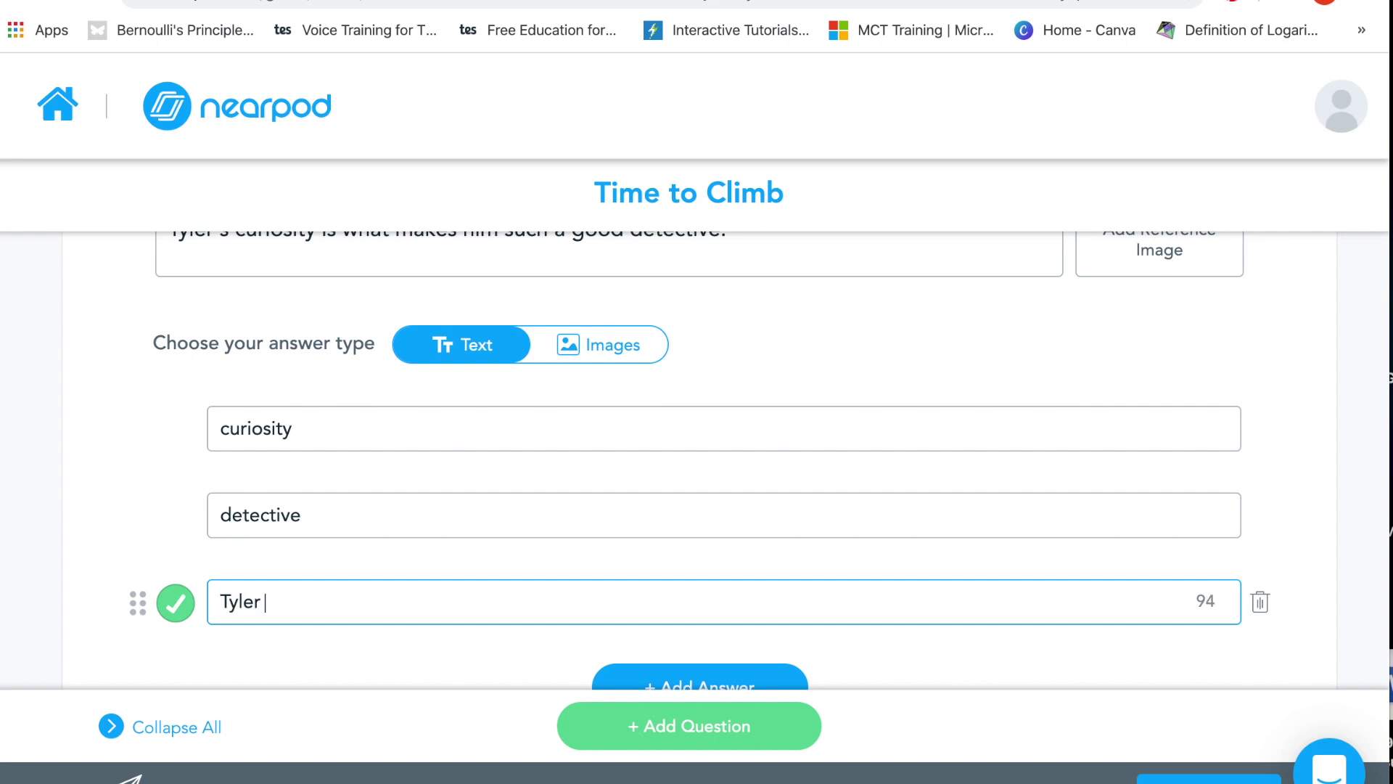
key(BackSpace)
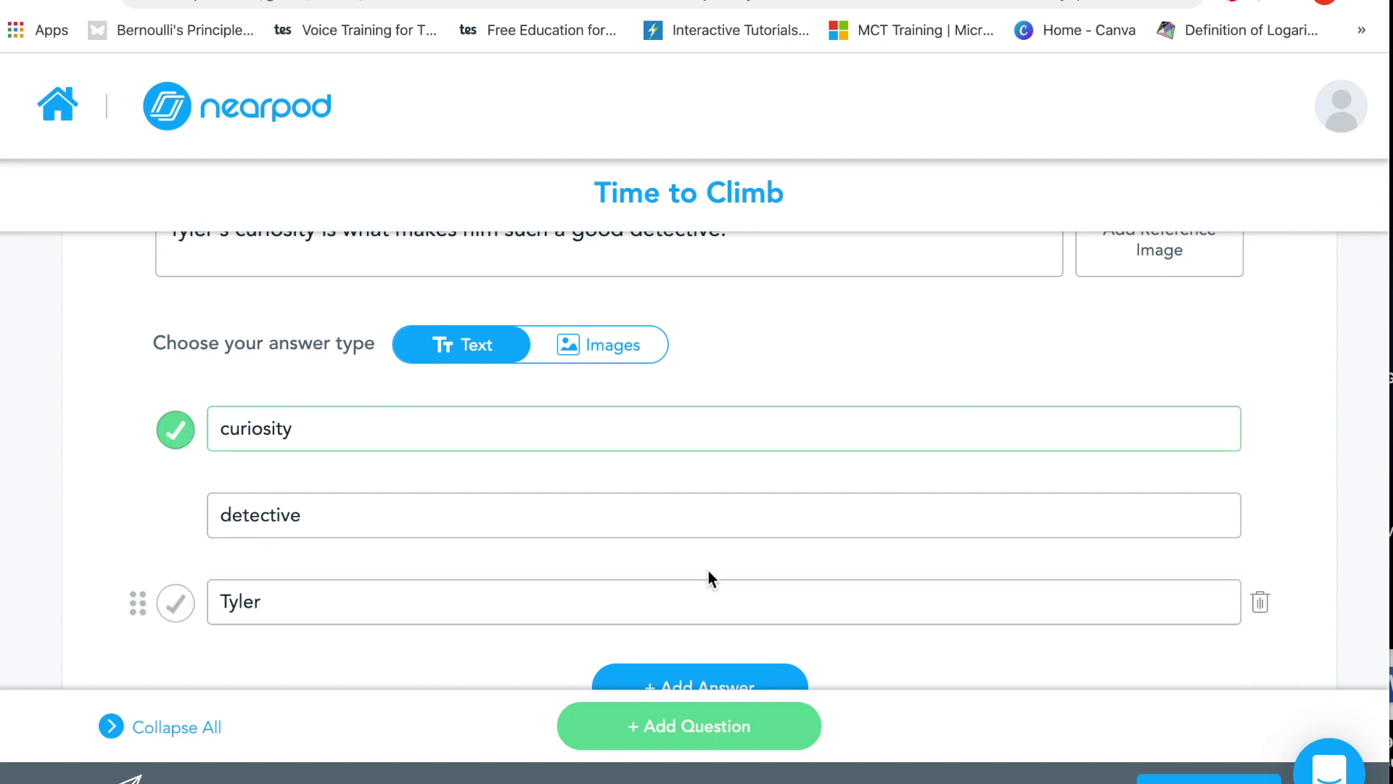
scroll(708, 571, down, 1)
click(1183, 780)
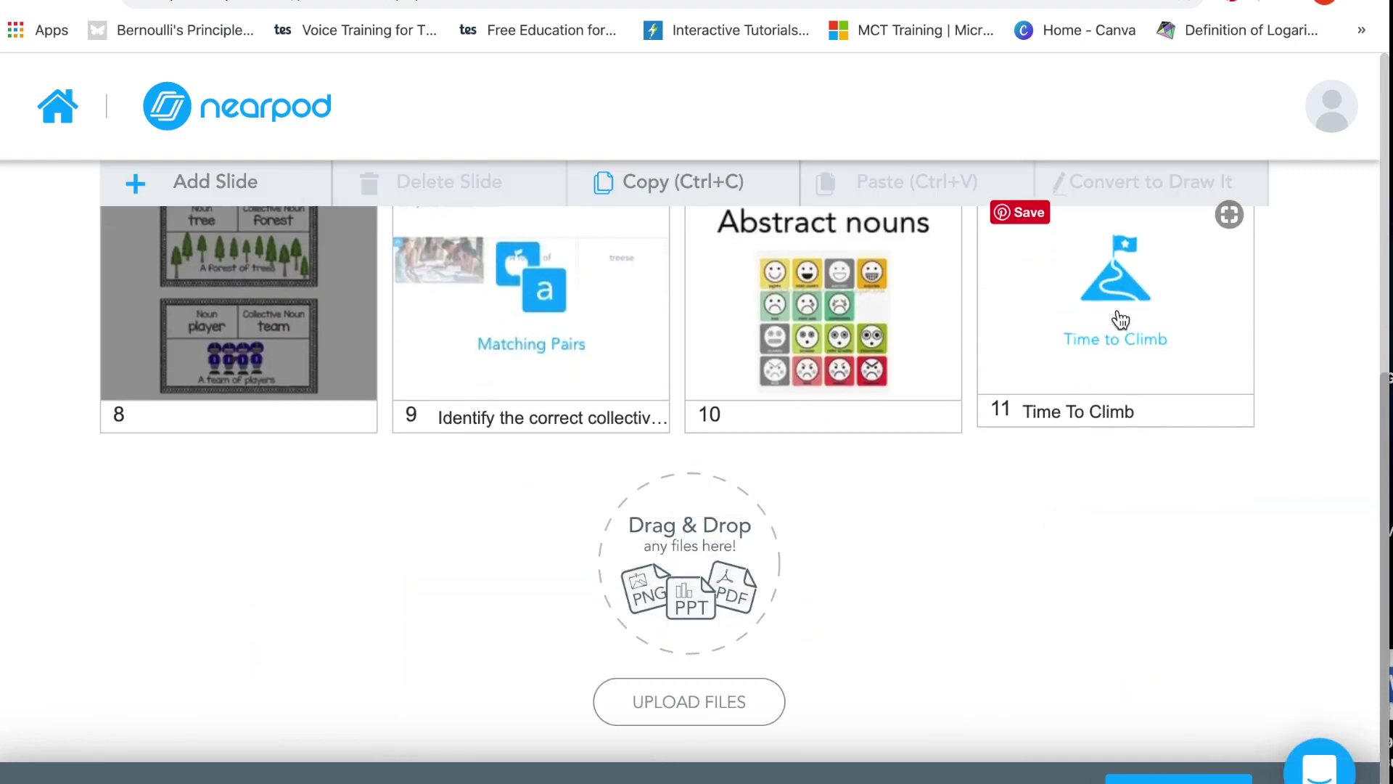
scroll(1121, 319, down, 5)
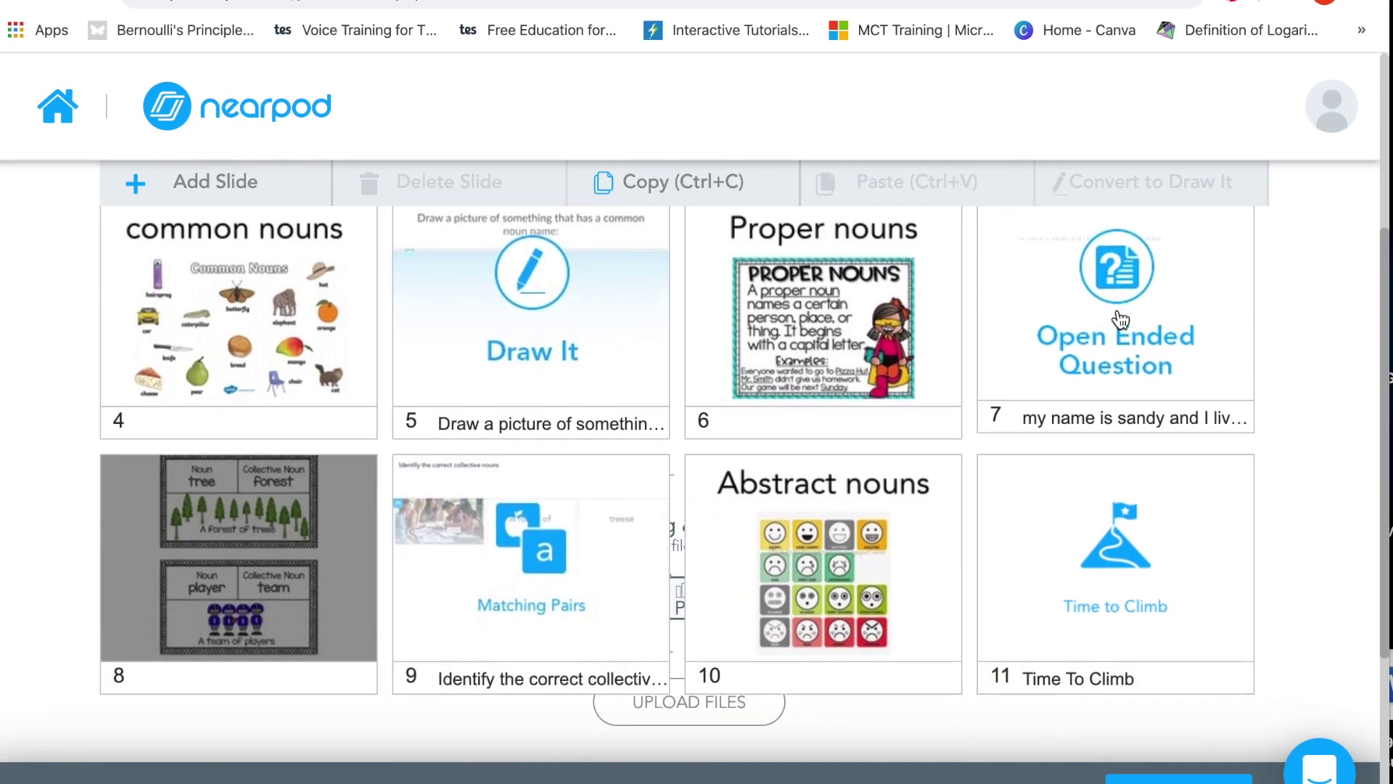
scroll(726, 537, up, 3)
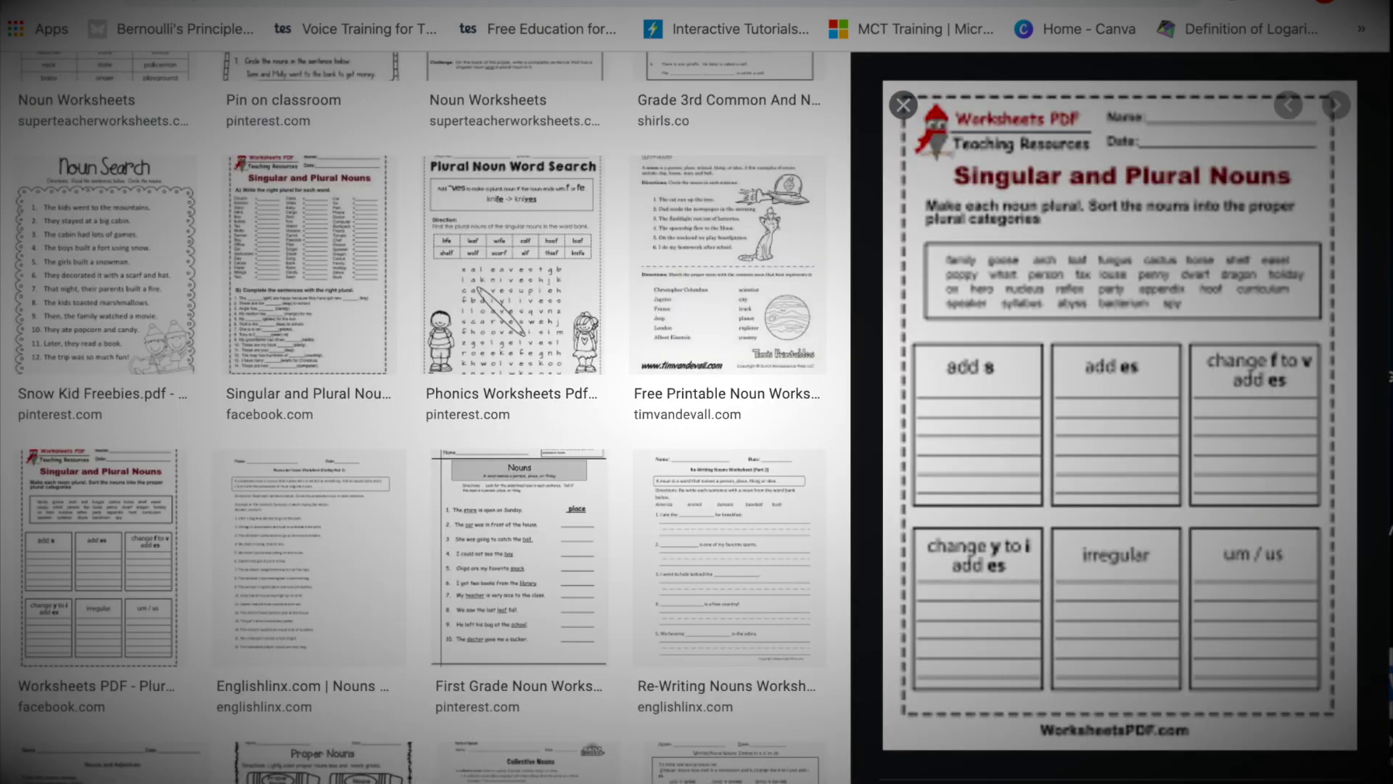
scroll(482, 206, up, 5)
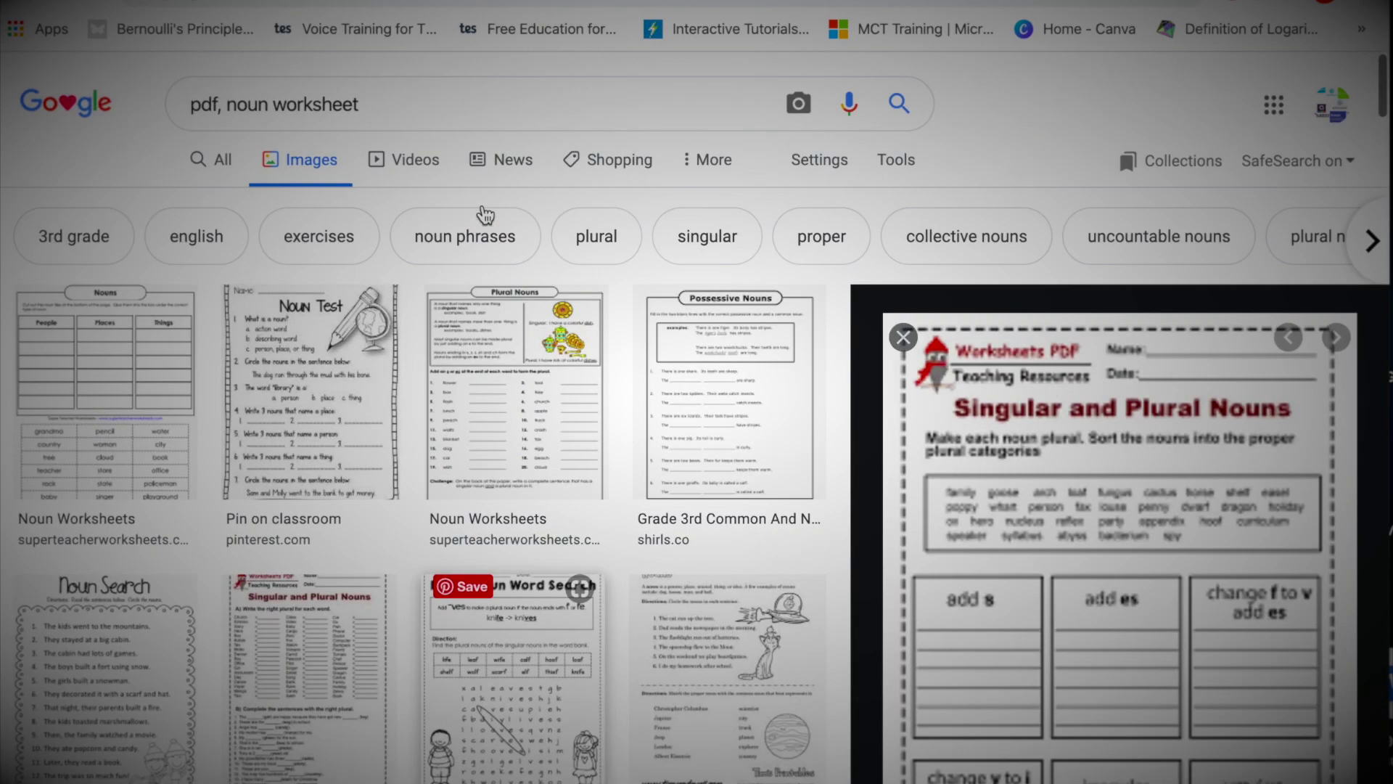
scroll(482, 206, down, 1)
scroll(482, 206, up, 3)
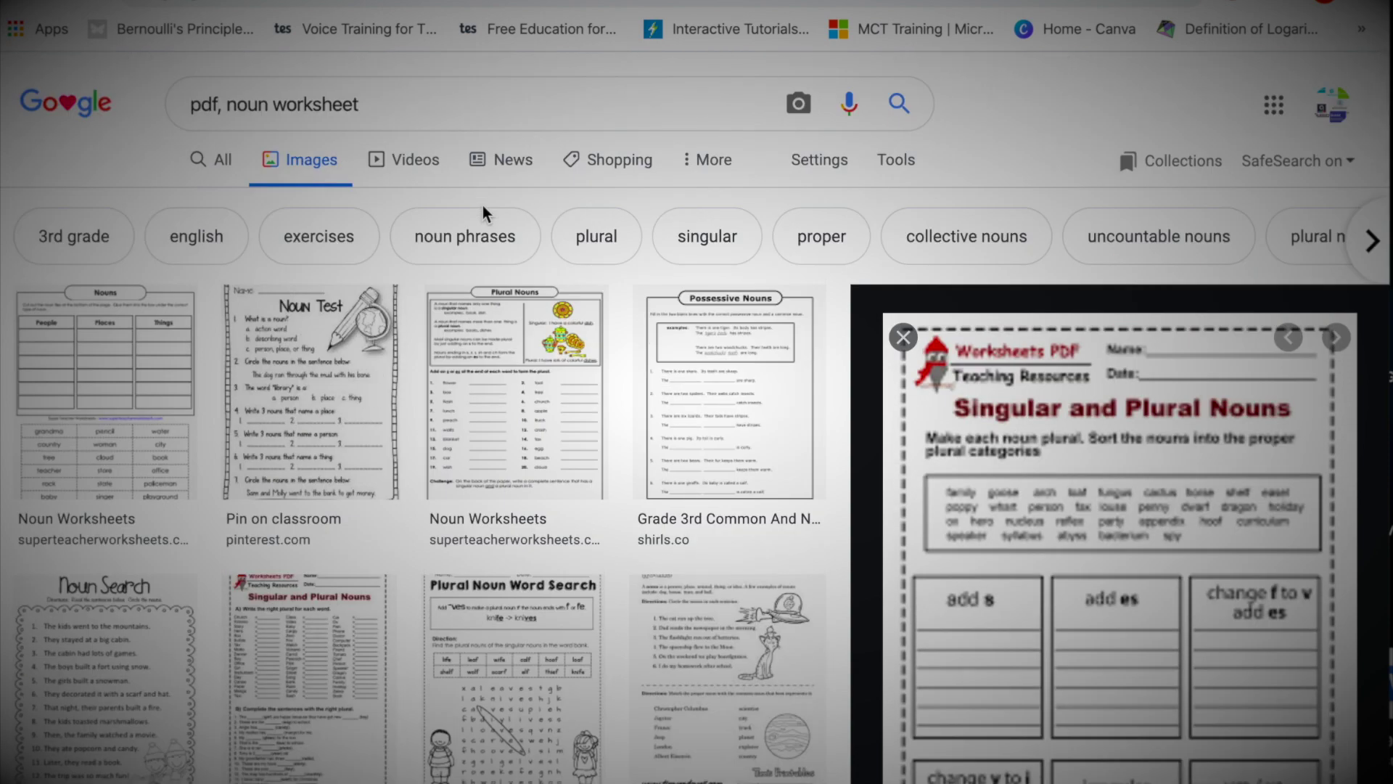
scroll(482, 206, down, 5)
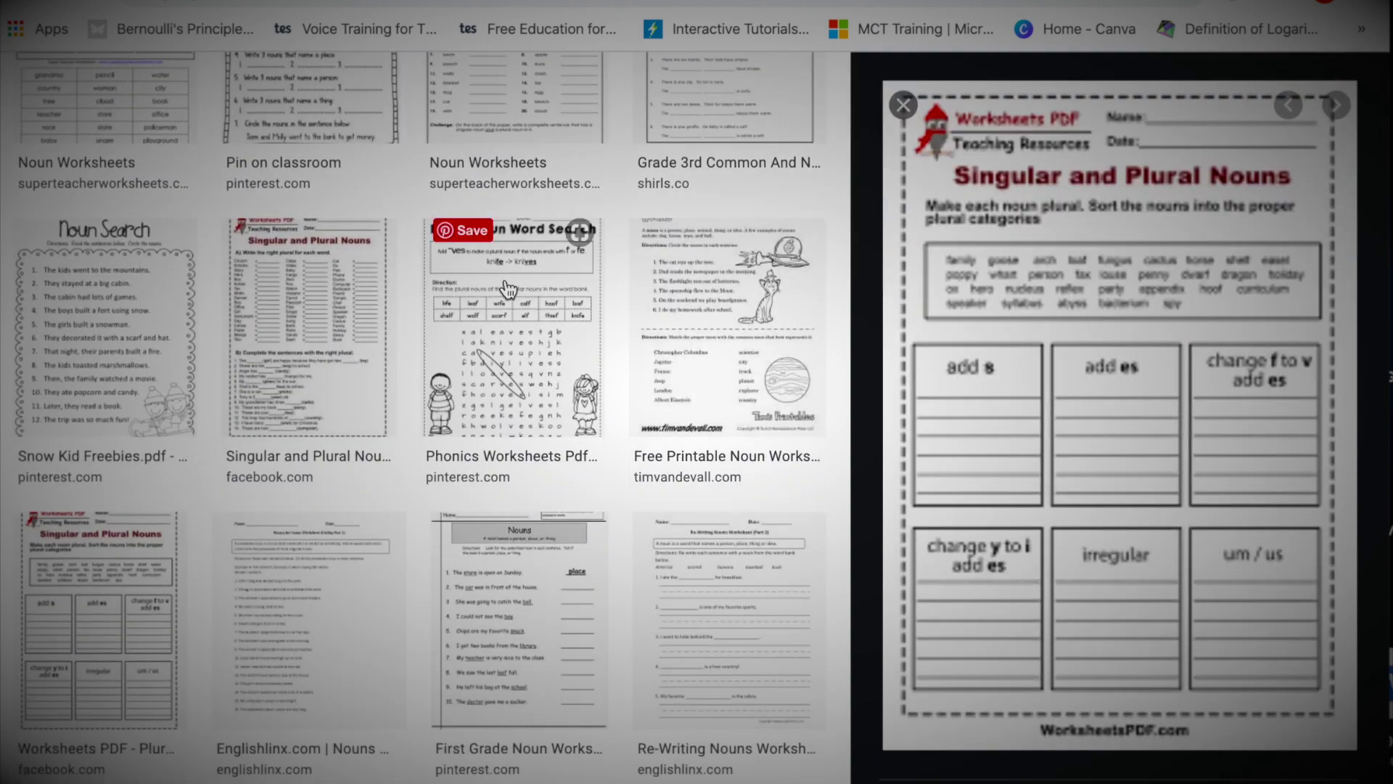
scroll(482, 209, down, 6)
scroll(517, 363, down, 3)
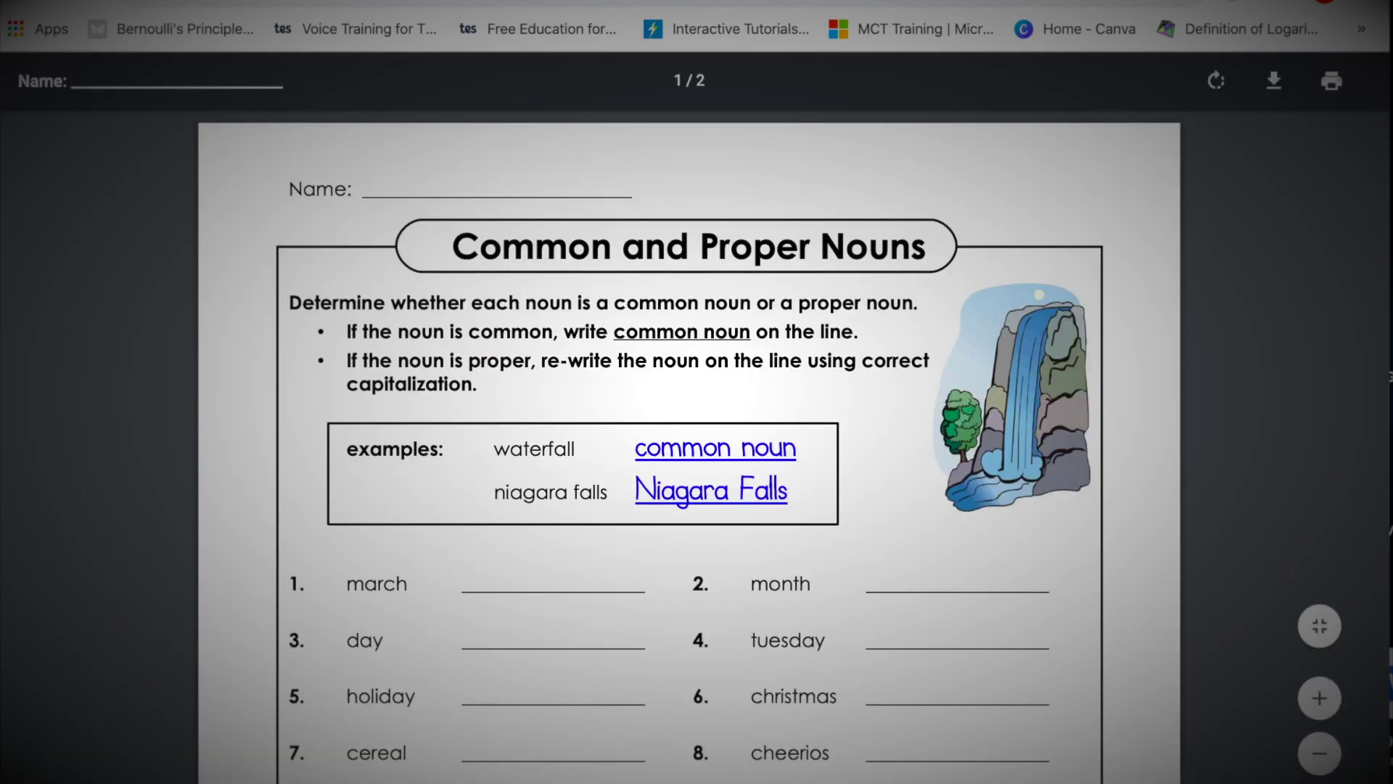
scroll(730, 547, down, 10)
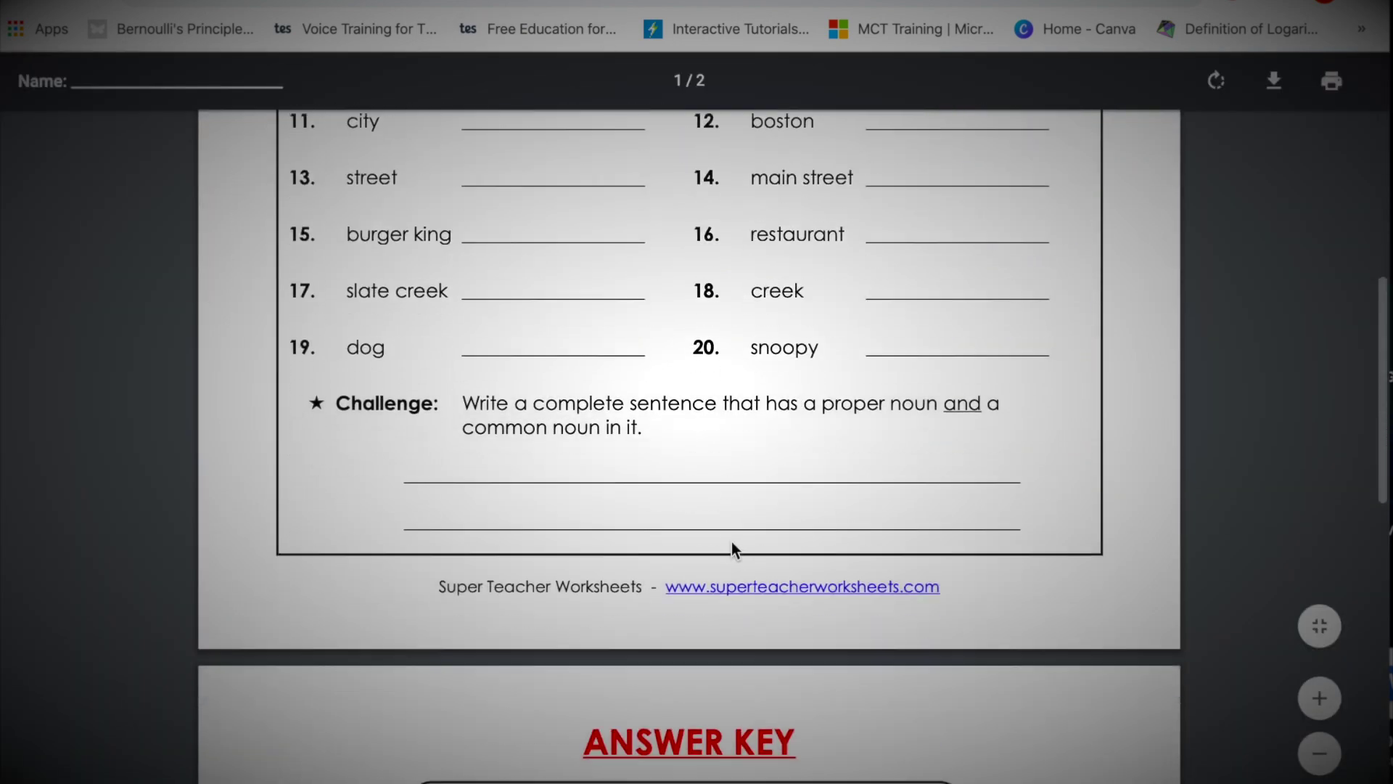
scroll(731, 542, down, 13)
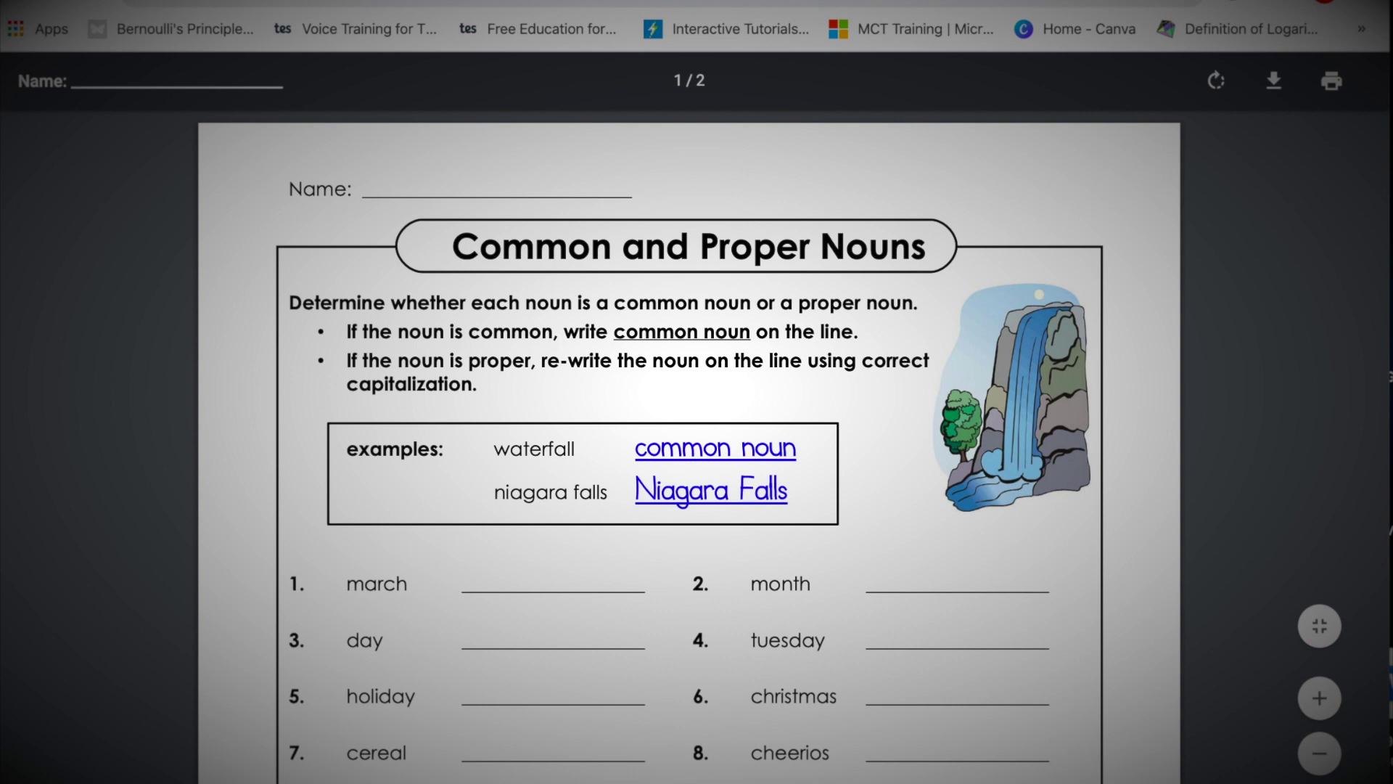
Step: Create a Classkick assignment from the Desktop nouns worksheet PDF, importing both pages
key(ctrl+w)
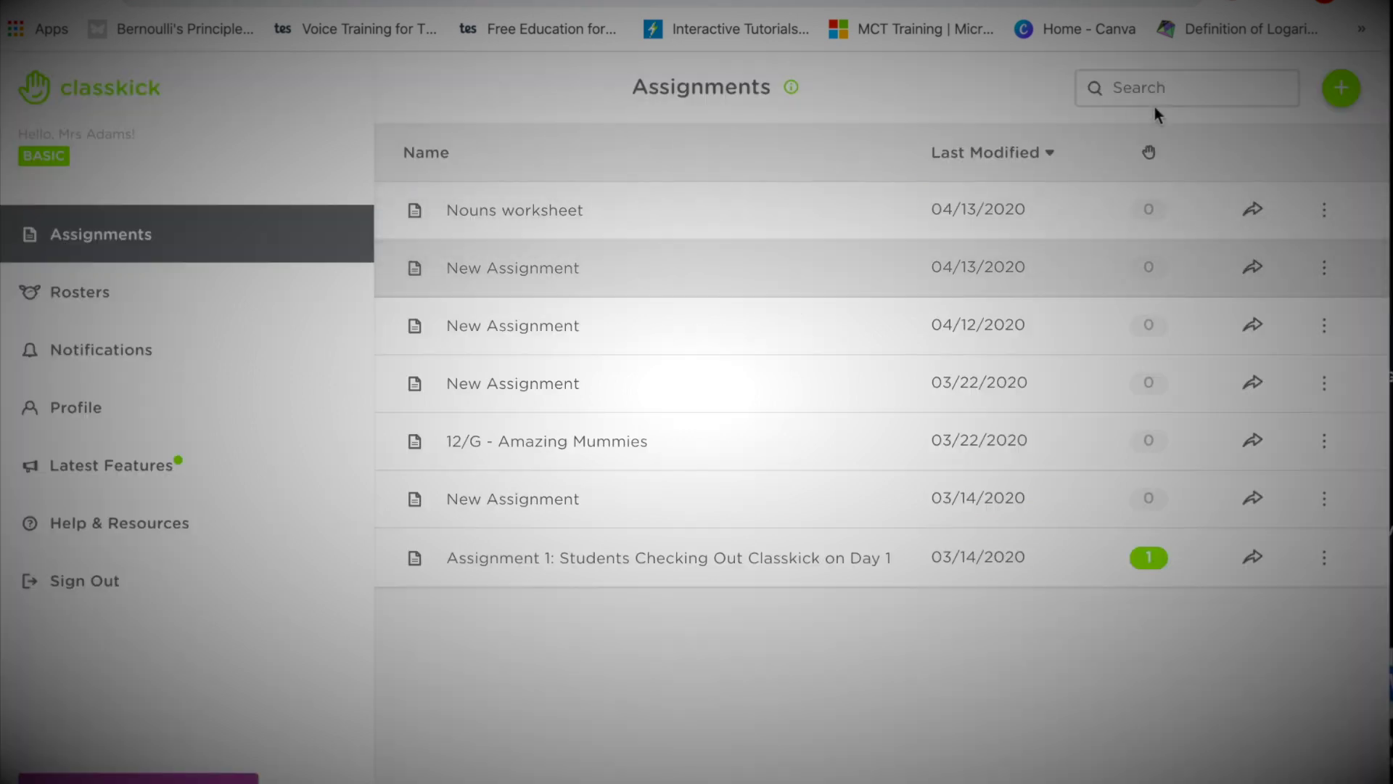
click(1339, 90)
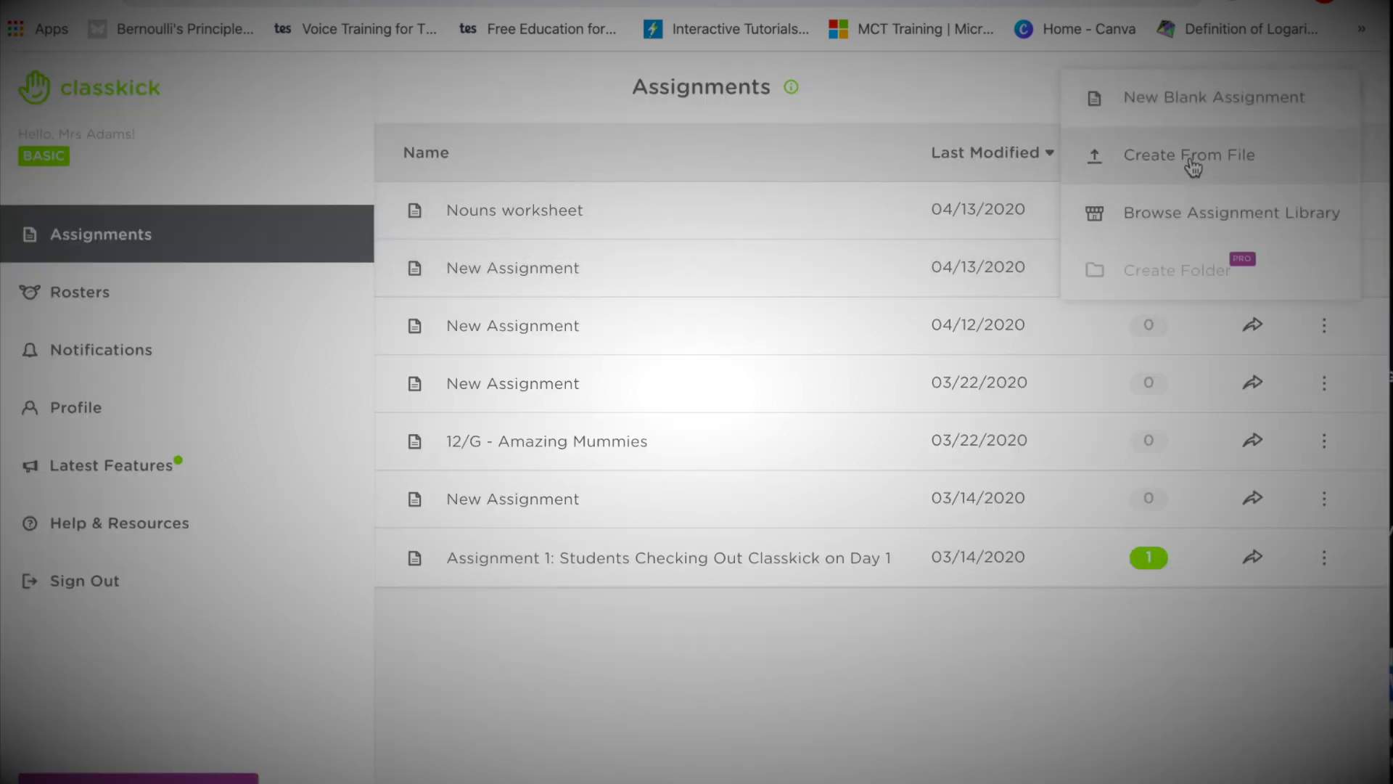
click(1190, 157)
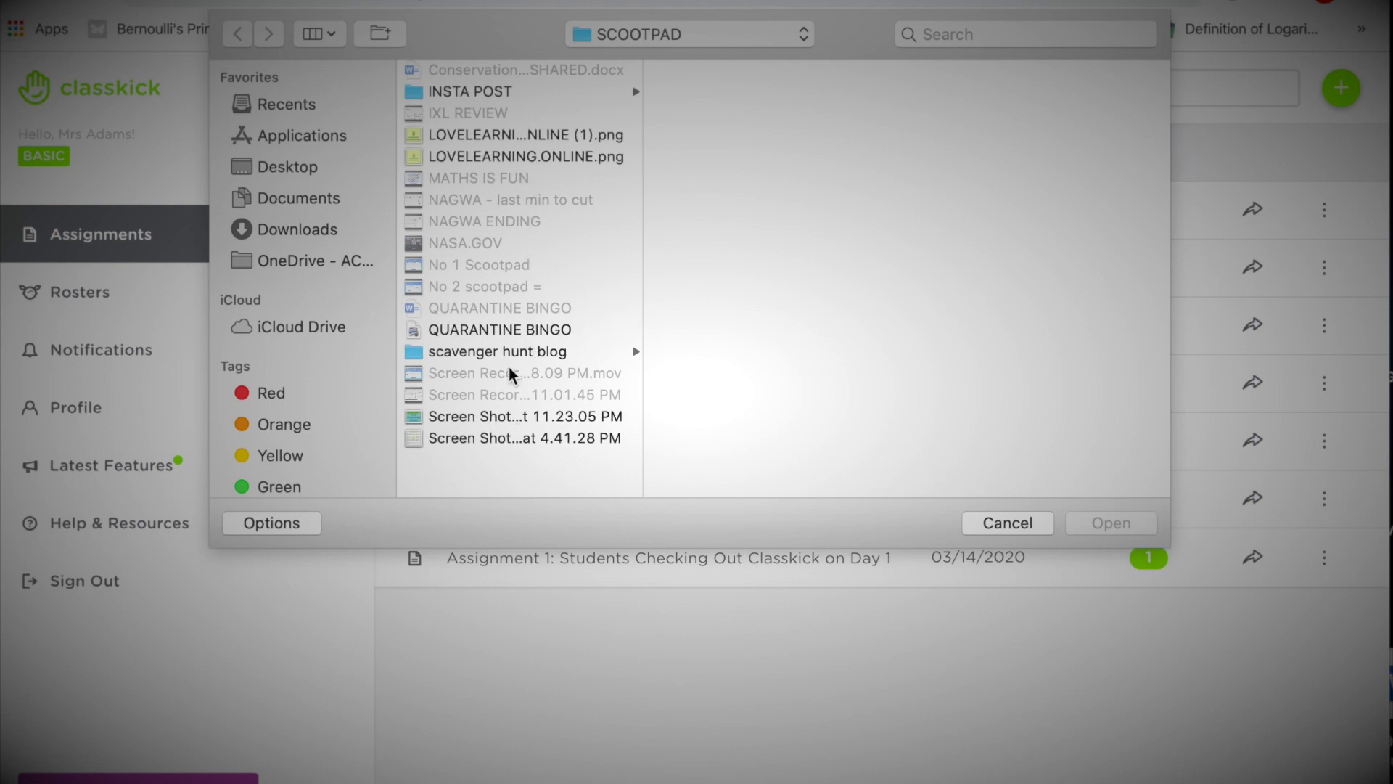
click(675, 34)
click(671, 171)
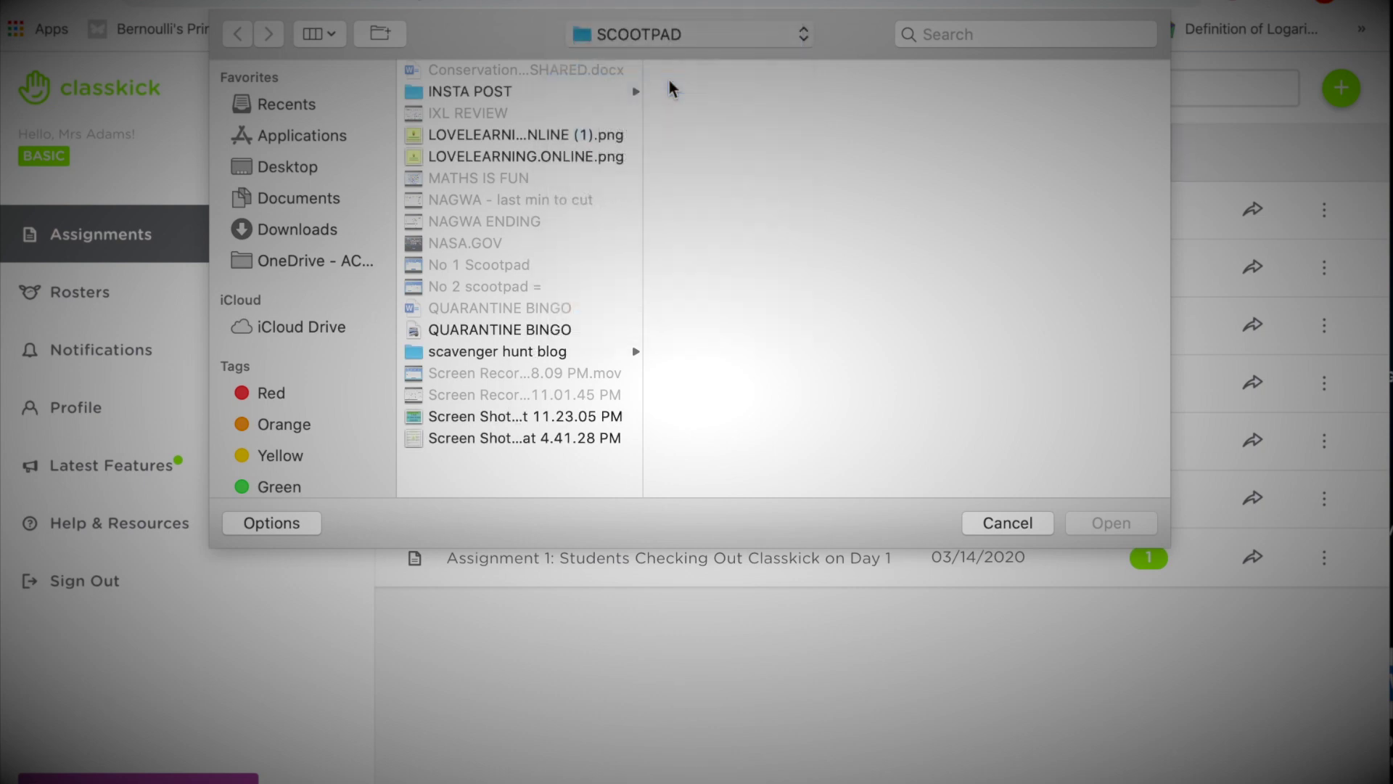
click(1126, 519)
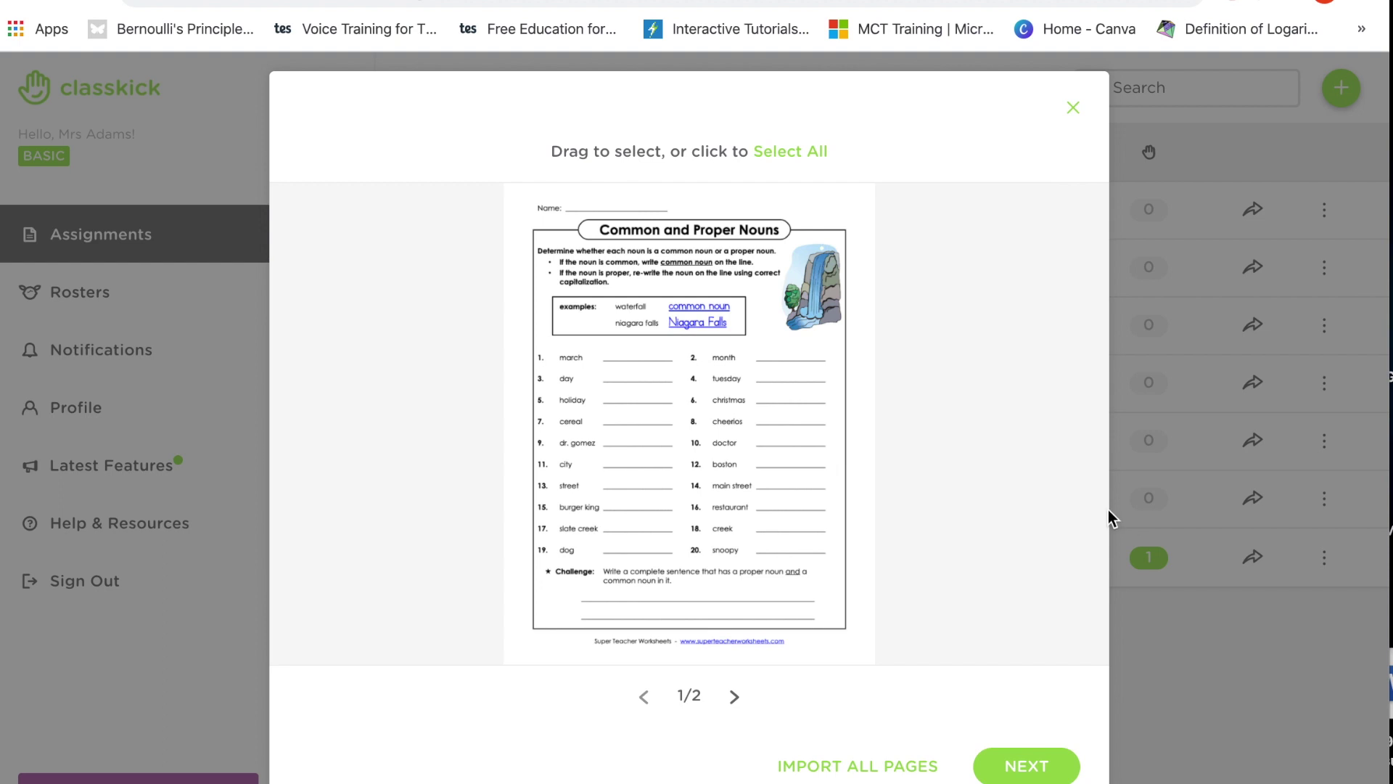
click(916, 767)
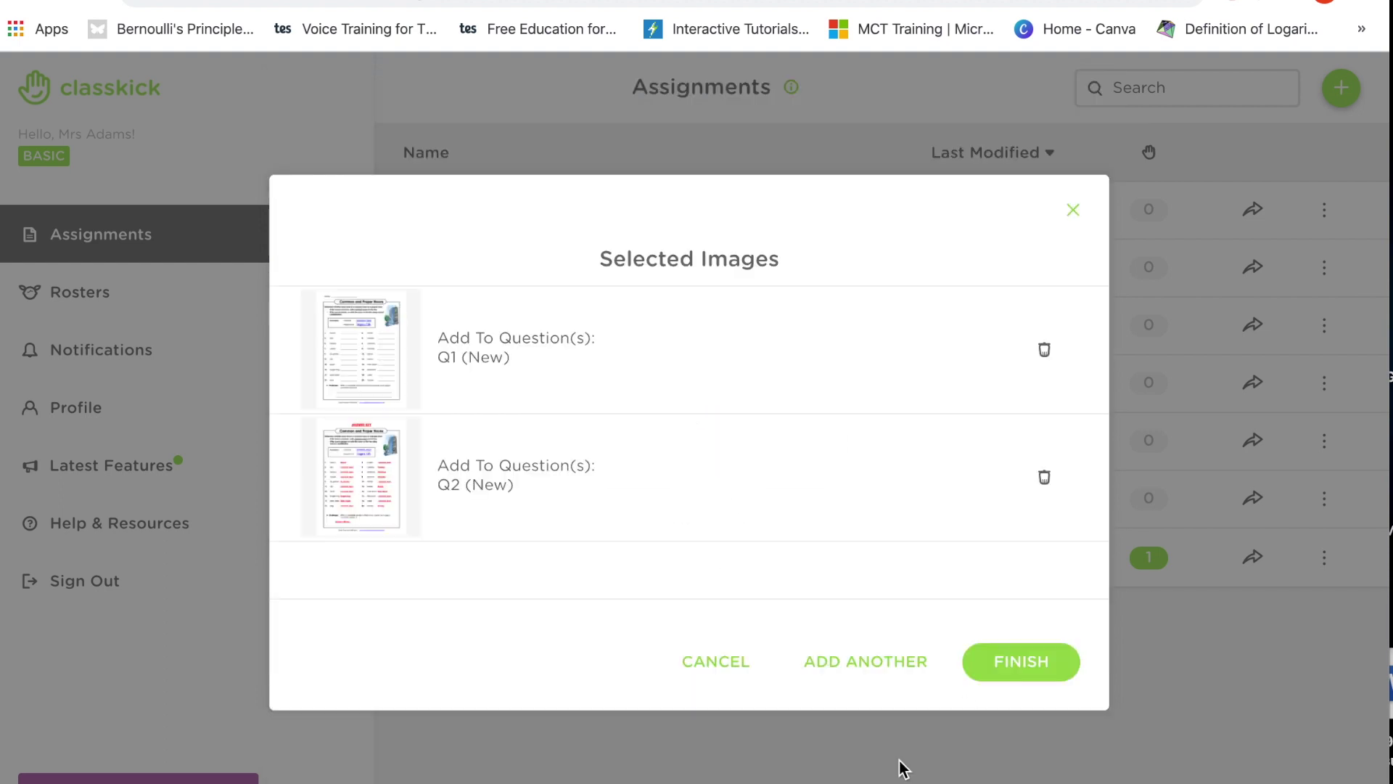
click(1016, 663)
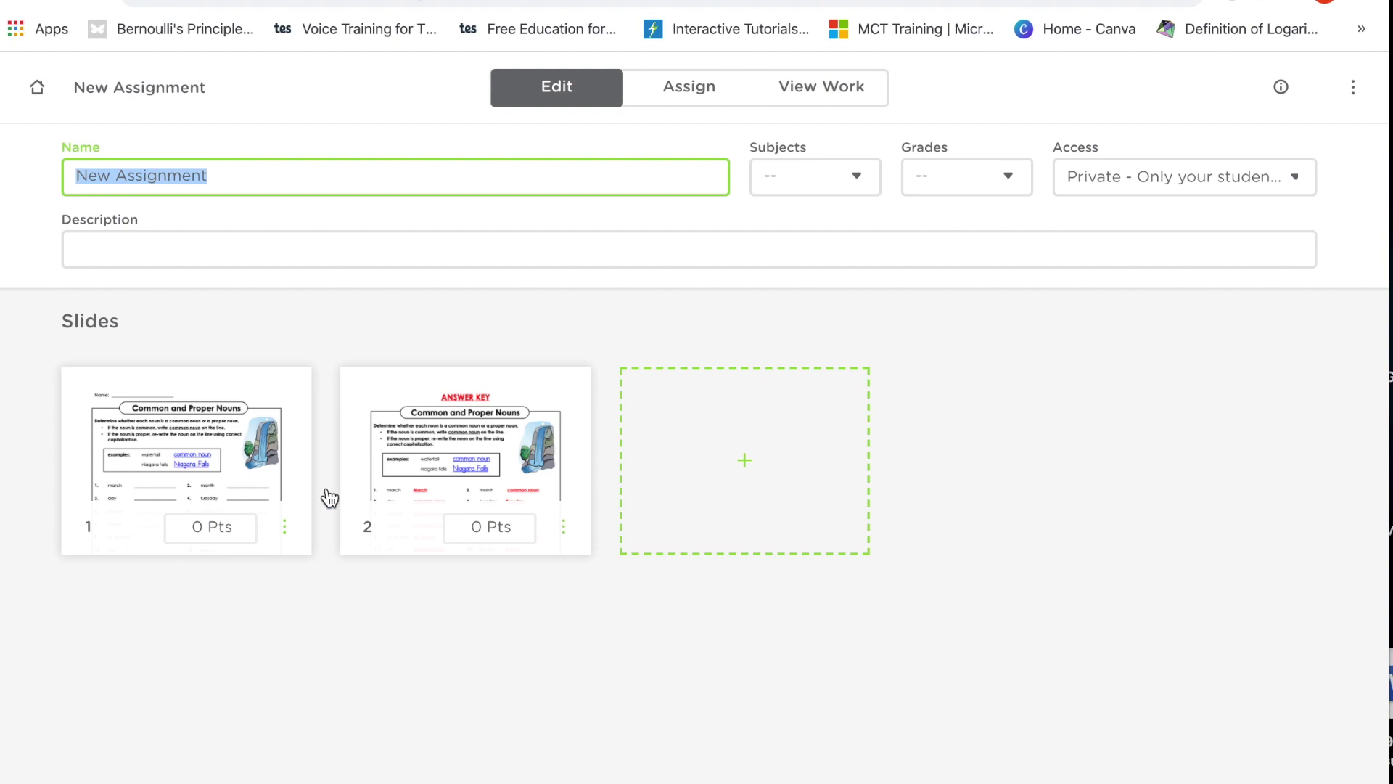
Step: Assign the worksheet to the Class 1 roster and check its class code and View Work
click(693, 87)
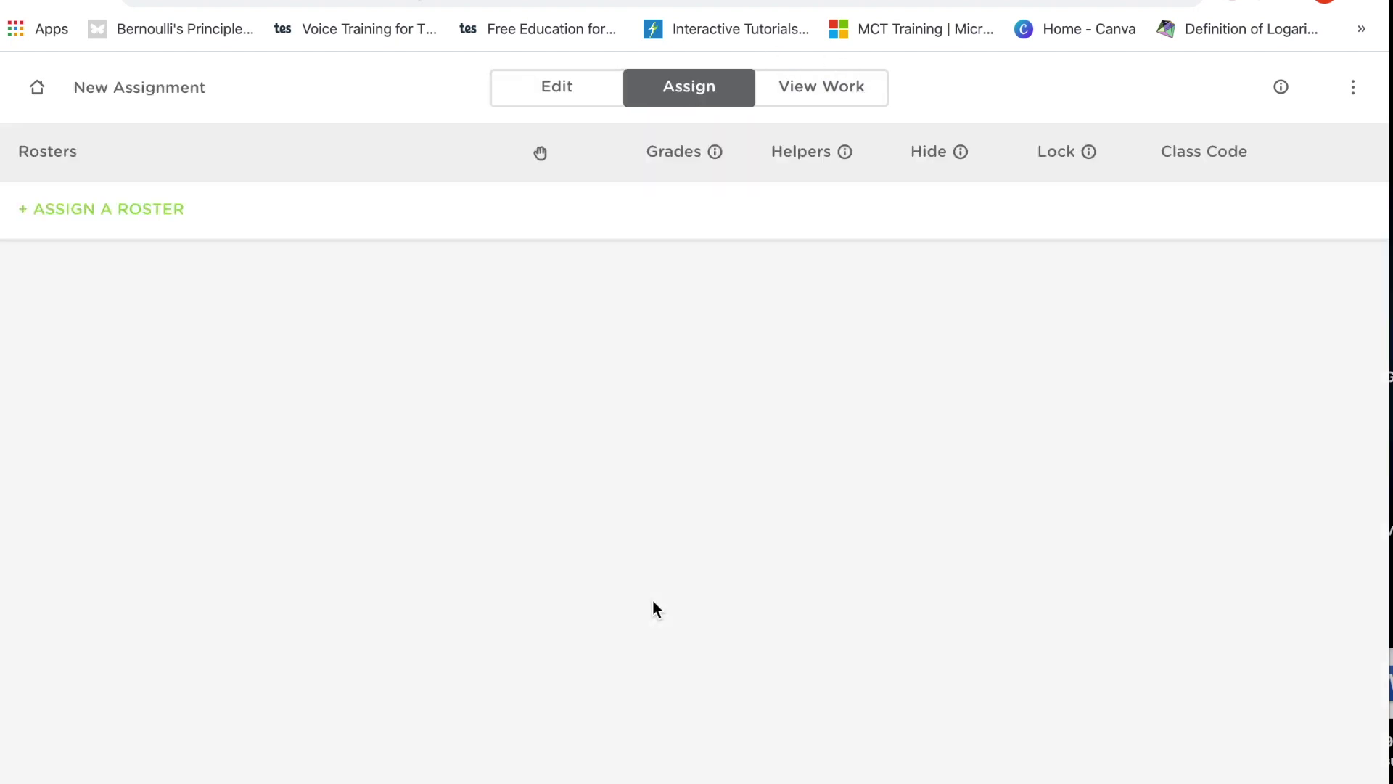
click(159, 212)
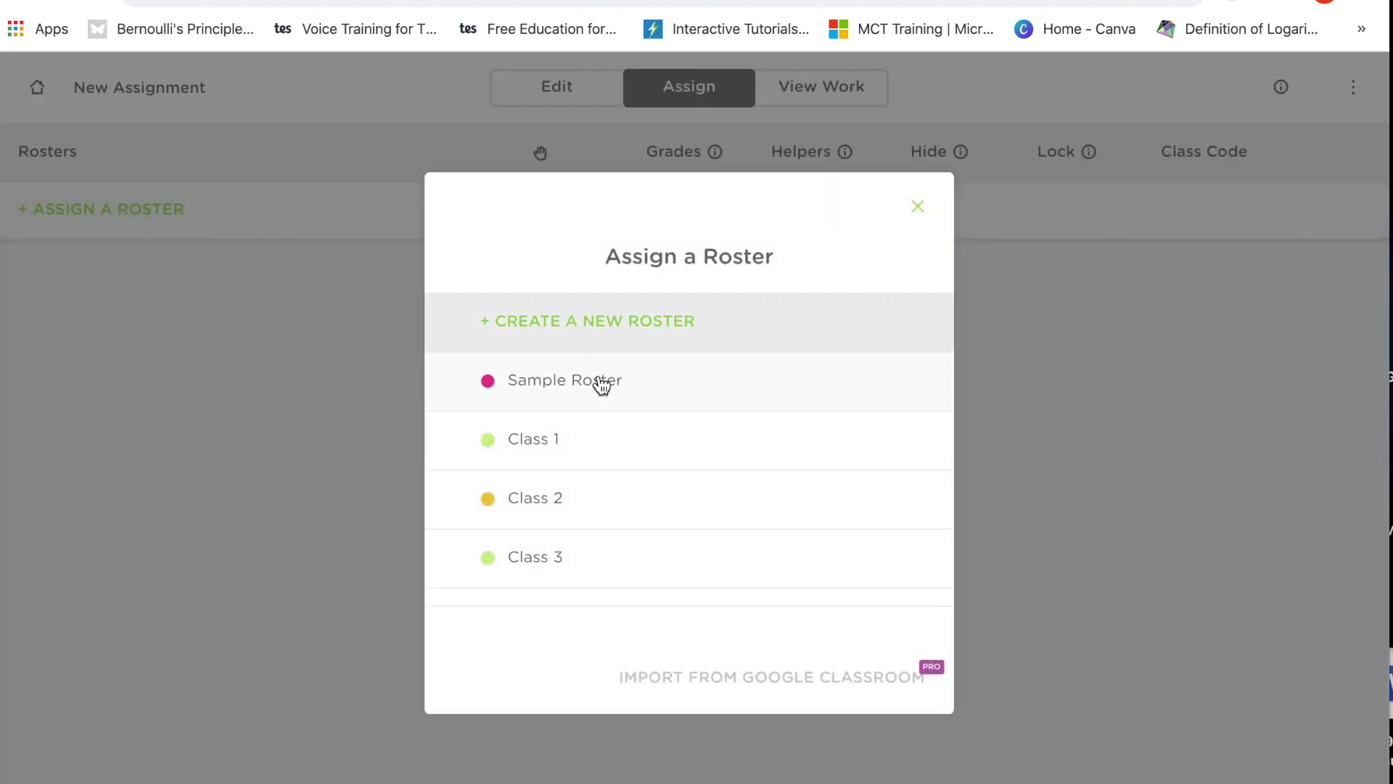
click(603, 443)
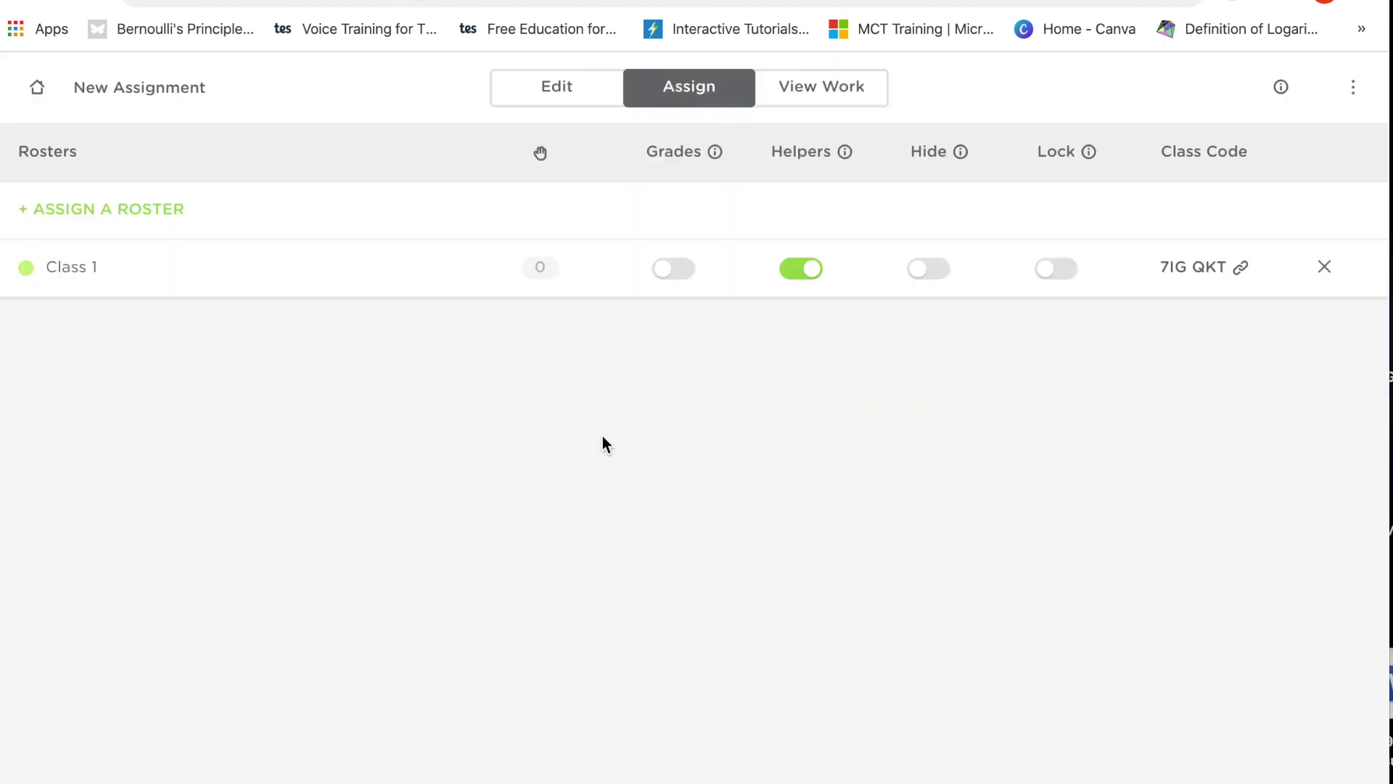
click(1215, 261)
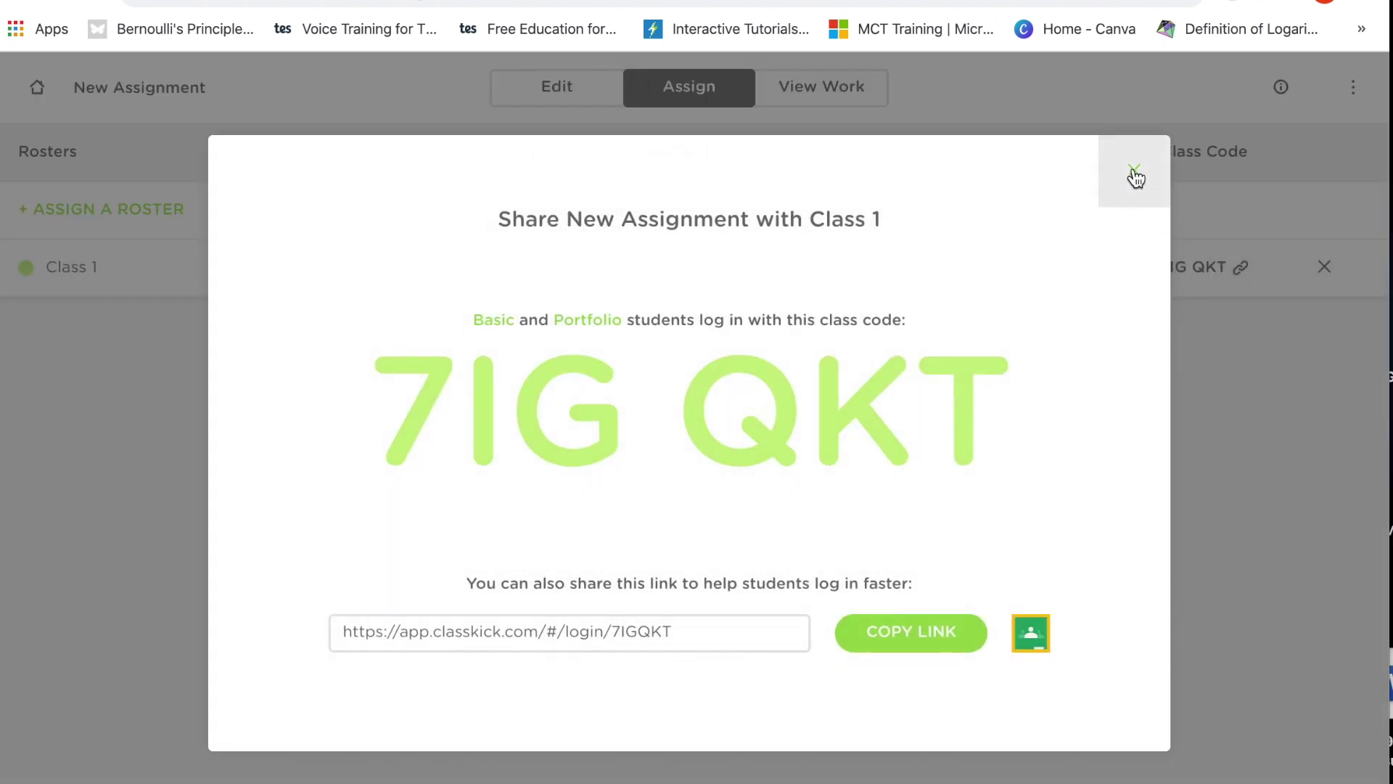
click(1135, 177)
click(826, 81)
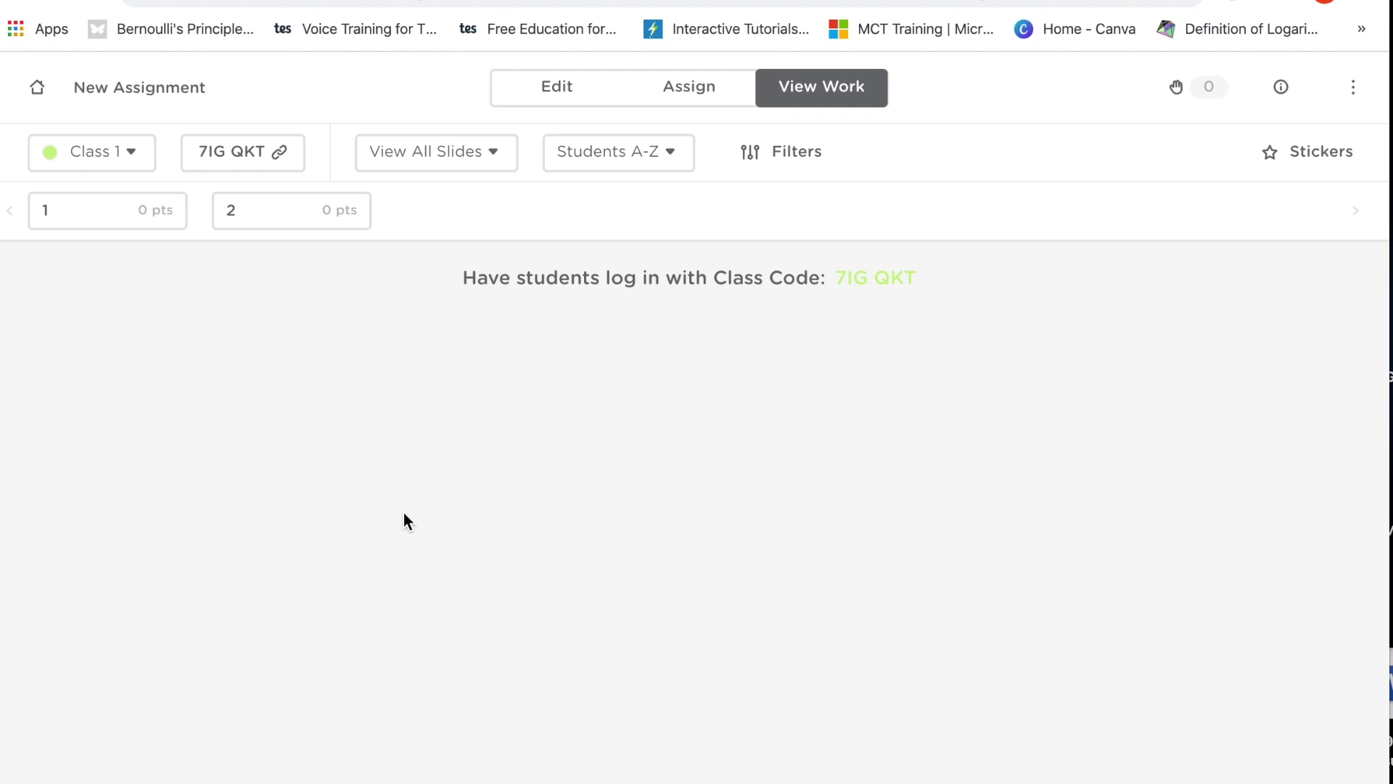
click(671, 91)
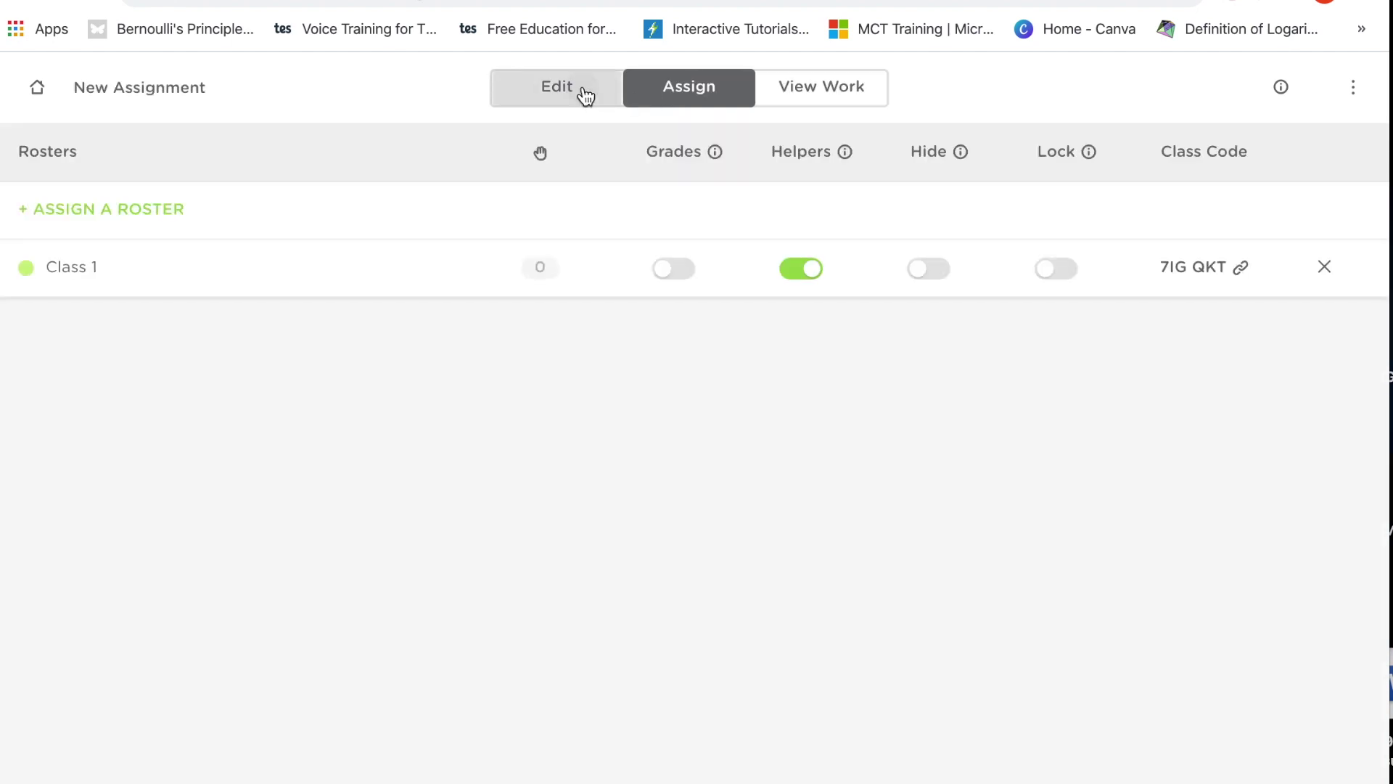
Step: Open worksheet slide 1 in the editor, look through it, and bring up Stickers
click(585, 96)
click(207, 486)
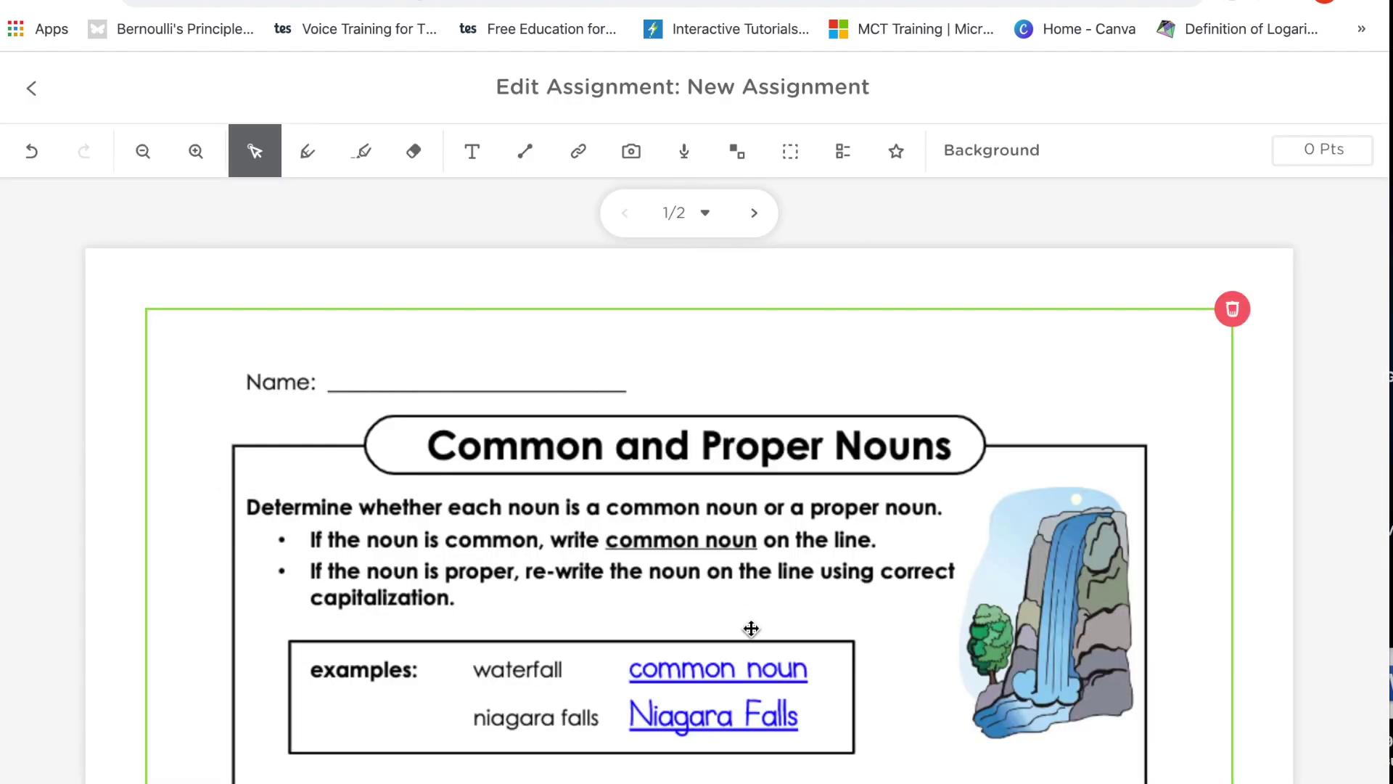
scroll(751, 629, down, 10)
scroll(751, 629, down, 8)
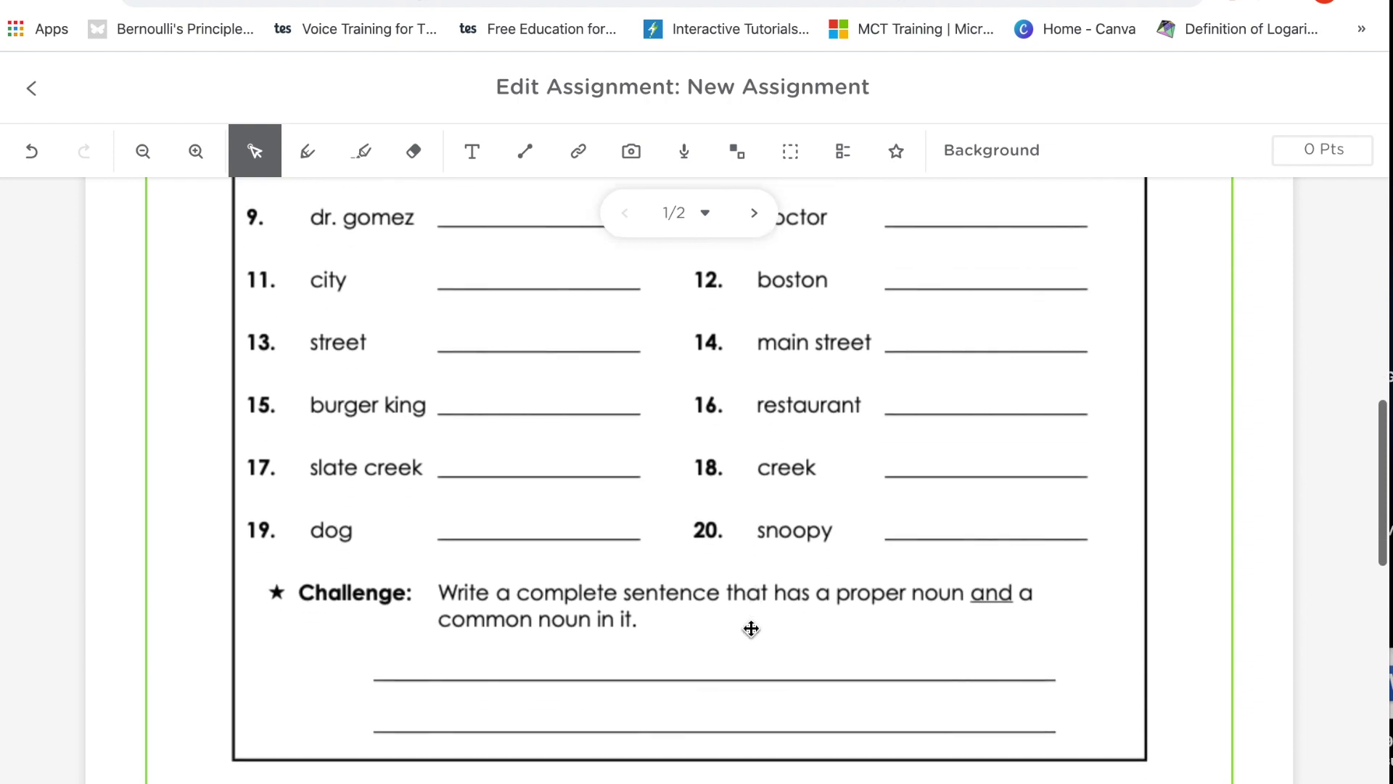
scroll(751, 635, up, 12)
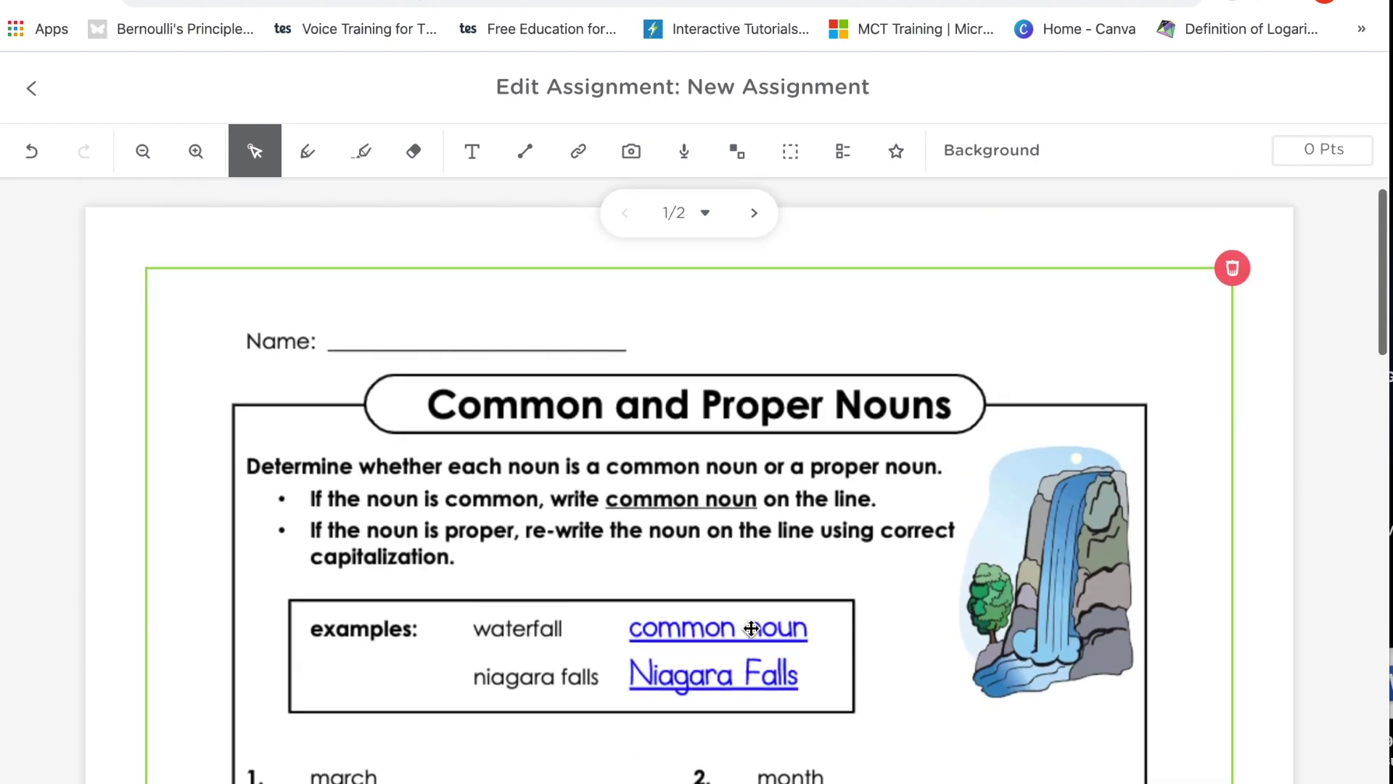
scroll(751, 628, down, 4)
scroll(489, 482, down, 5)
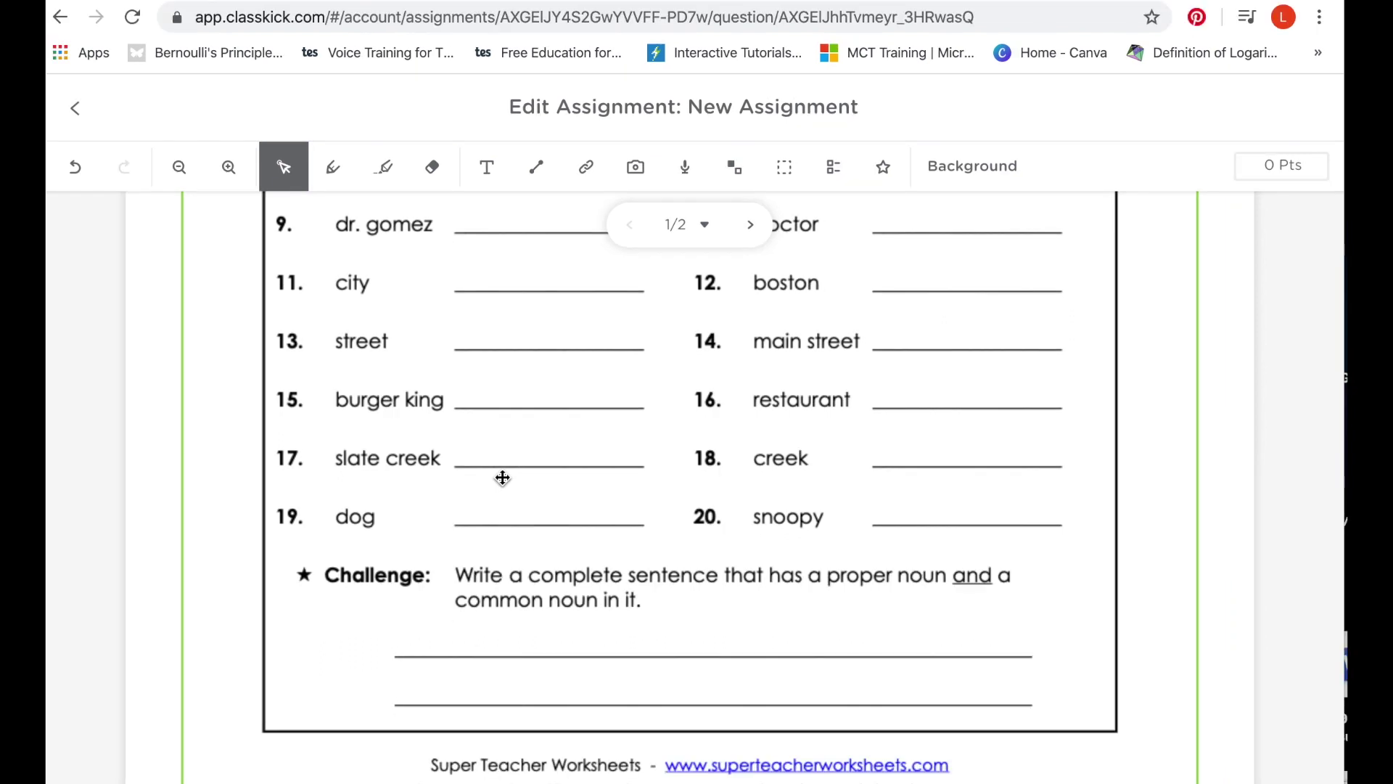
scroll(548, 420, up, 5)
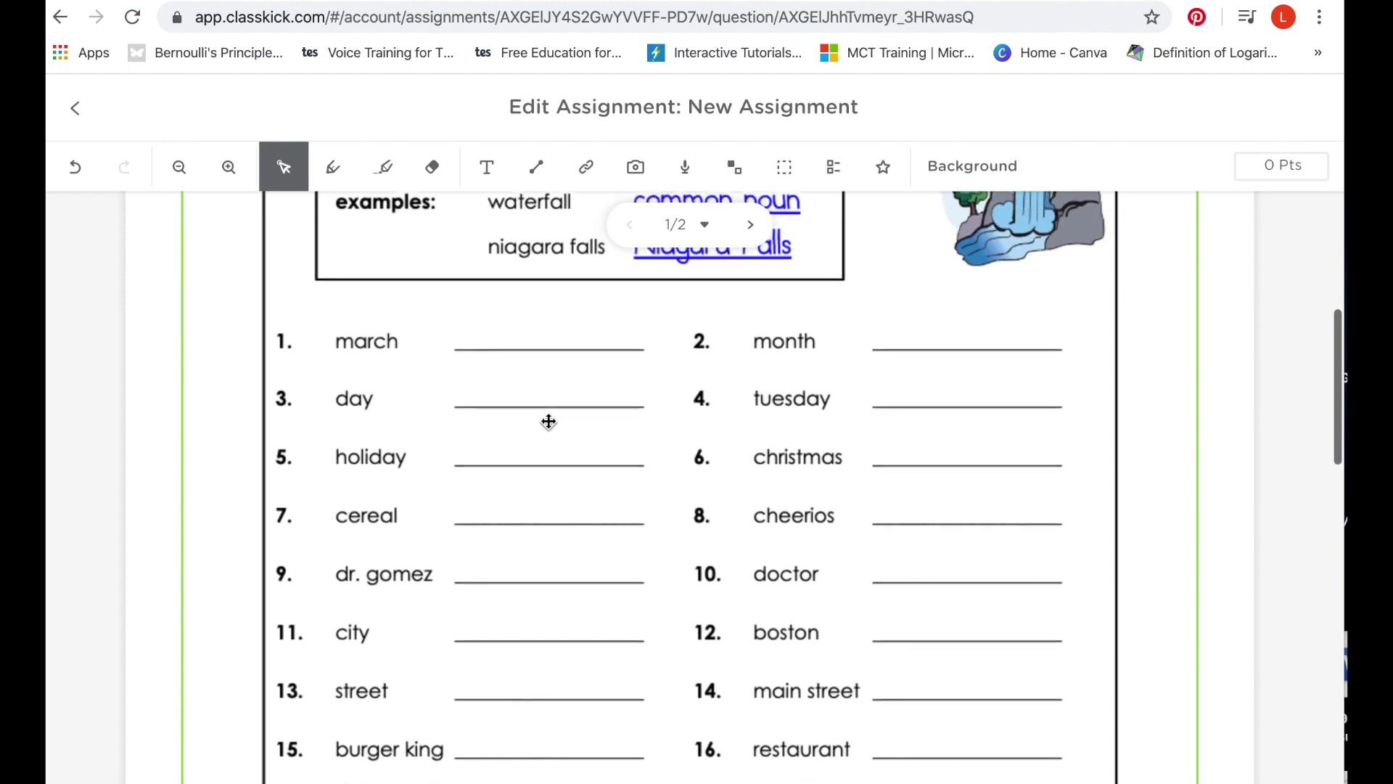
click(883, 175)
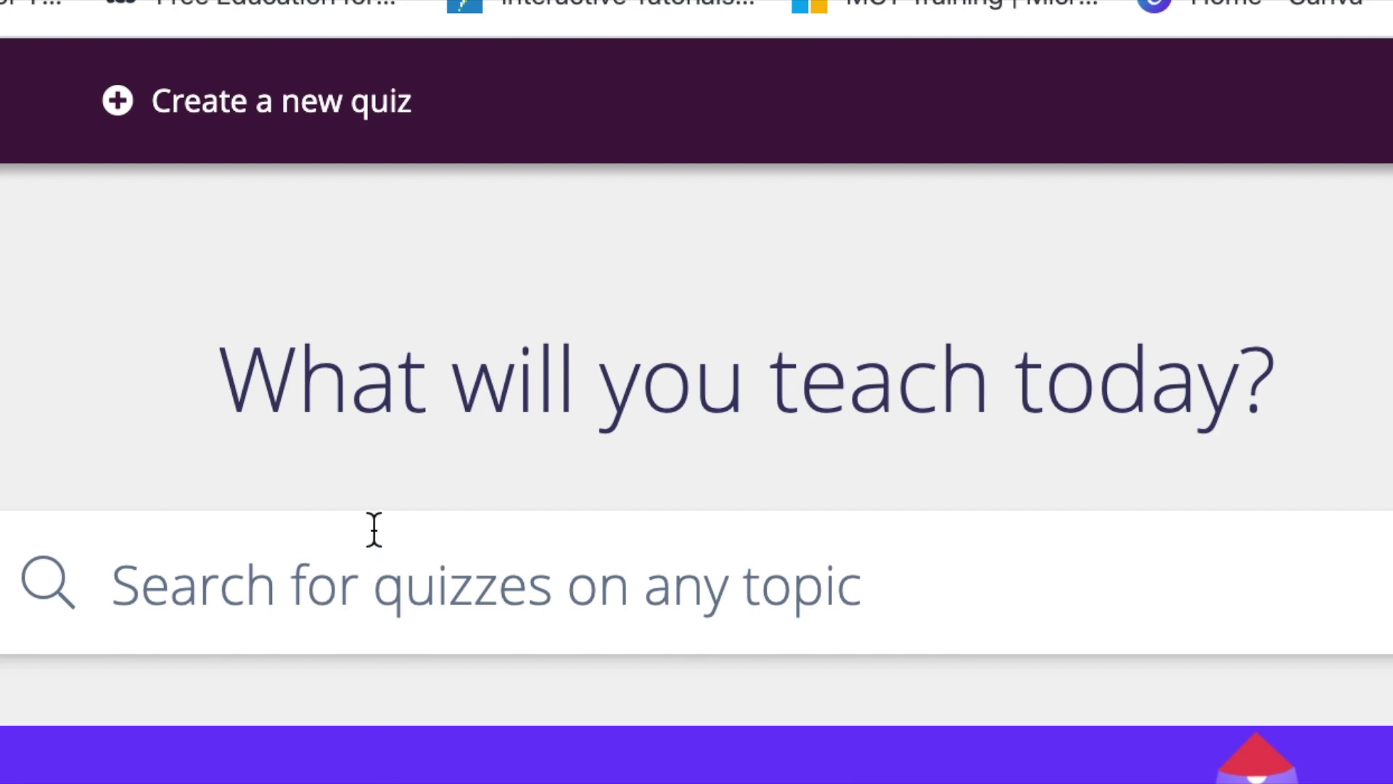
Step: Search the Quizizz library for 'nouns' and scroll through the matching quizzes
click(351, 583)
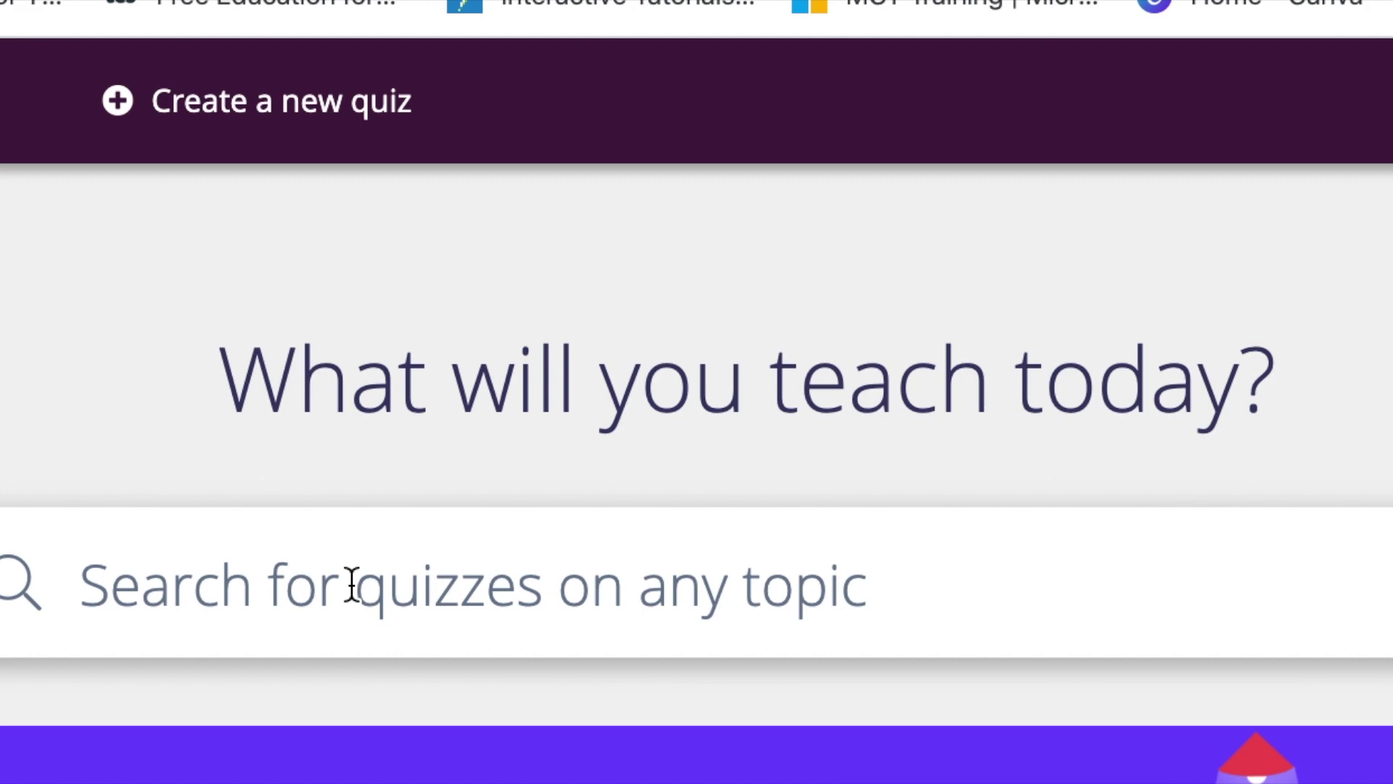
text(nouns)
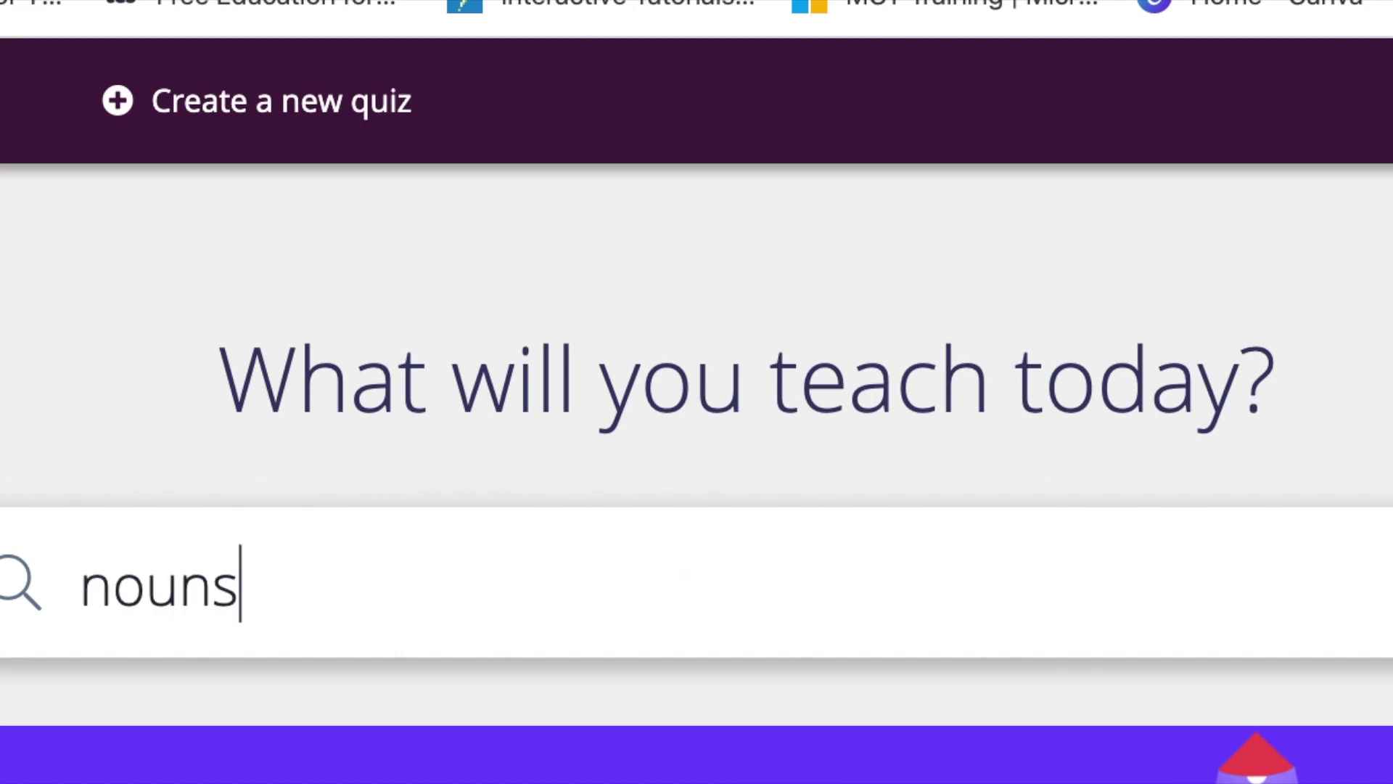
key(Return)
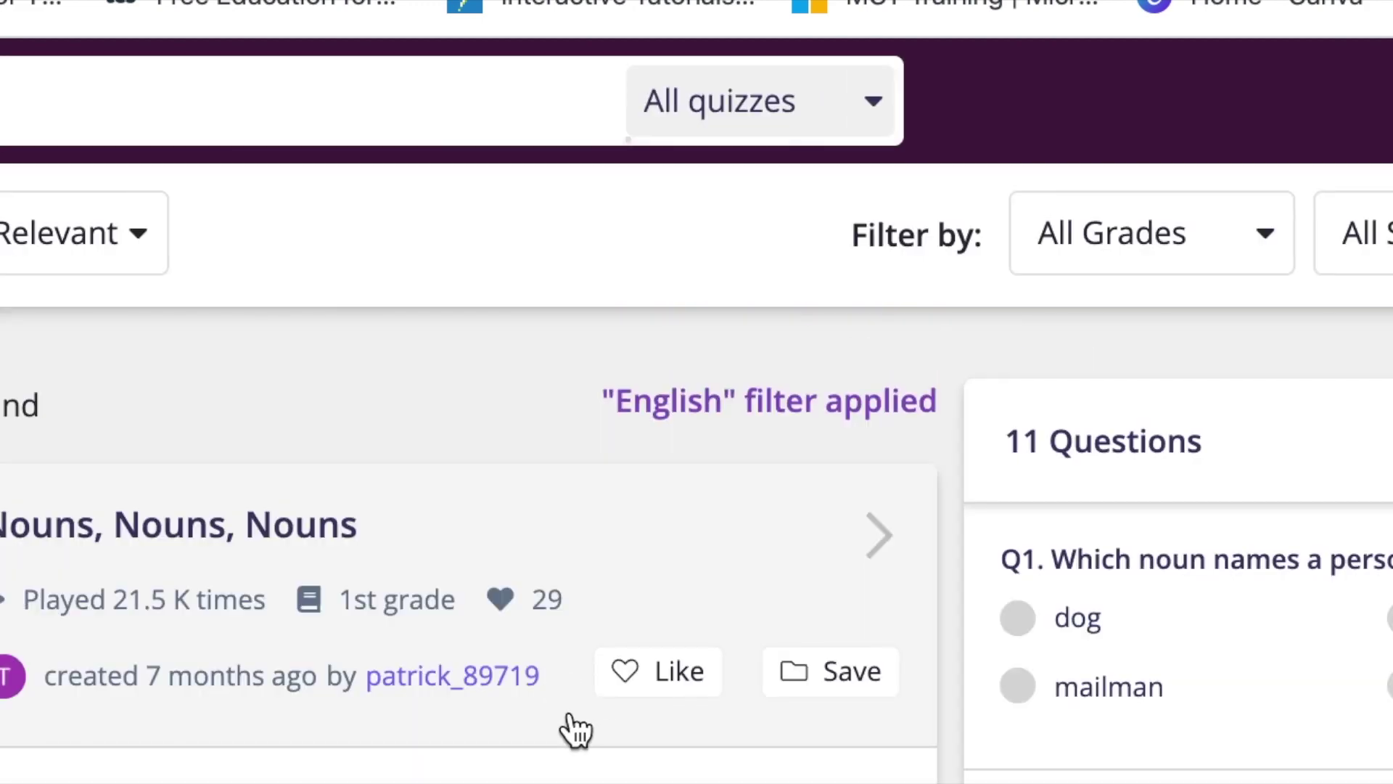
scroll(567, 729, down, 5)
scroll(575, 730, down, 6)
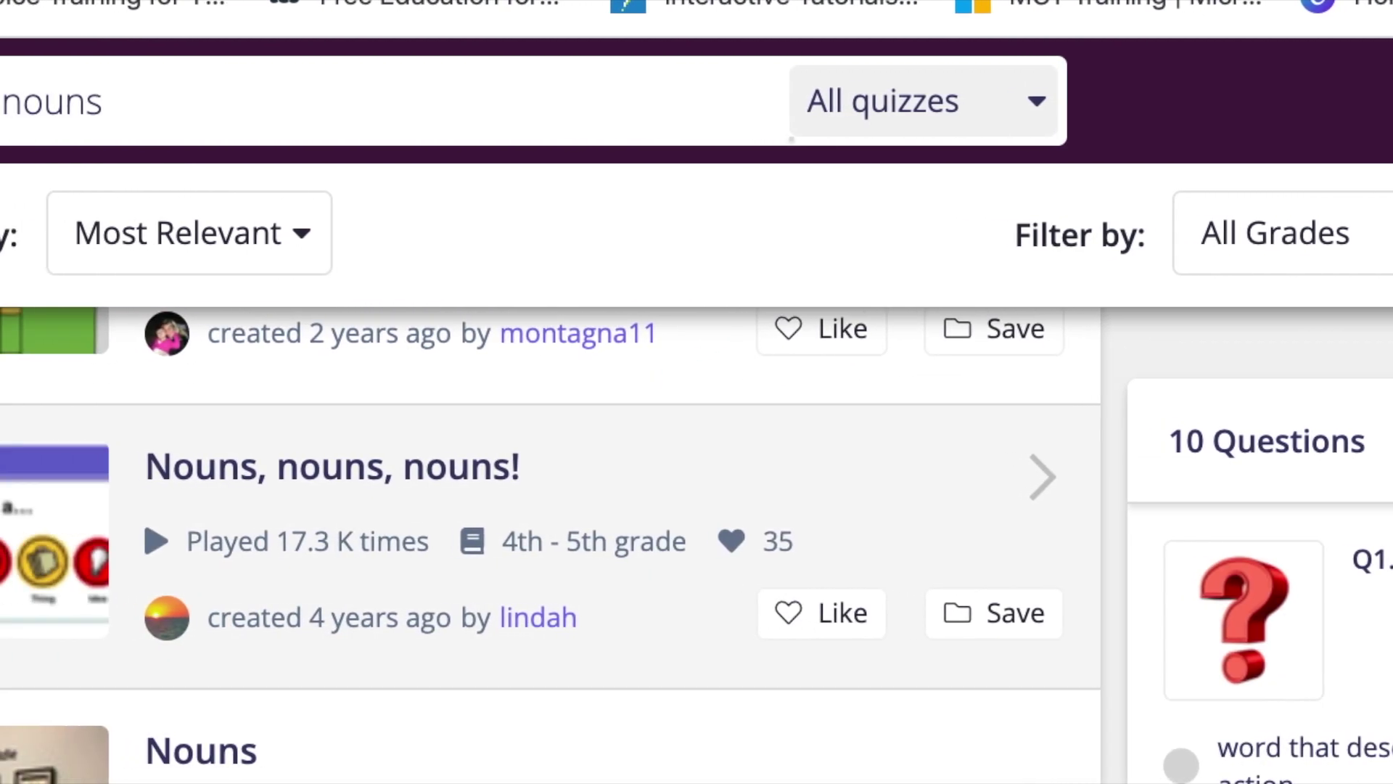
scroll(361, 712, down, 5)
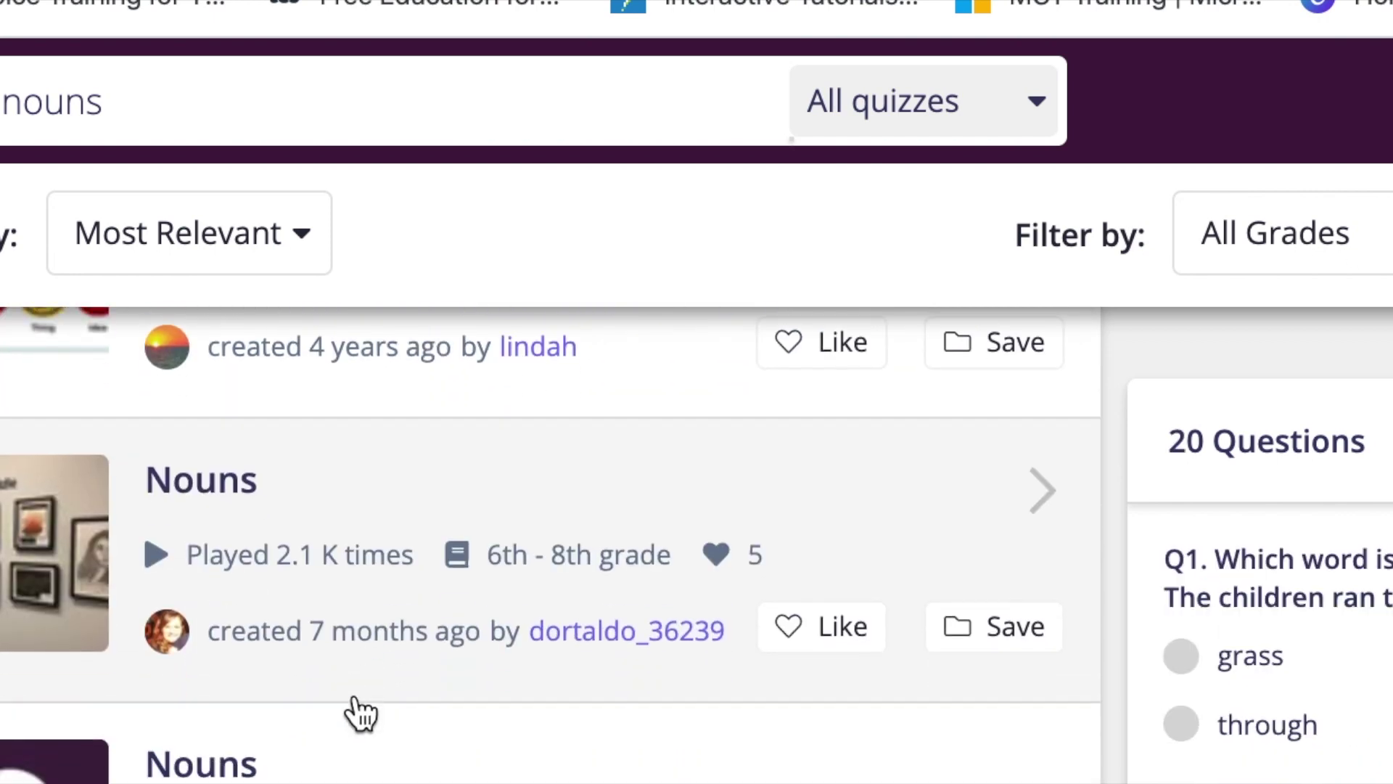
scroll(361, 712, down, 5)
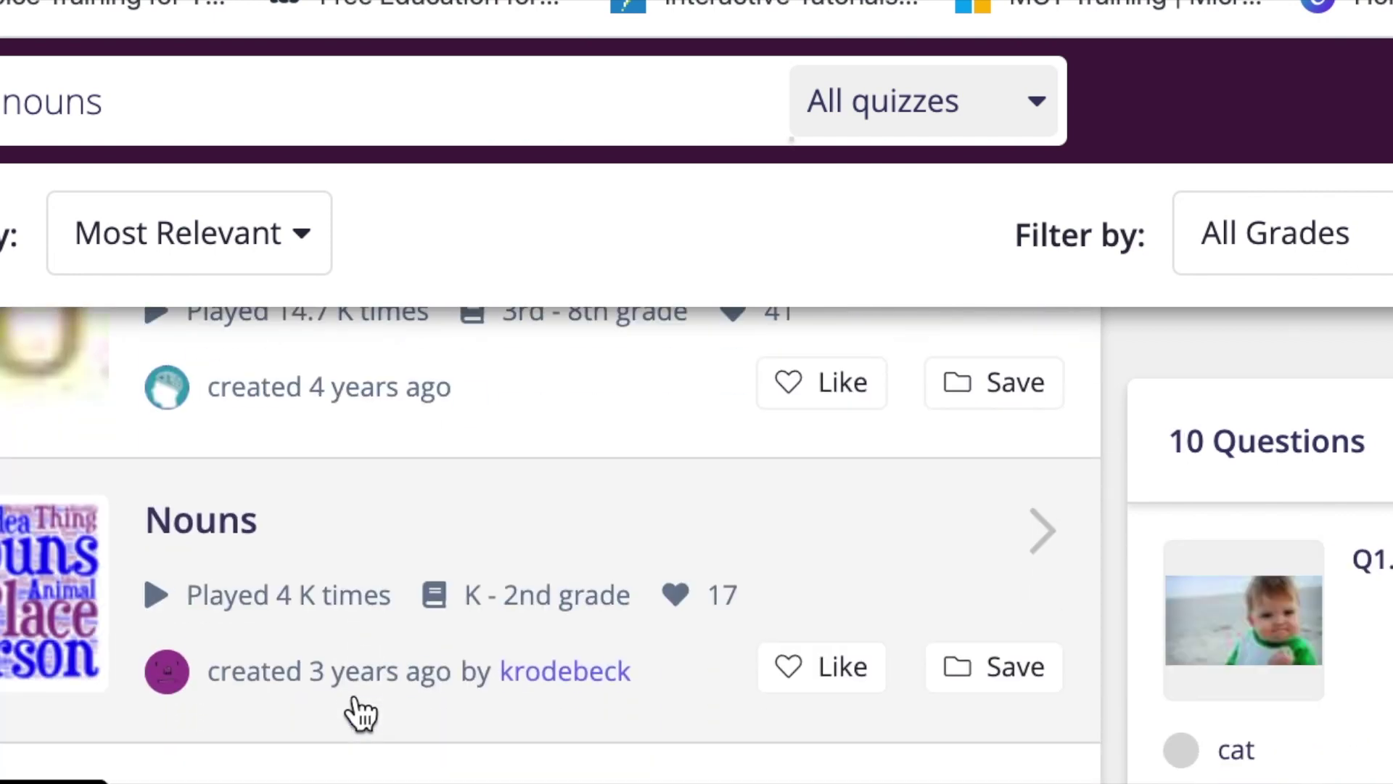
scroll(361, 711, down, 7)
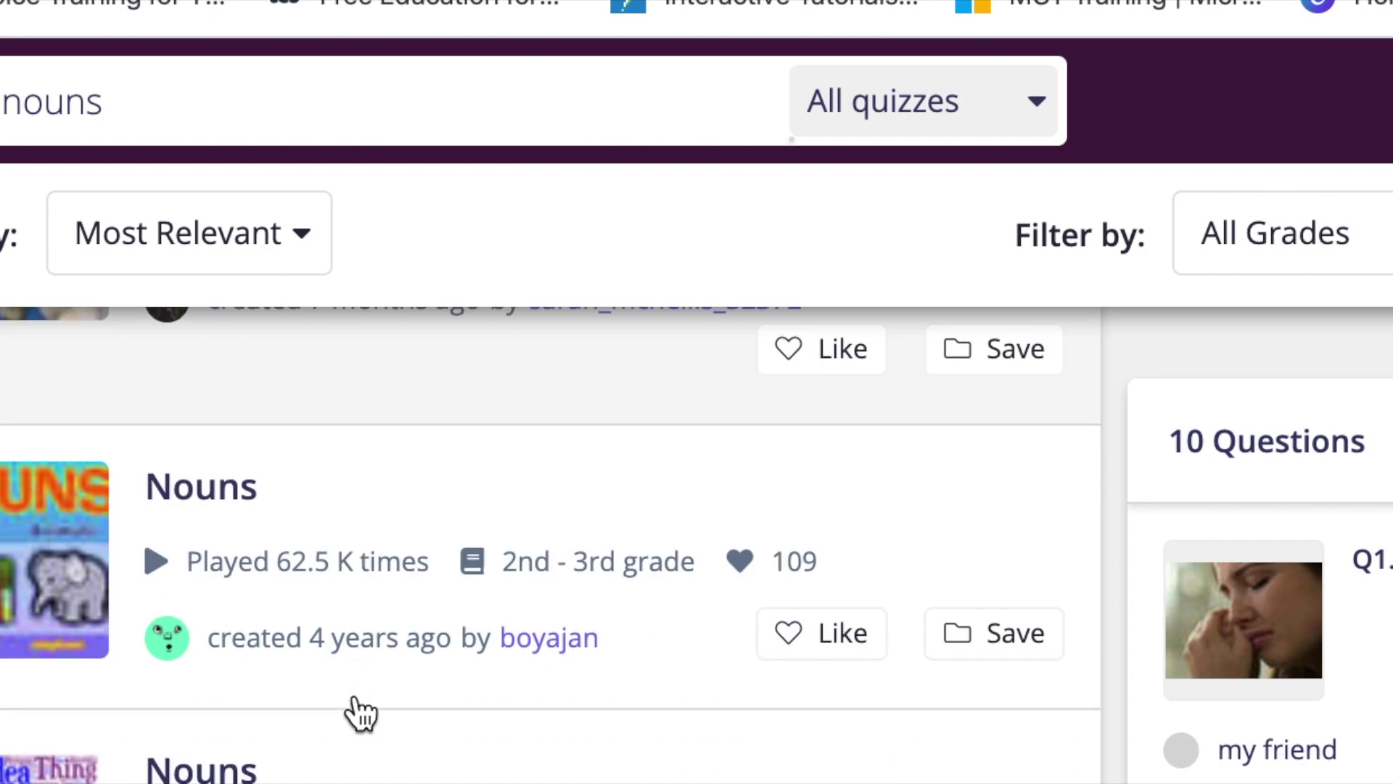
scroll(361, 712, up, 5)
Step: Open the 3rd–7th grade Nouns quiz, review its 20 questions, and go to Live hosting
click(218, 542)
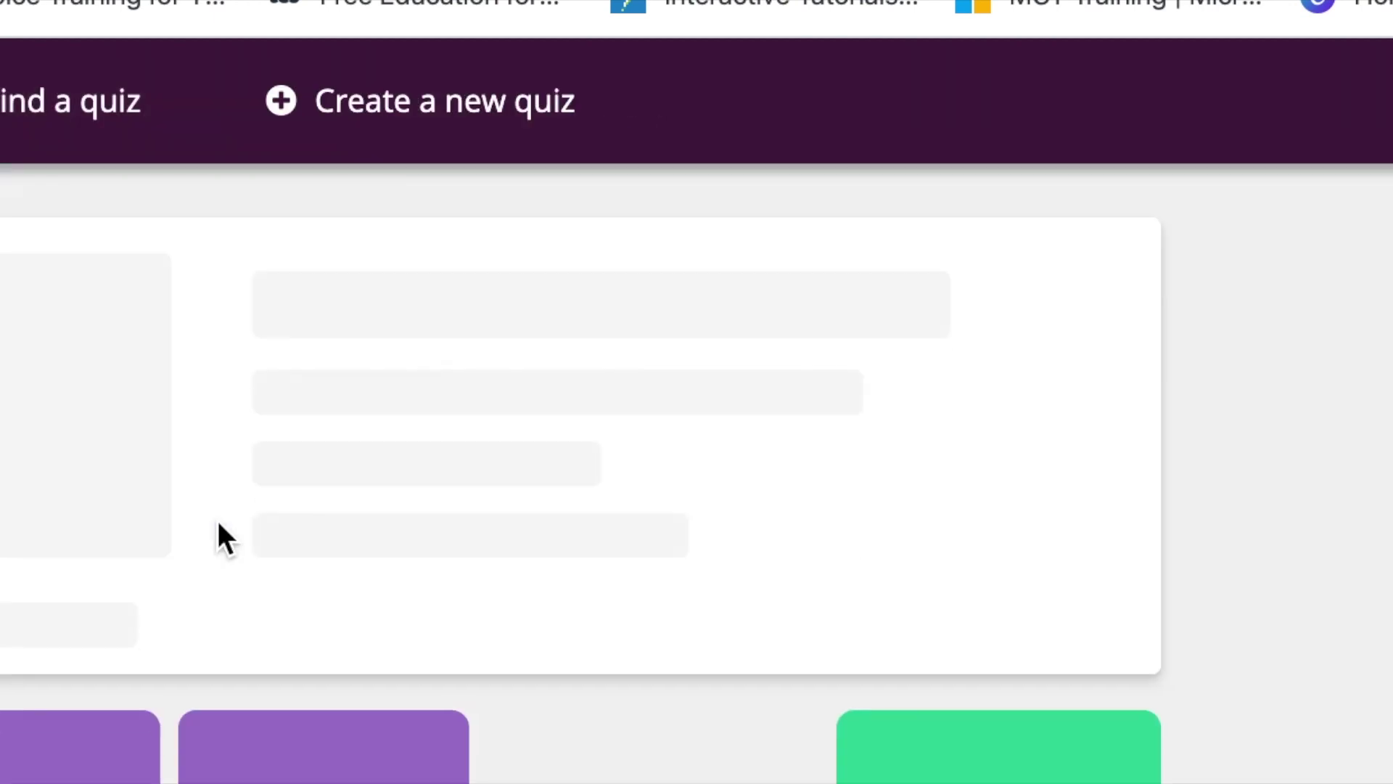
scroll(553, 686, down, 10)
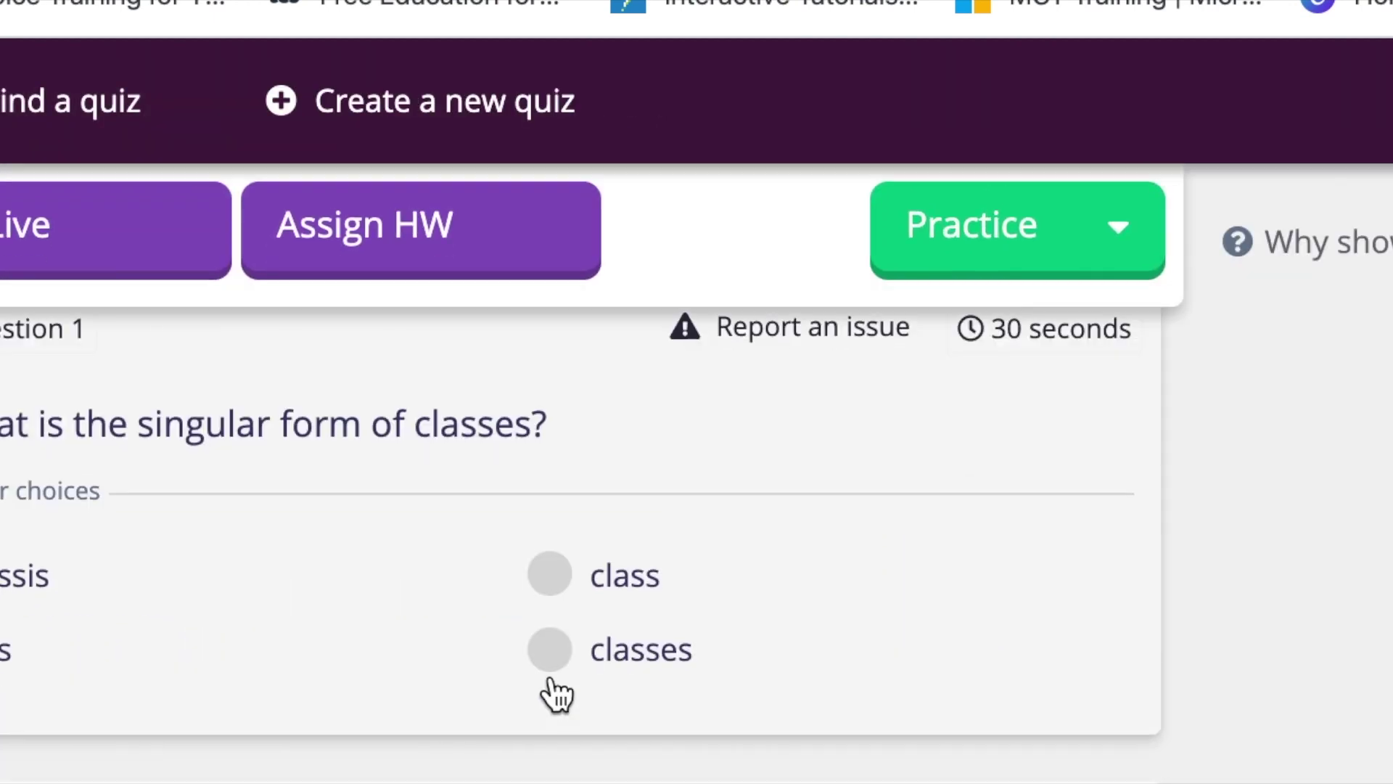
scroll(557, 695, down, 12)
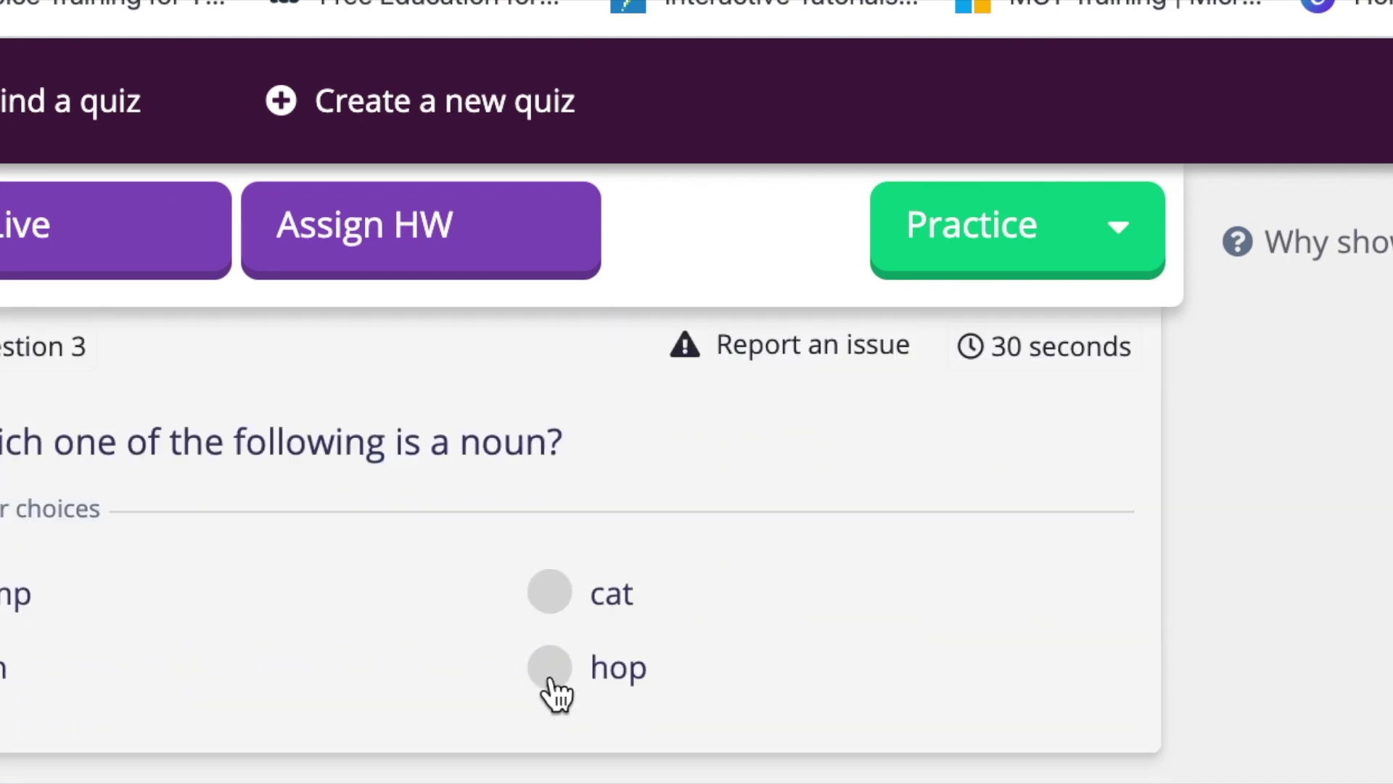
scroll(552, 682, down, 10)
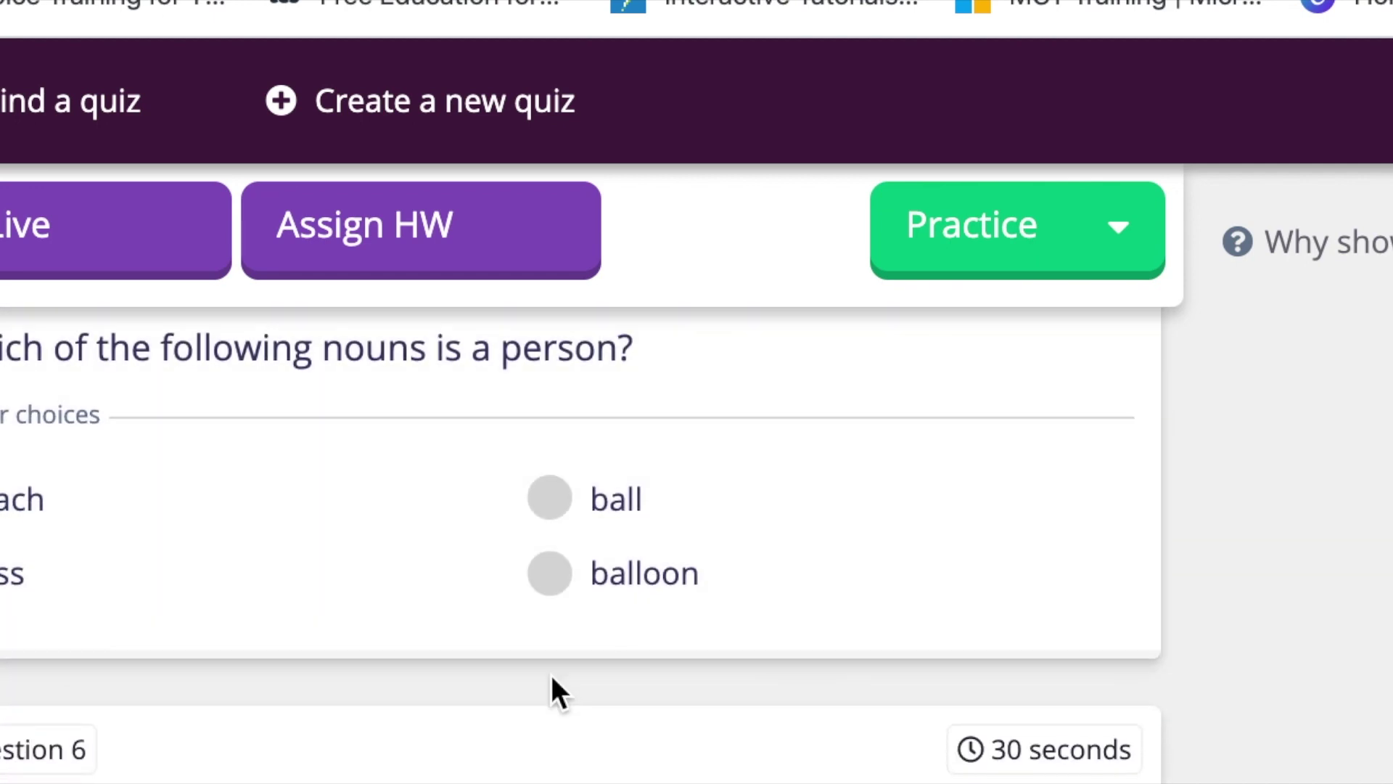
scroll(552, 682, down, 10)
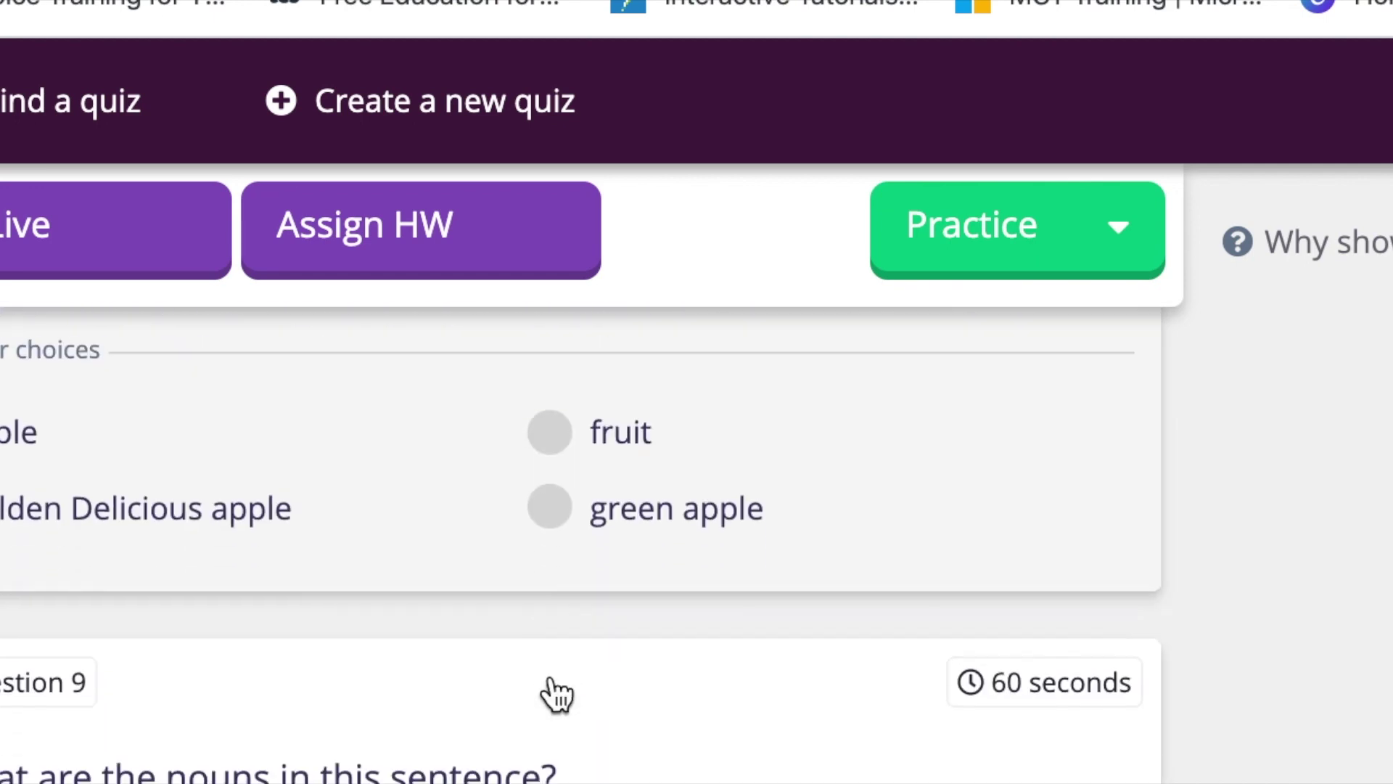
scroll(557, 695, down, 12)
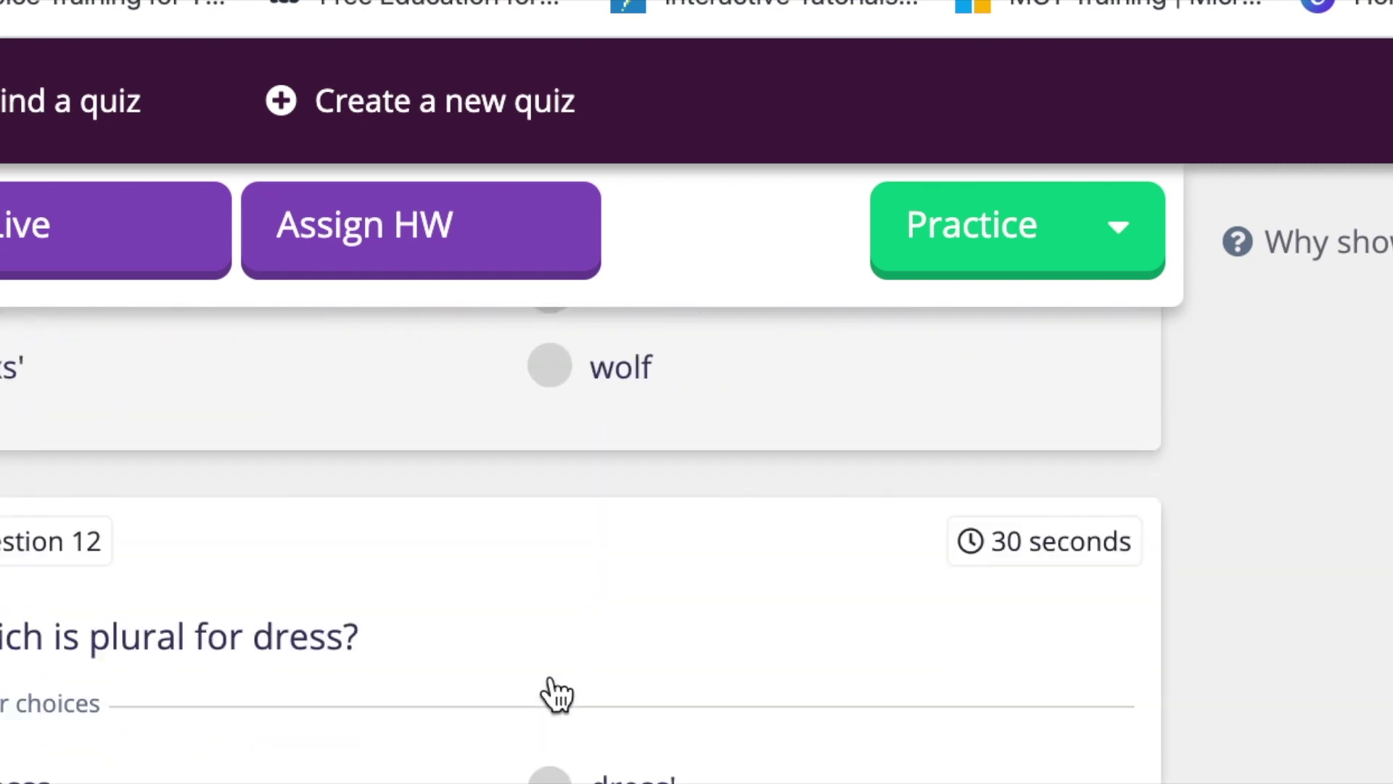
scroll(552, 678, down, 18)
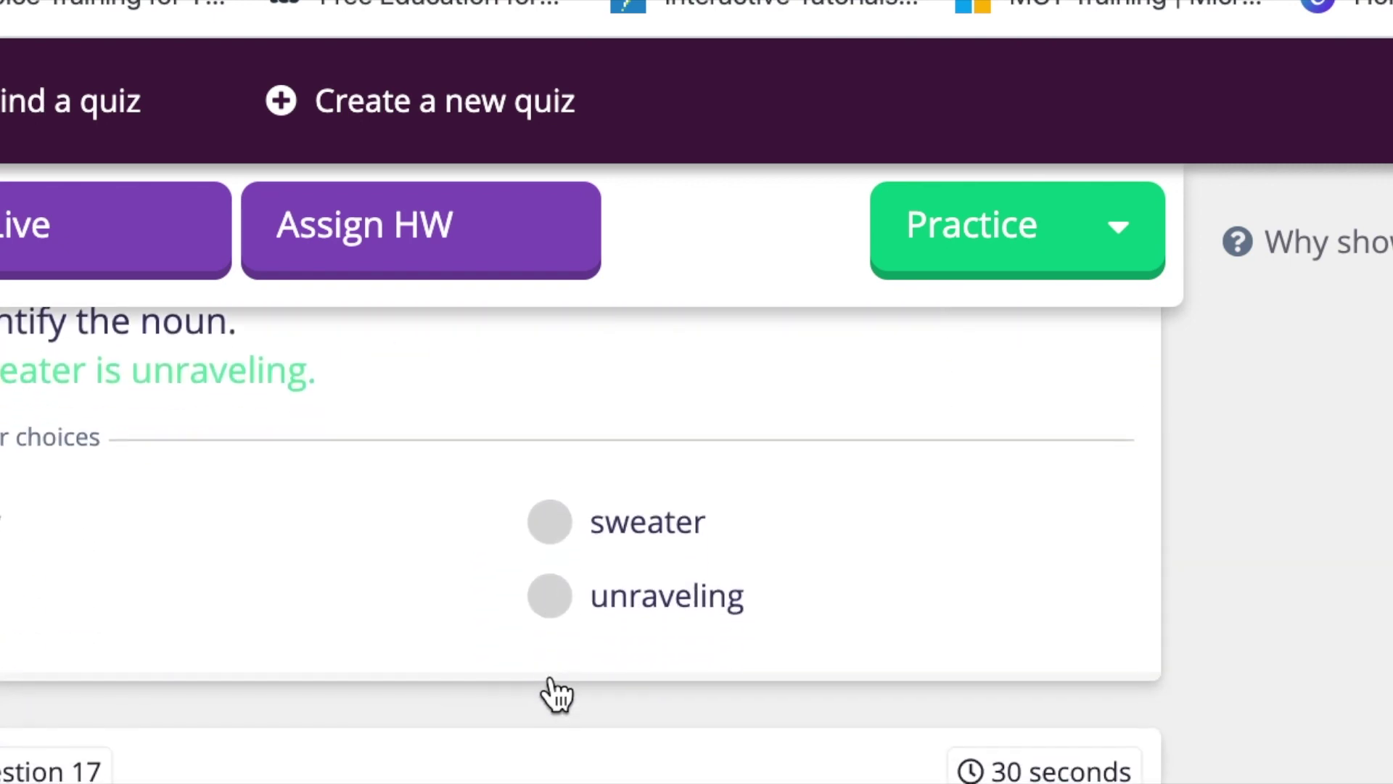
scroll(551, 689, down, 15)
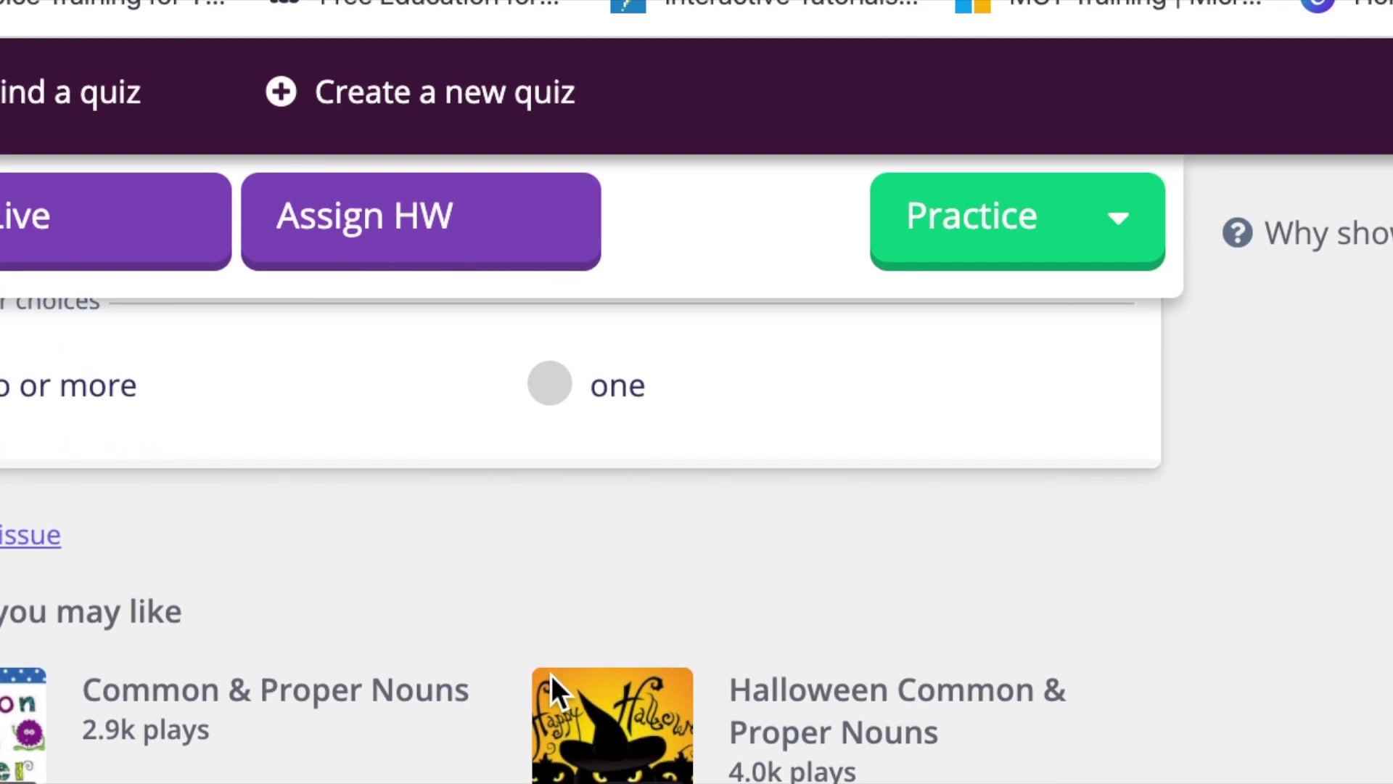
scroll(555, 693, up, 7)
scroll(550, 678, up, 20)
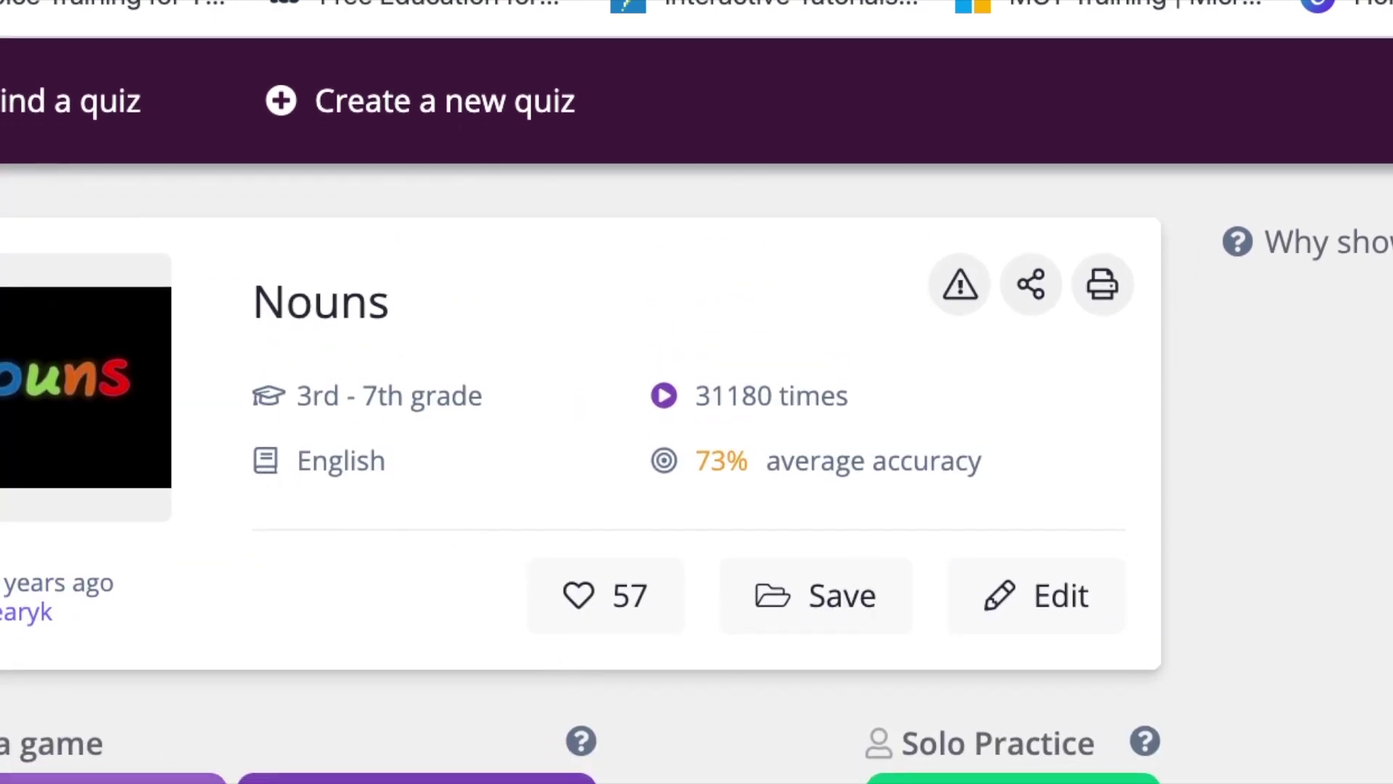
scroll(171, 663, down, 4)
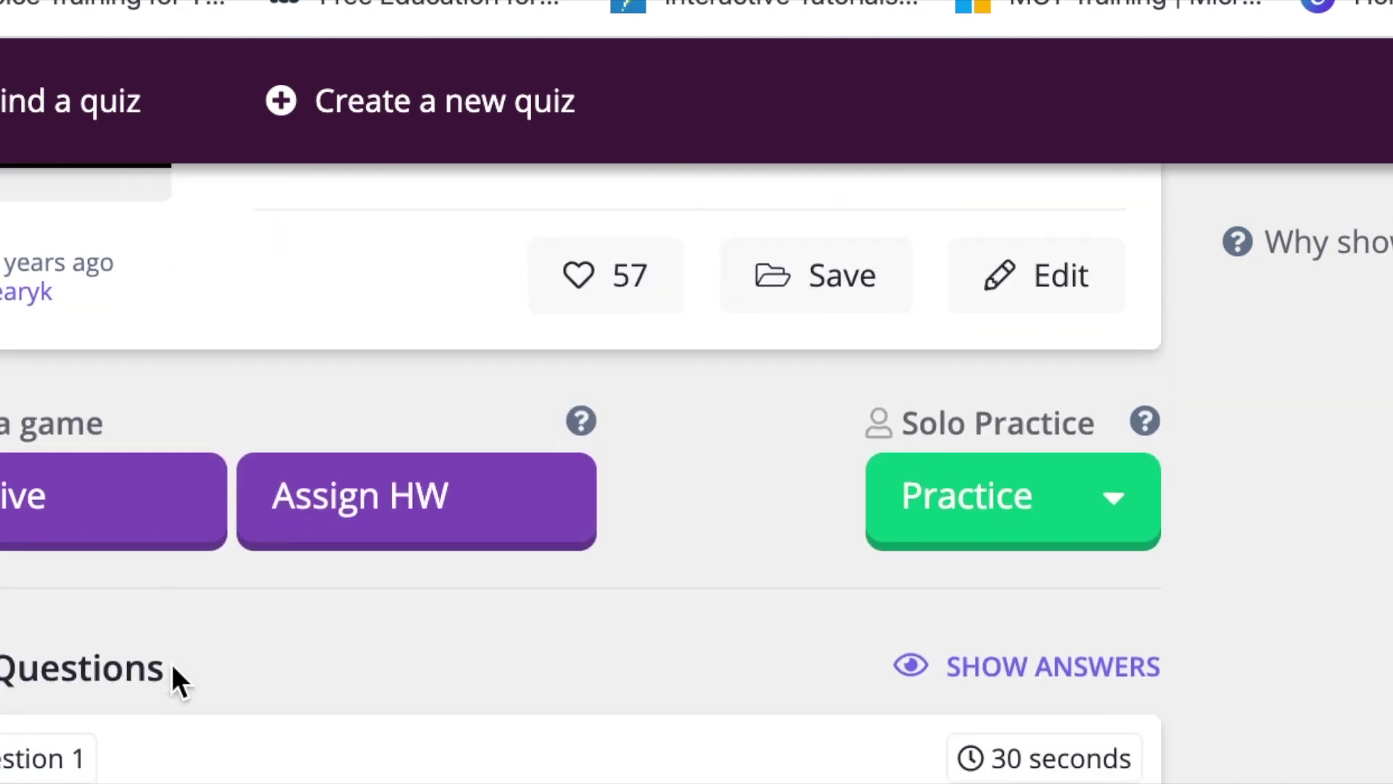
scroll(804, 443, up, 4)
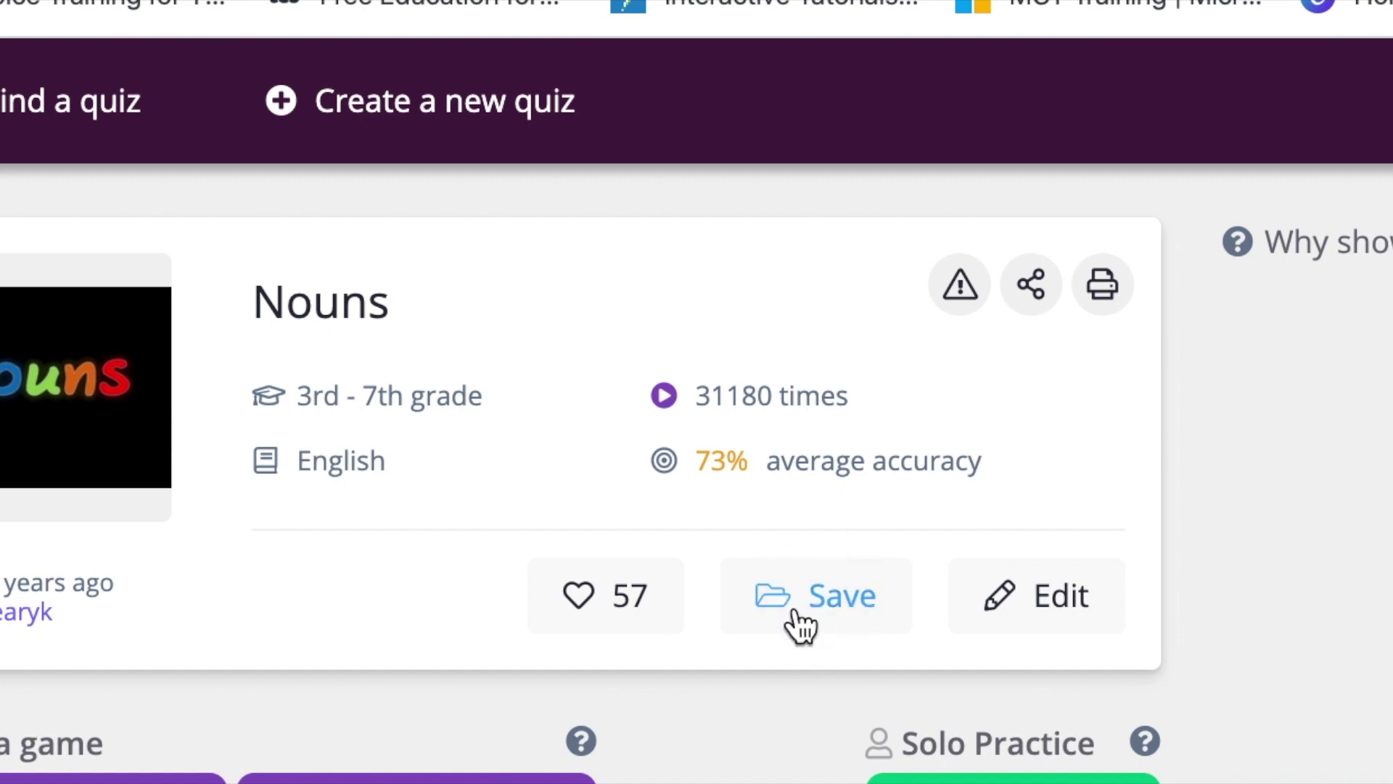
scroll(802, 624, down, 2)
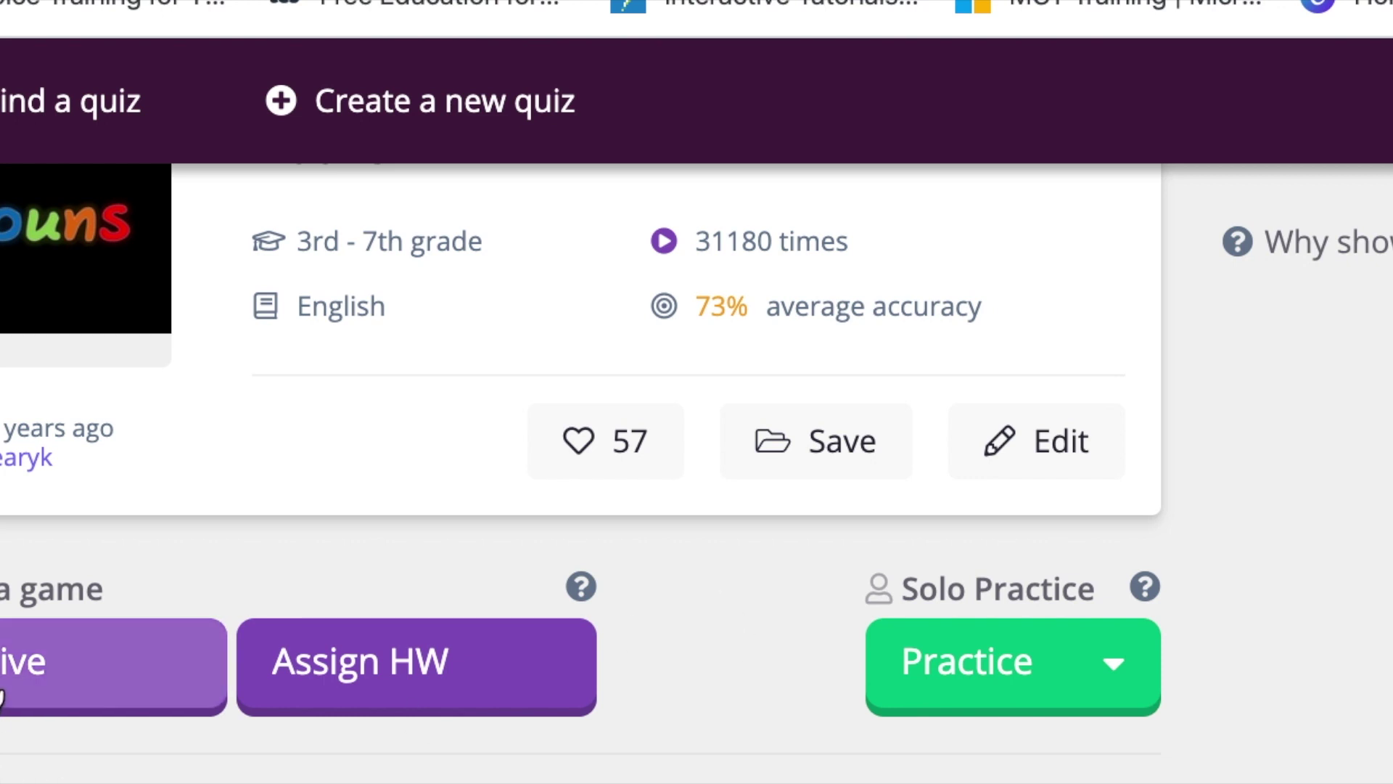
click(3, 697)
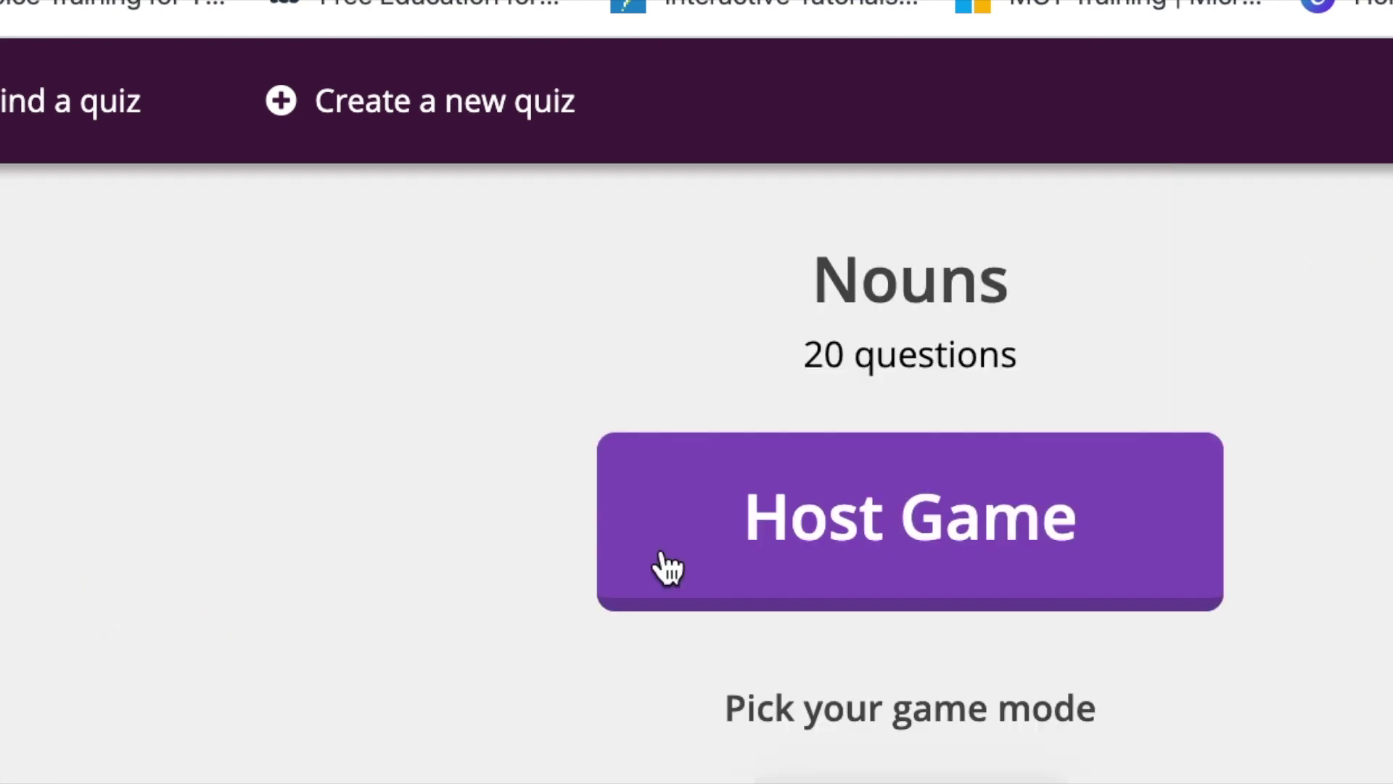
Step: Host the Nouns game live, showing the joinmyquiz.com game code and START button
click(1034, 551)
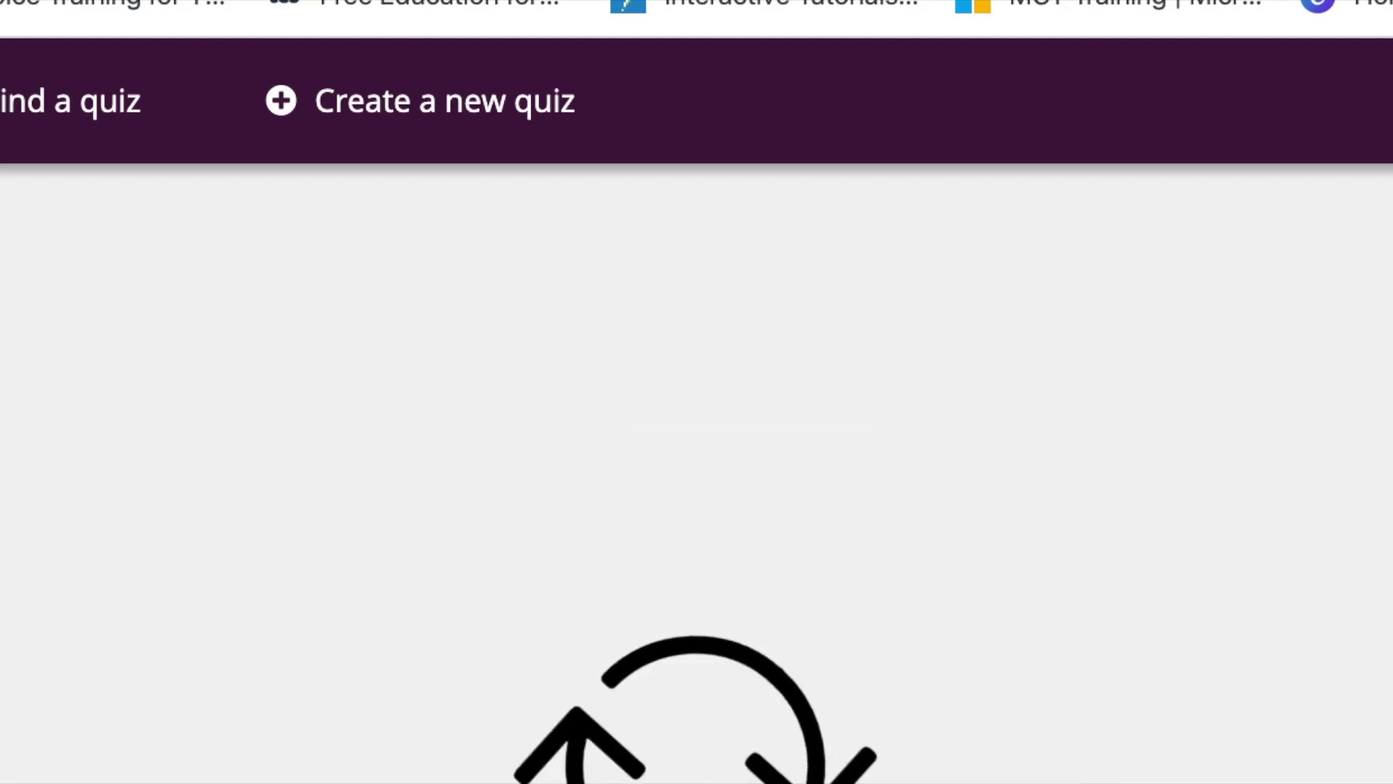
scroll(973, 712, down, 3)
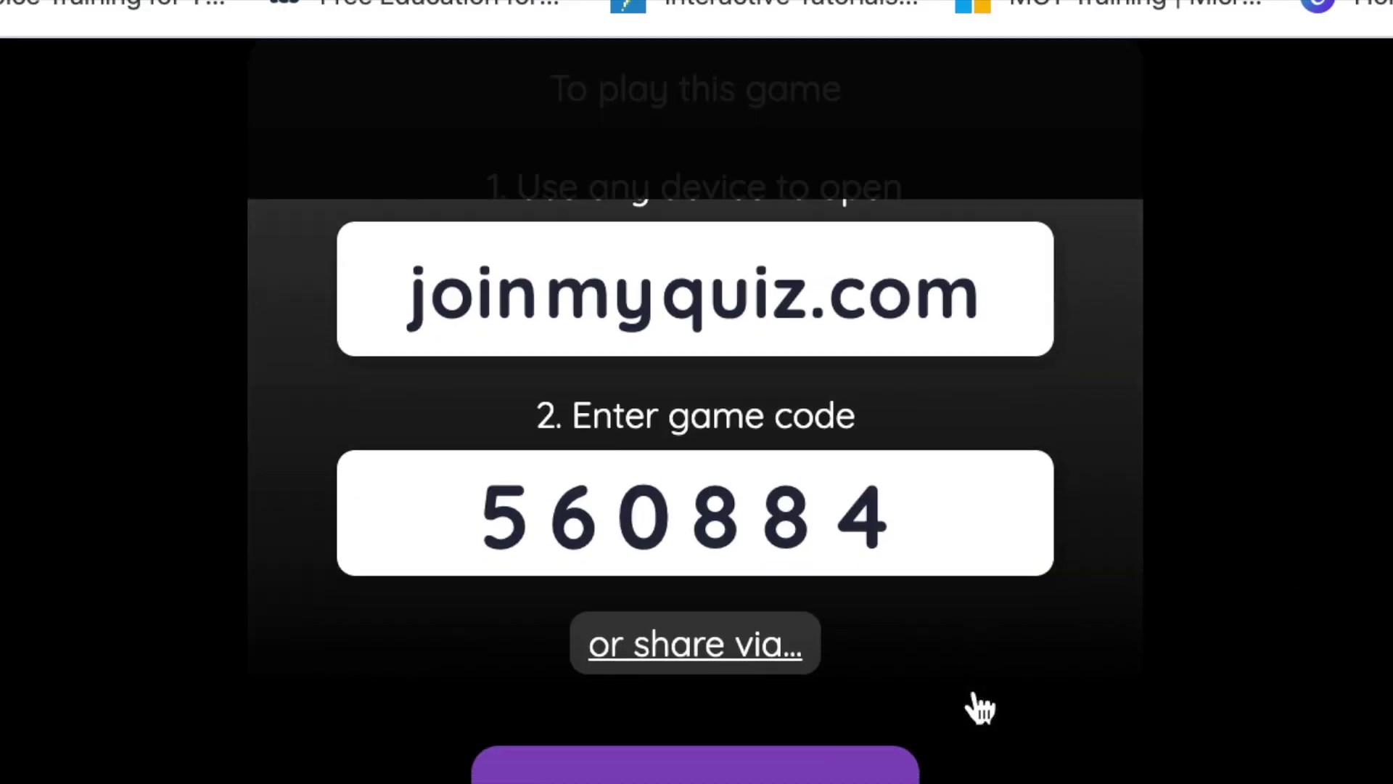
scroll(973, 707, up, 1)
scroll(973, 707, down, 2)
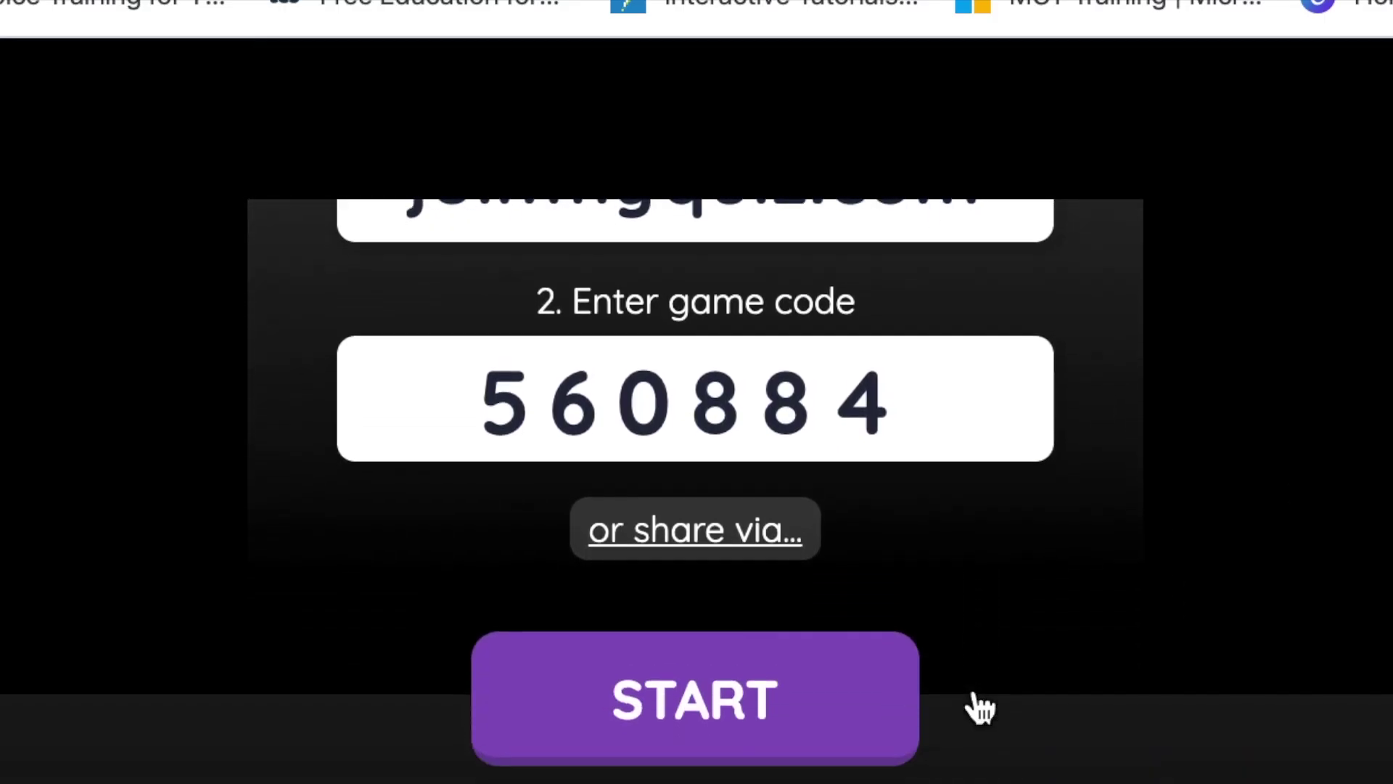
scroll(973, 688, down, 2)
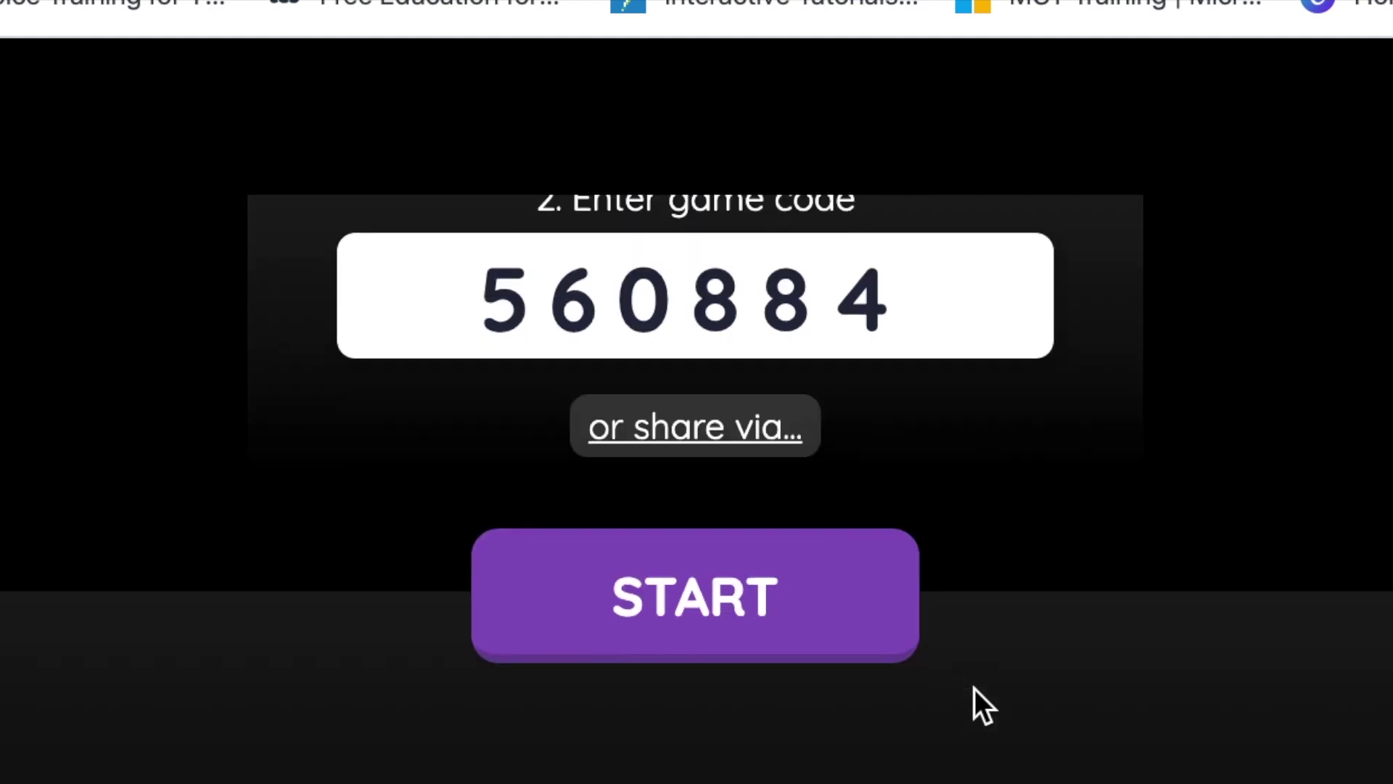
scroll(974, 687, up, 1)
scroll(974, 689, up, 4)
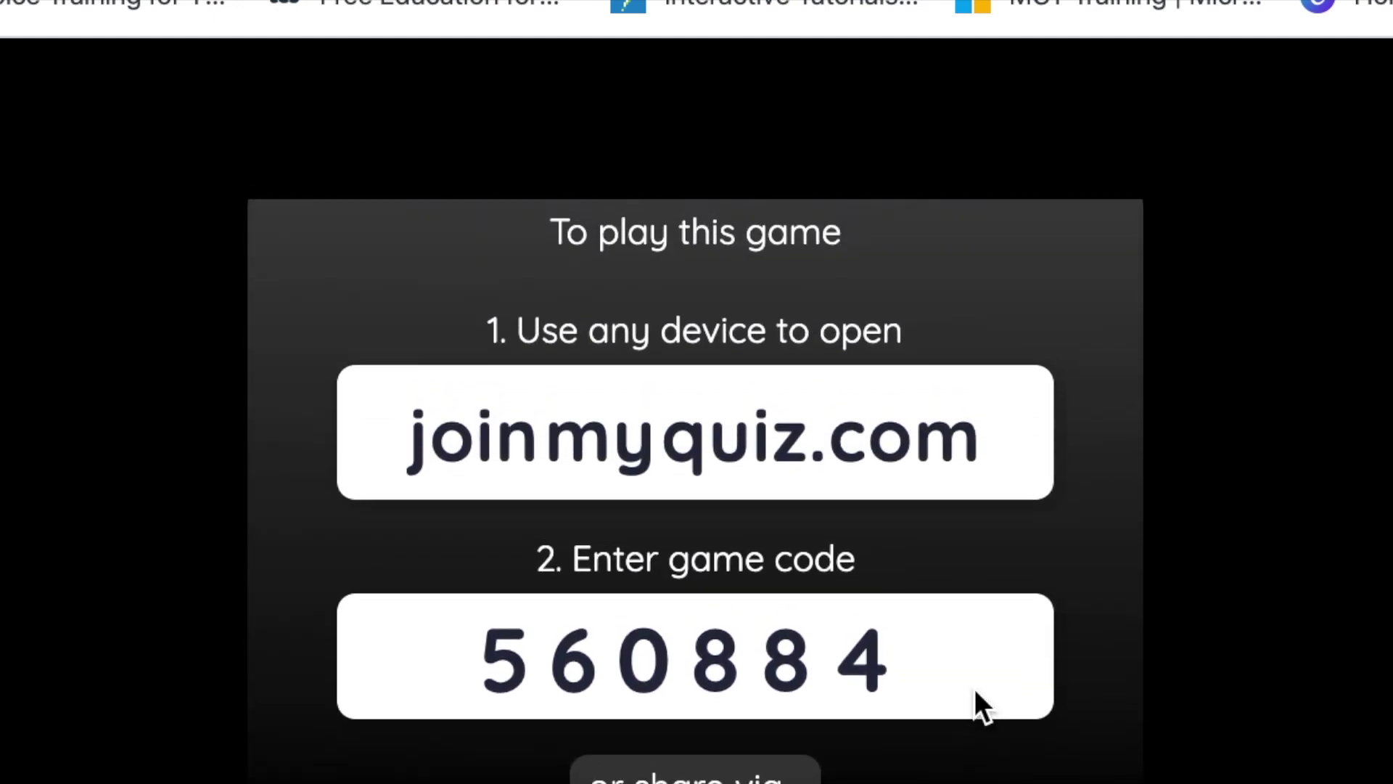
scroll(974, 689, down, 4)
scroll(974, 690, down, 1)
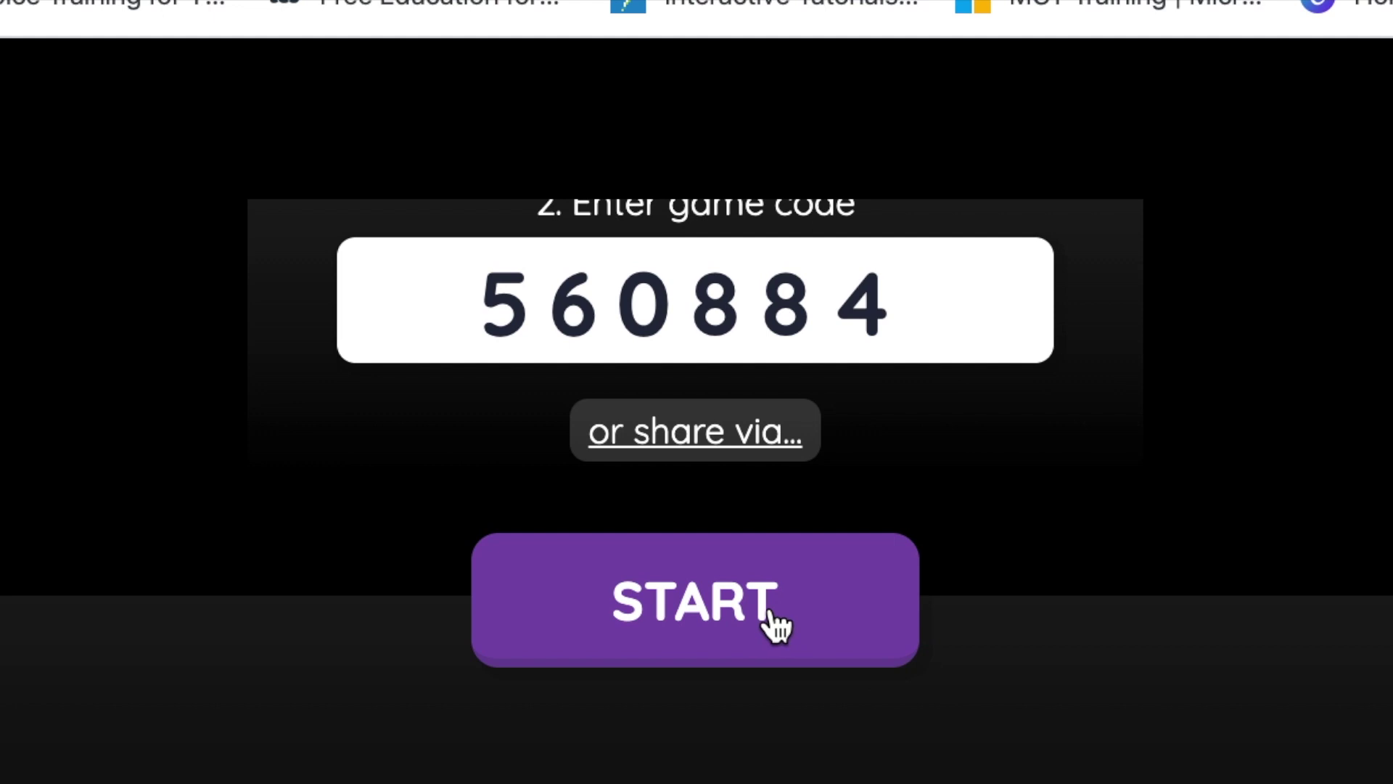